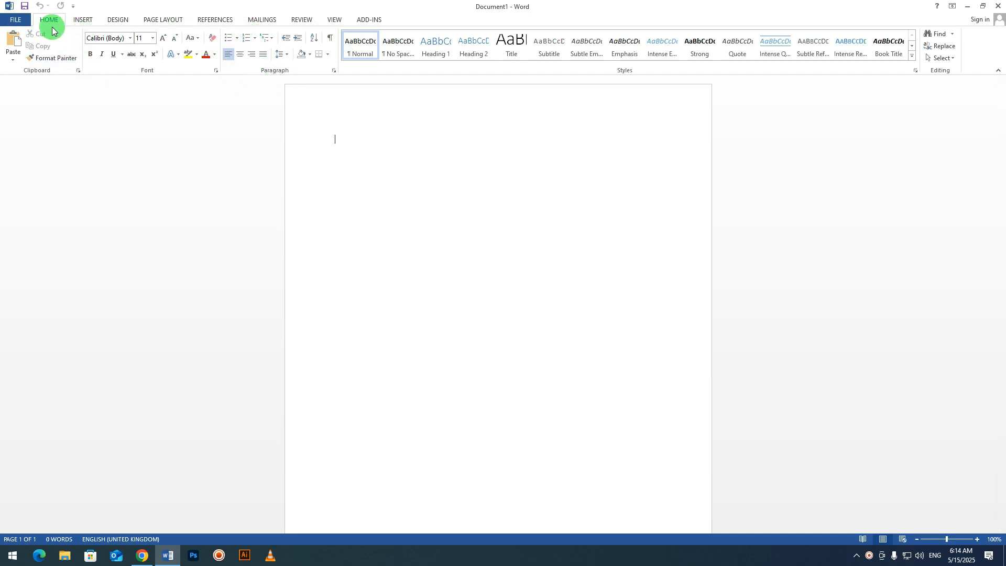
pyautogui.click(84, 22)
pyautogui.click(46, 23)
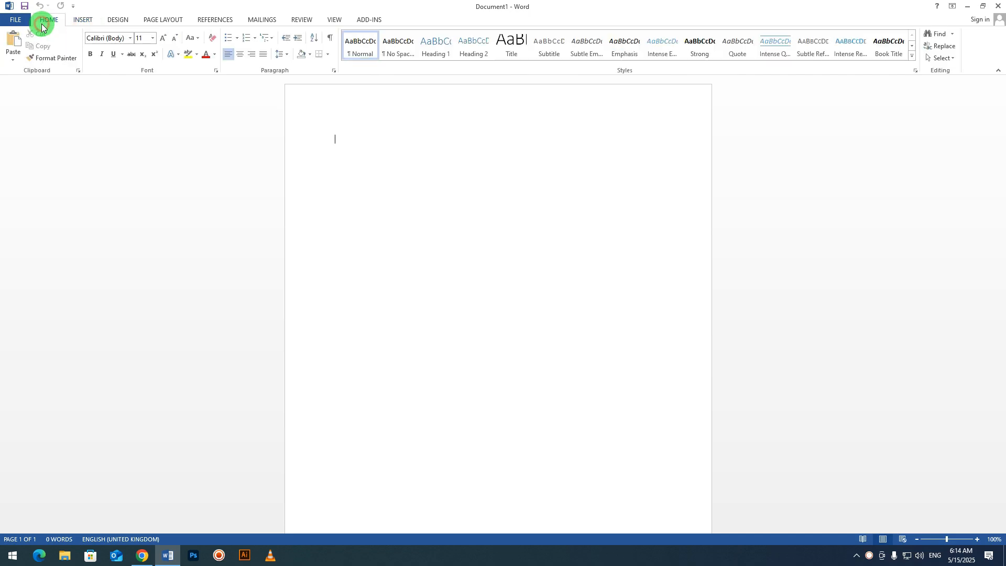
pyautogui.click(84, 23)
pyautogui.click(118, 25)
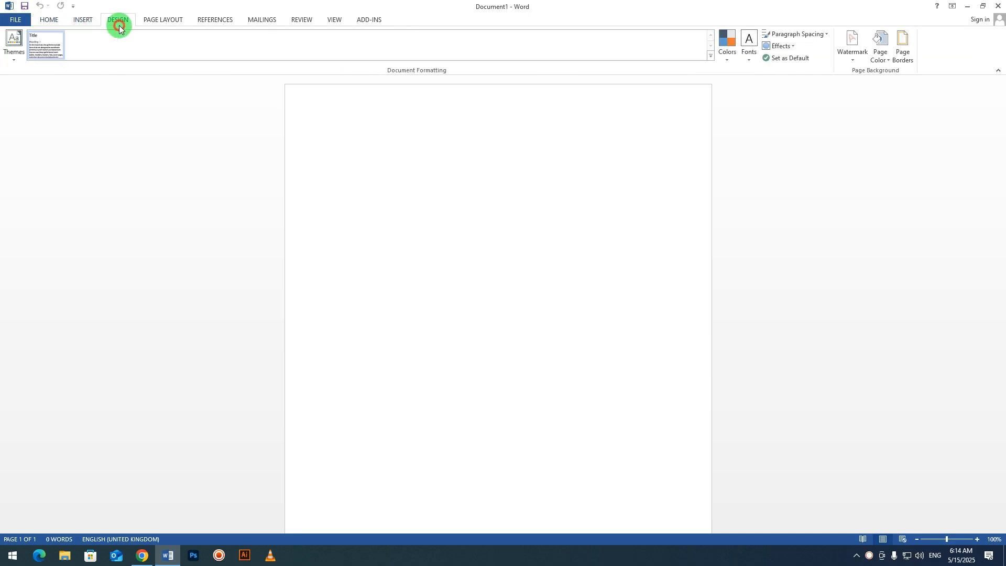
pyautogui.click(158, 20)
pyautogui.click(53, 21)
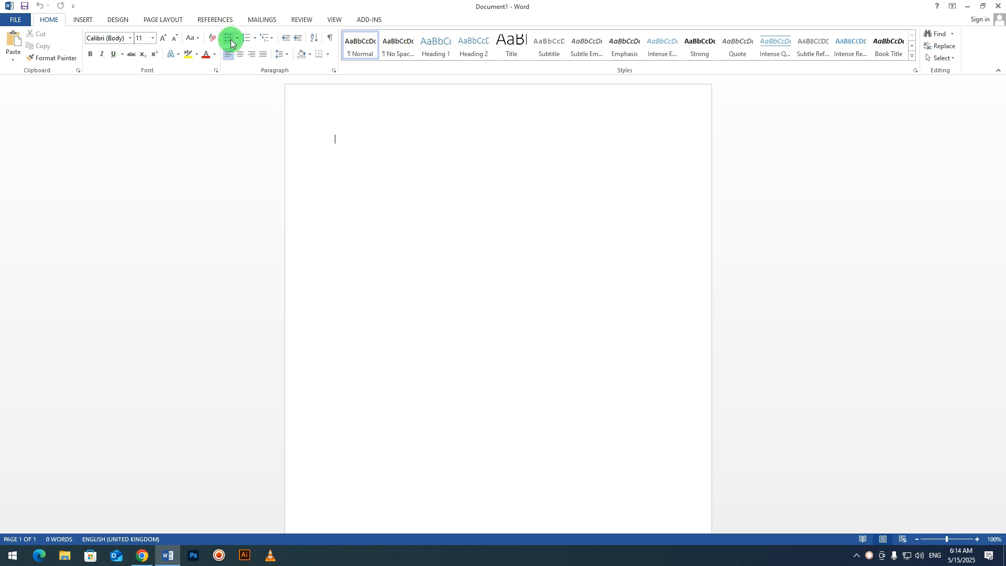
# Set the font size to 26 and start a bulleted list with solid round bullets on the blank page.
pyautogui.click(368, 142)
pyautogui.hotkey('ctrl', 'shift', '.')
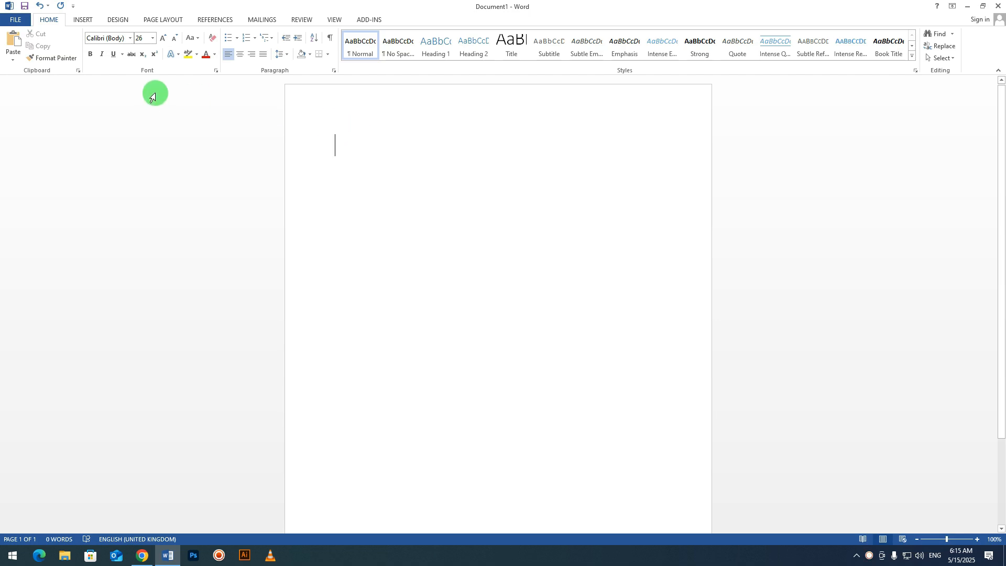
pyautogui.click(229, 40)
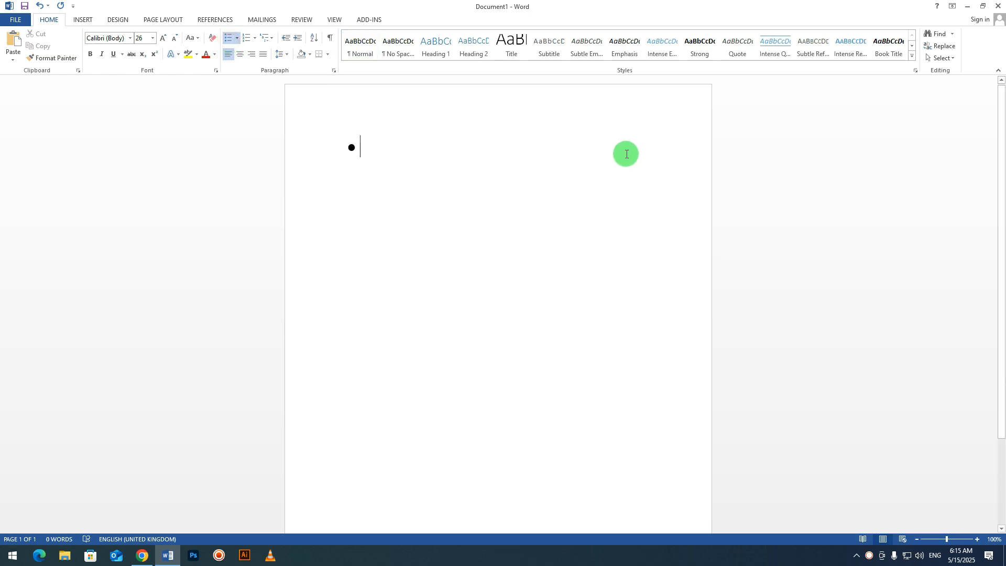
pyautogui.hotkey('ctrl', 'z')
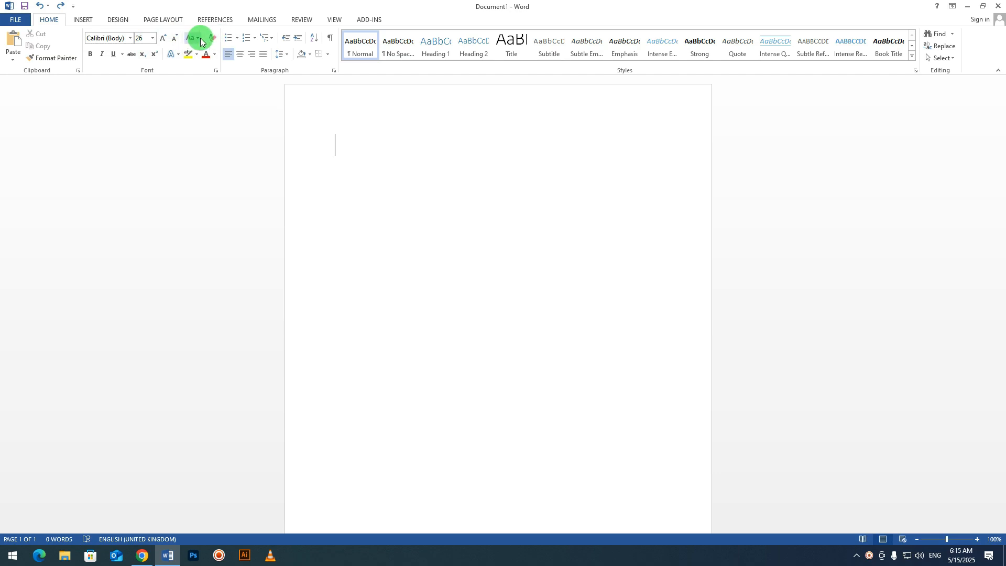
pyautogui.click(230, 38)
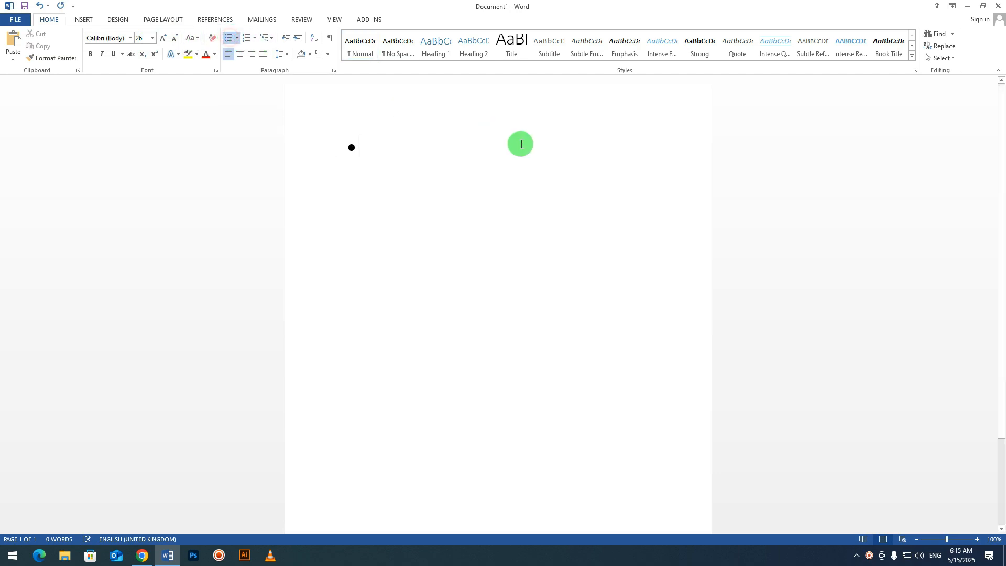
# Enter the first four list items: "fsjfhf ffjf fffkjf f", "skfjhf df", "dfsdfdsfds" and "sdfdfsf".
pyautogui.write('fsjfhf ffjf fffkjf f')
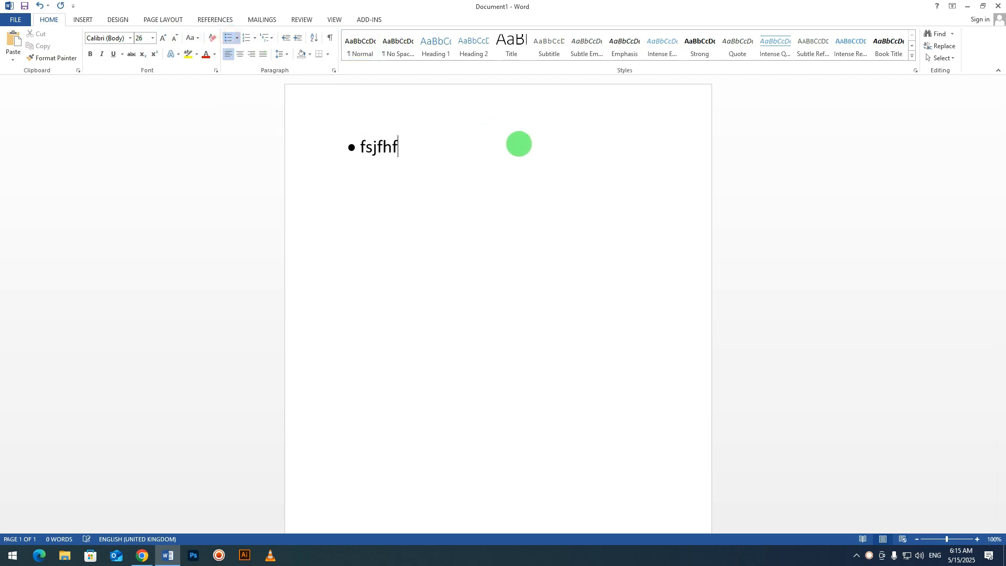
pyautogui.press('Return')
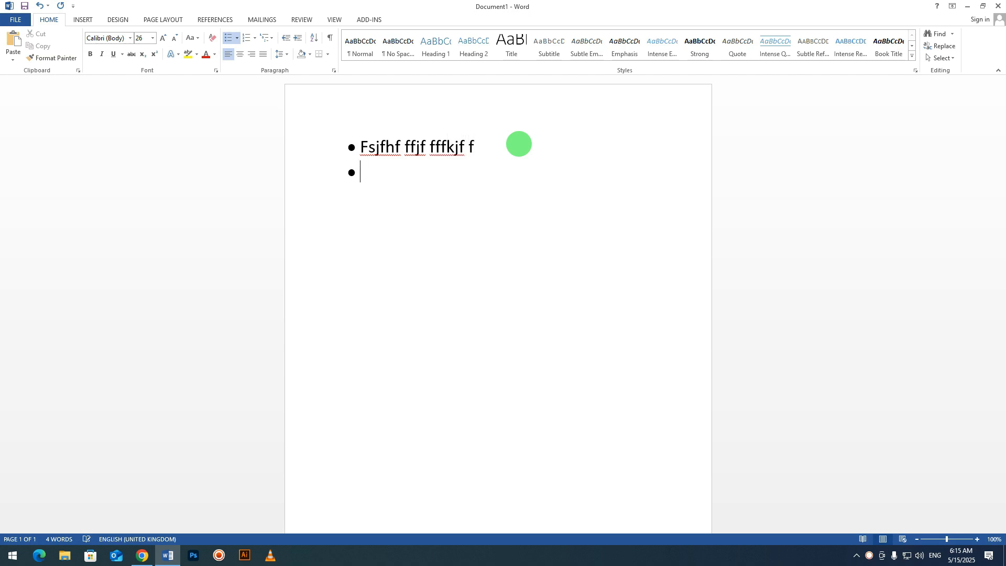
pyautogui.write('skfjhf df')
pyautogui.press('Return')
pyautogui.write('dfsdfdsfds')
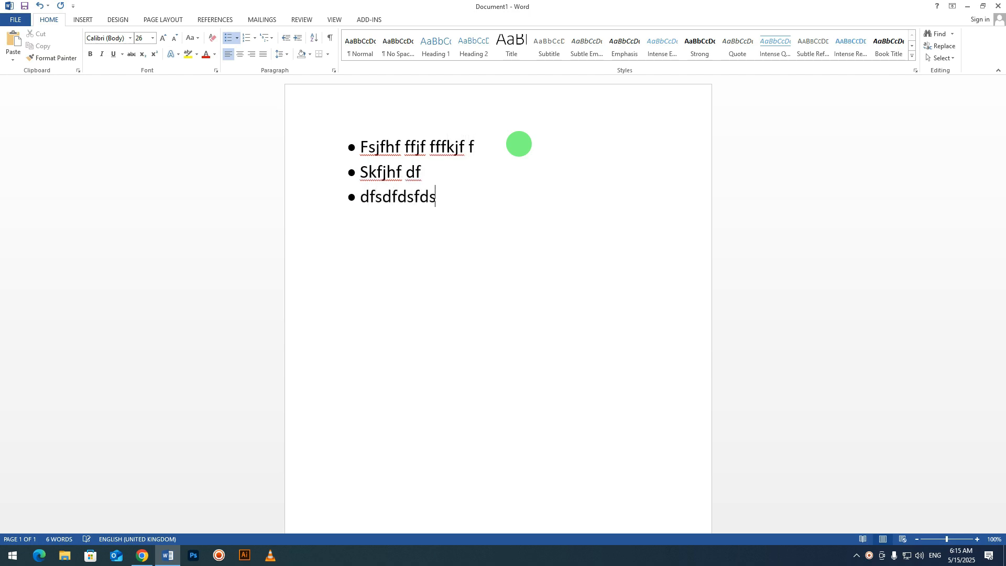
pyautogui.press('Return')
pyautogui.write('sdfdfsf')
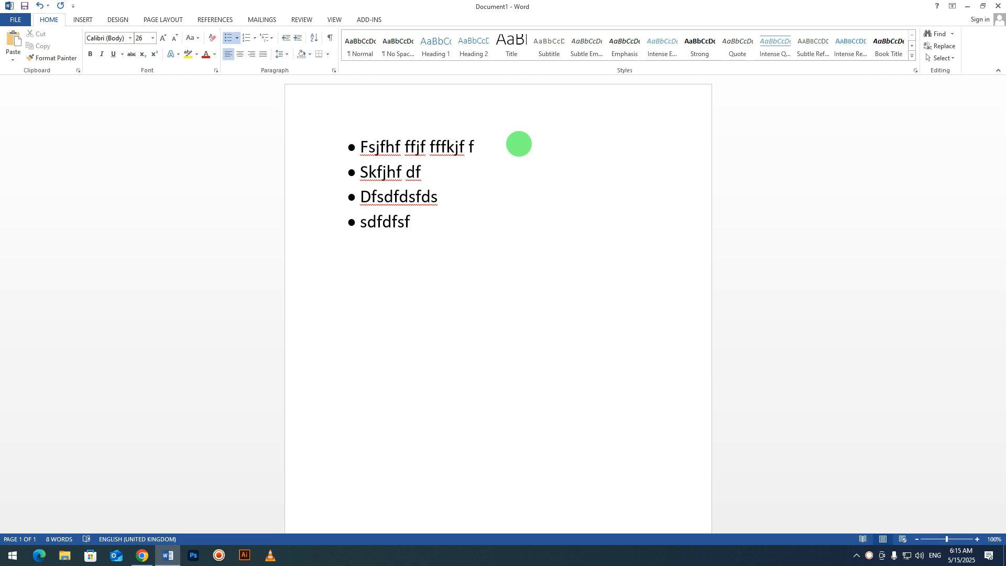
# Add four more list items: "sdfdsfds", "sdfdsf", "sdfdsf" and "dsfdfdf".
pyautogui.press('Return')
pyautogui.write('sdfdsfds')
pyautogui.press('Return')
pyautogui.write('sdfdsf')
pyautogui.press('Return')
pyautogui.write('sdfdsf')
pyautogui.press('Return')
pyautogui.write('dsfdfdf')
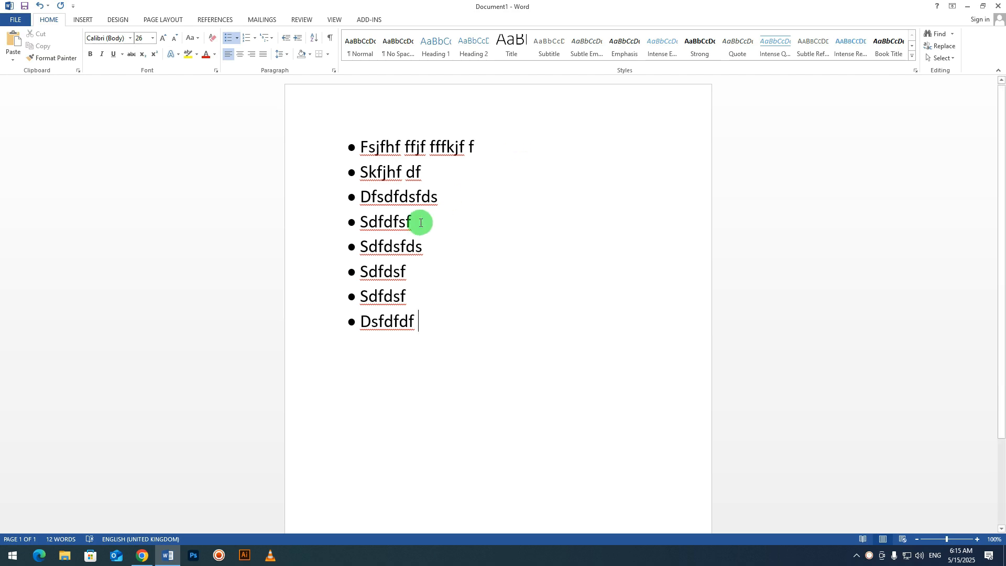
# Select all the list items and try the hollow circle and four-diamond bullet styles on them.
pyautogui.moveTo(454, 339); pyautogui.dragTo(370, 152)
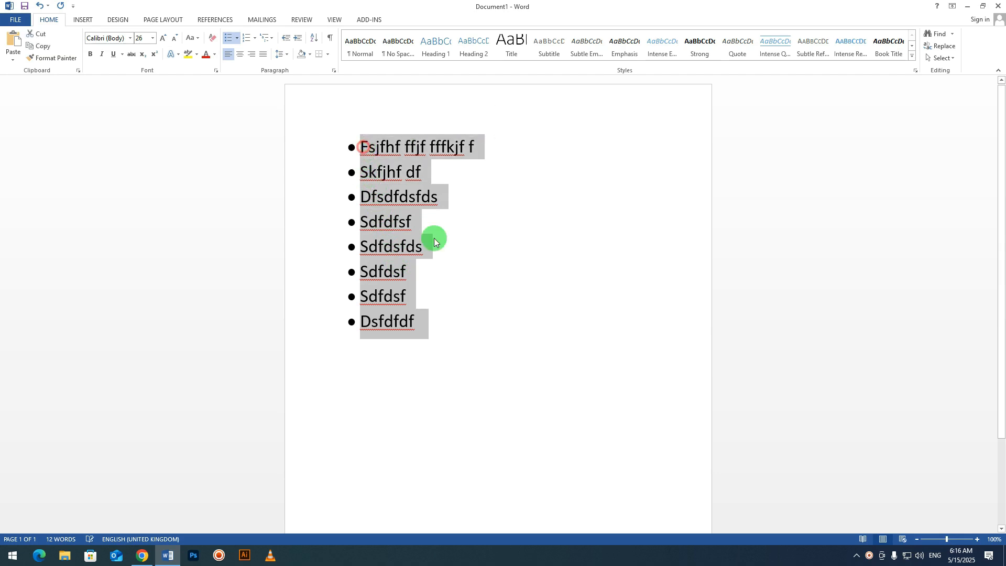
pyautogui.click(477, 291)
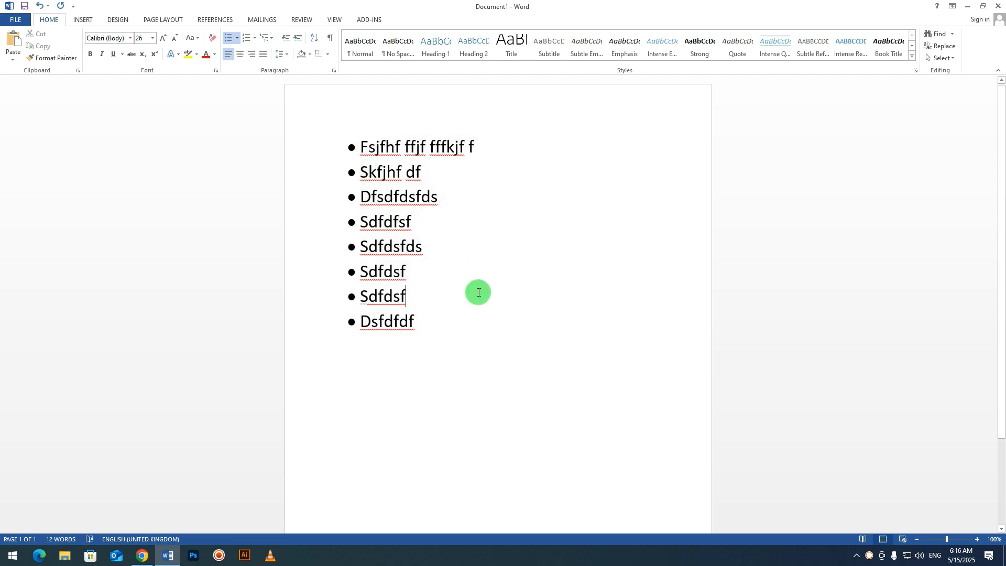
pyautogui.moveTo(425, 316); pyautogui.dragTo(327, 131)
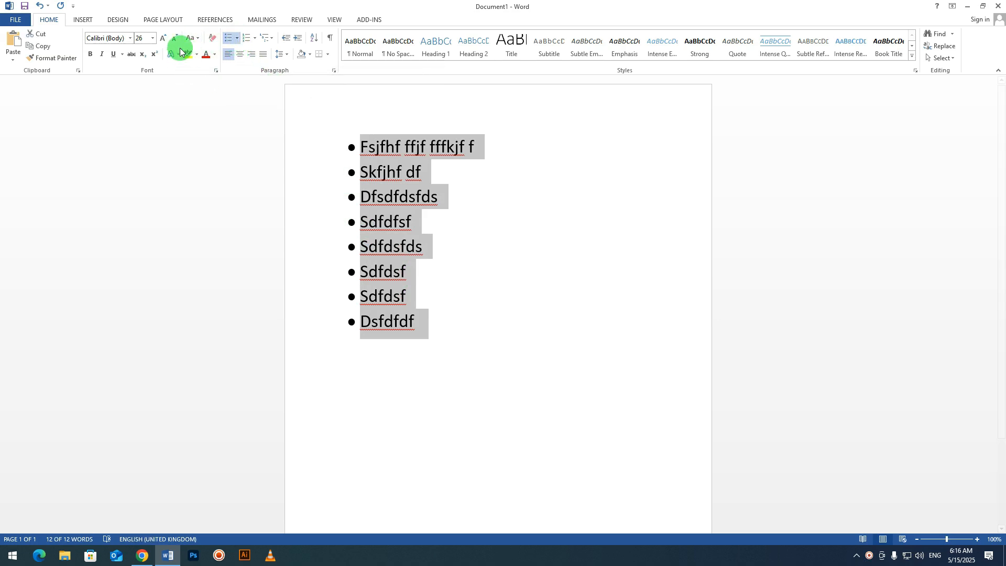
pyautogui.click(239, 40)
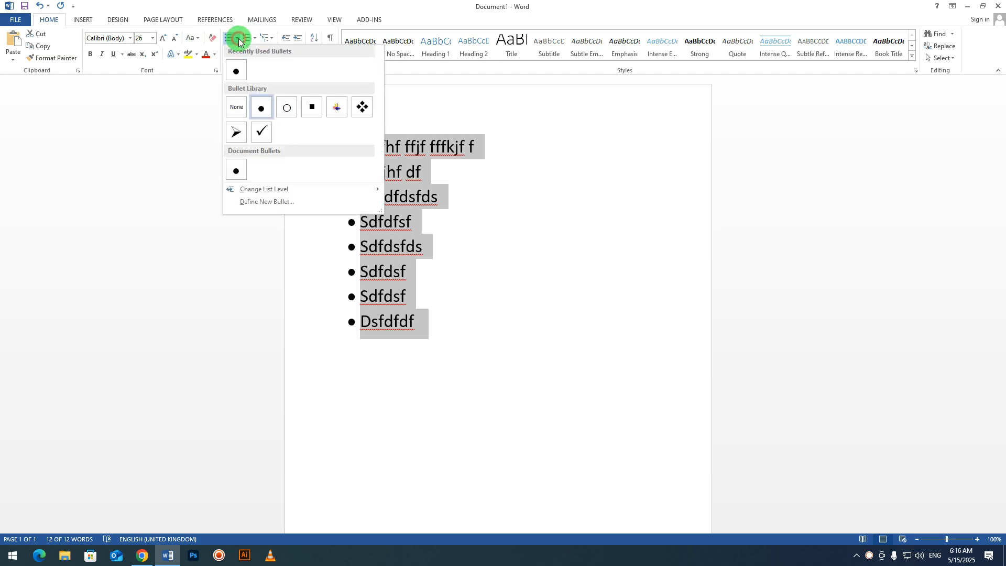
pyautogui.click(288, 107)
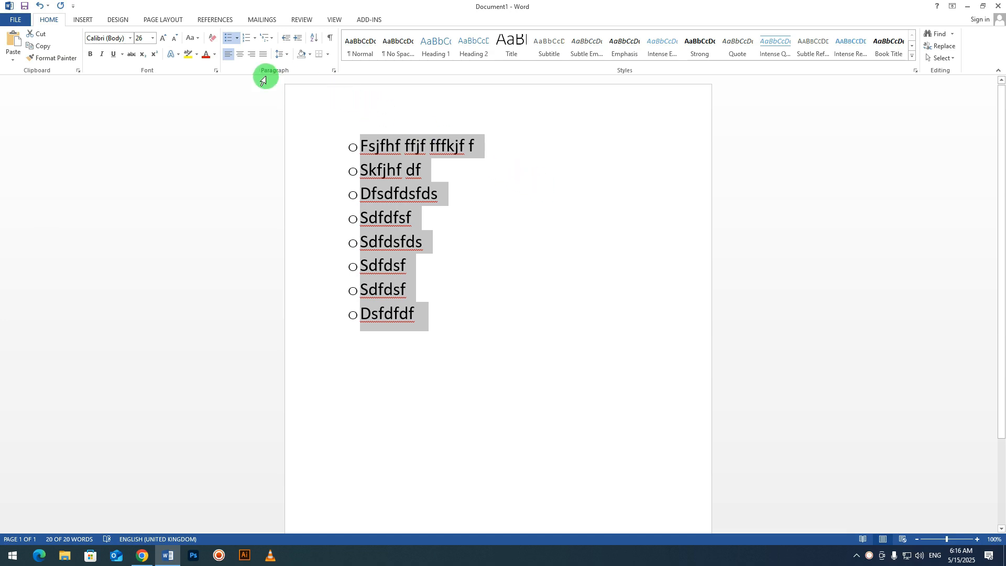
pyautogui.click(238, 41)
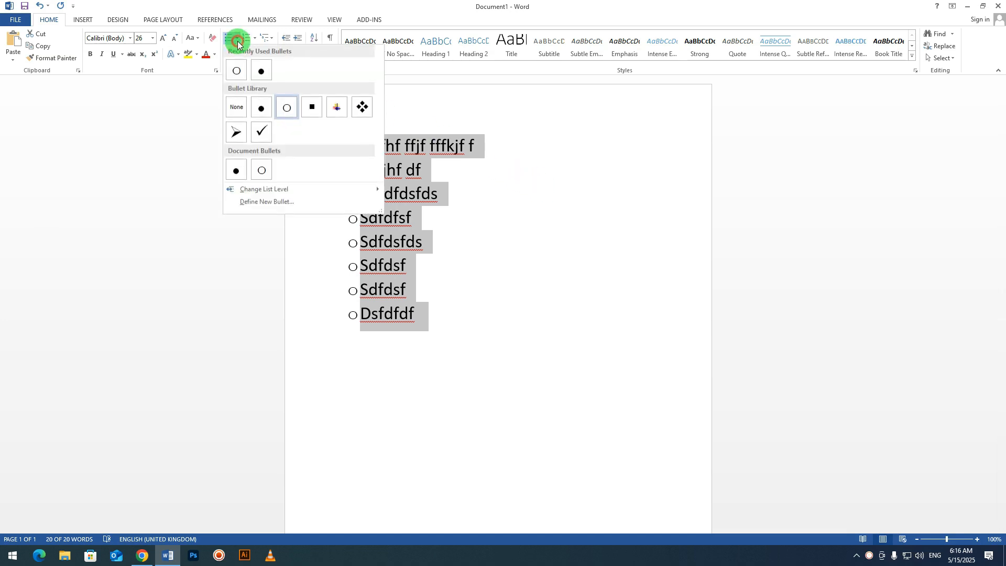
pyautogui.click(362, 107)
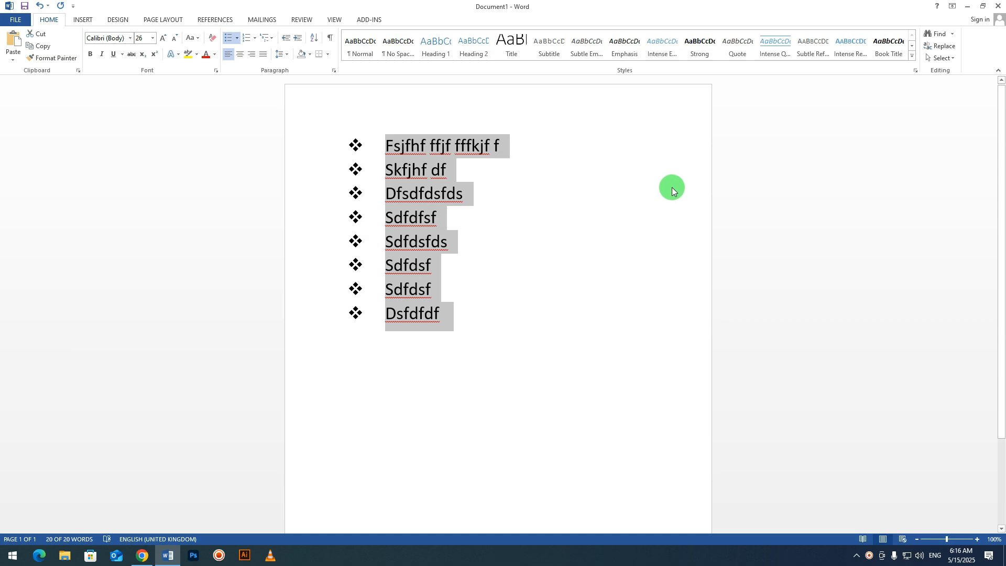
# Change the bullets of the whole list to check marks and deselect the text.
pyautogui.click(237, 39)
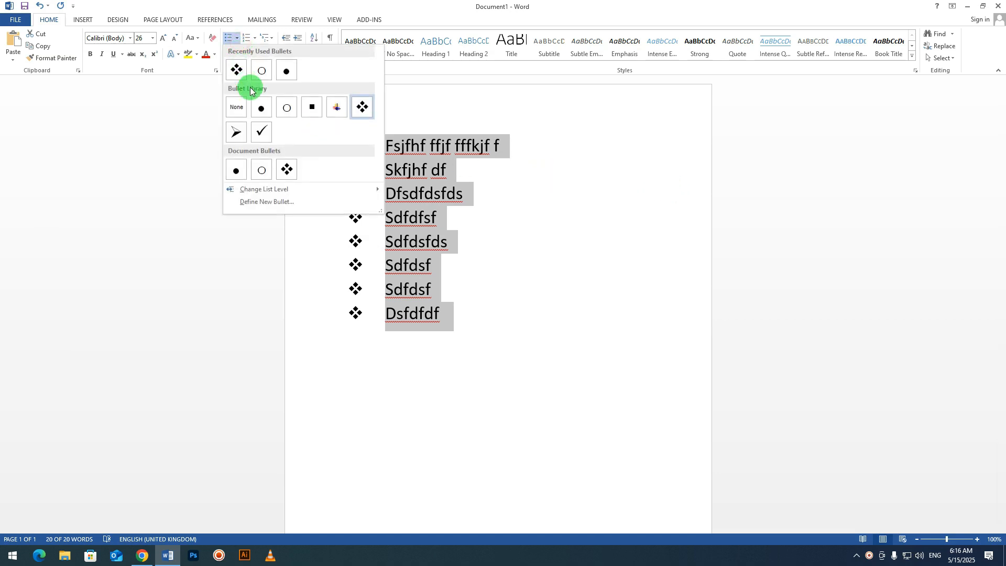
pyautogui.click(262, 132)
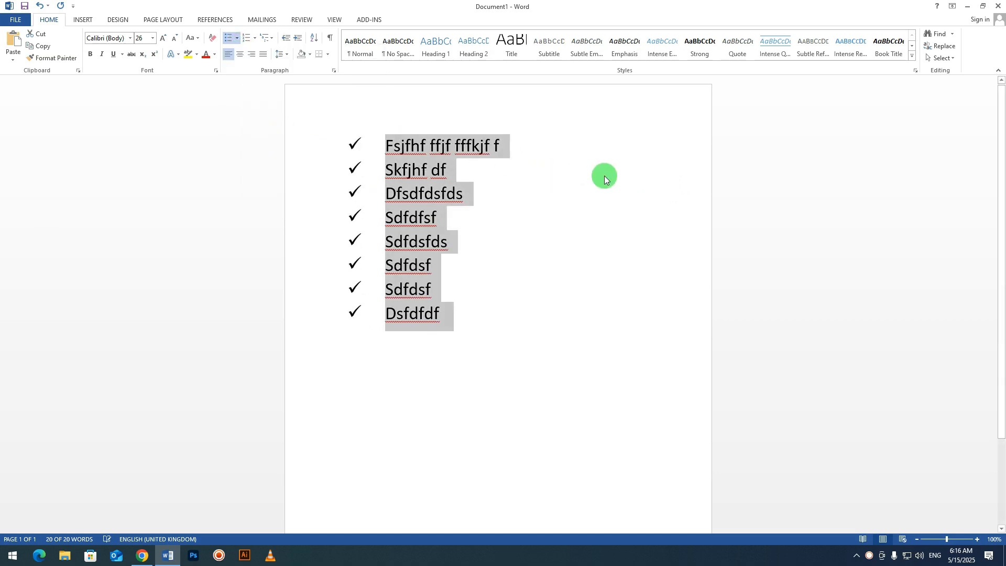
pyautogui.click(237, 38)
pyautogui.click(579, 227)
pyautogui.click(490, 310)
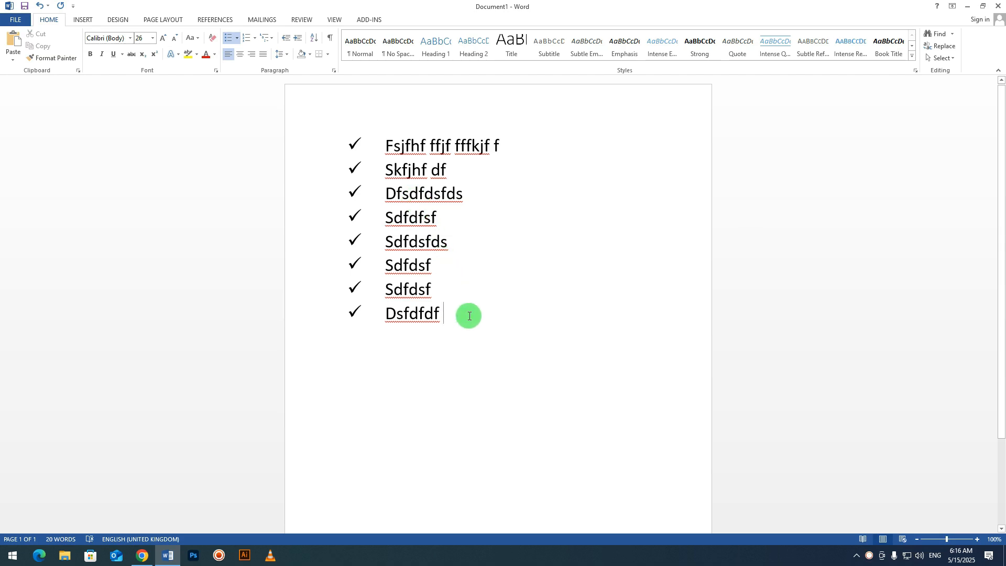
# Try removing the bullets from the whole list with the None style, and undo the removal.
pyautogui.moveTo(460, 322); pyautogui.dragTo(379, 129)
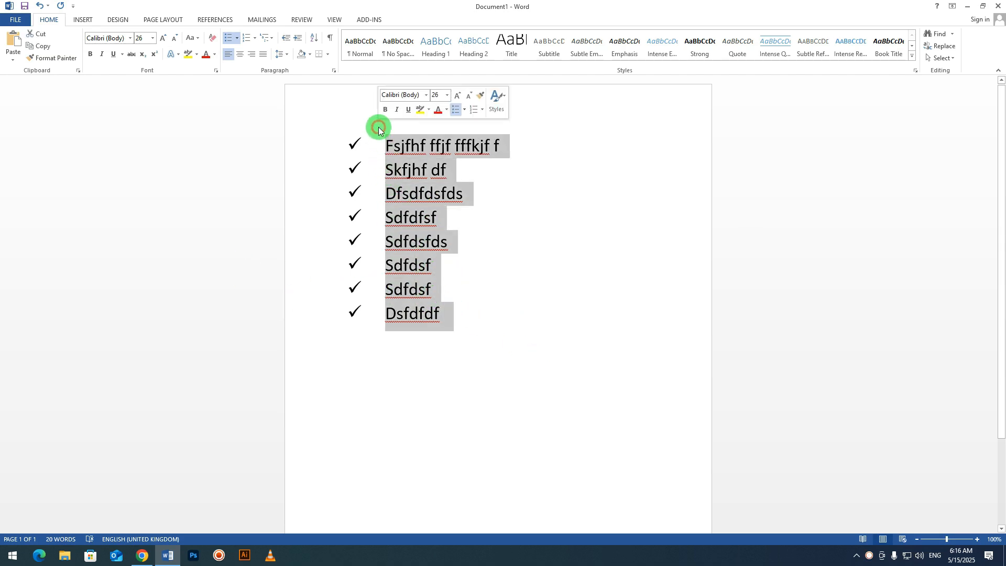
pyautogui.click(236, 38)
pyautogui.click(234, 105)
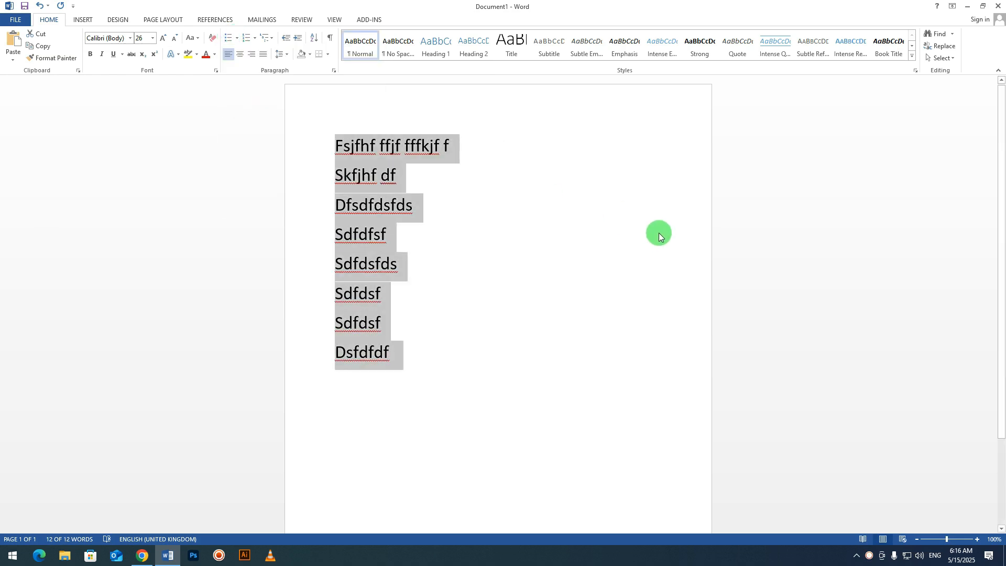
pyautogui.hotkey('ctrl', 'z')
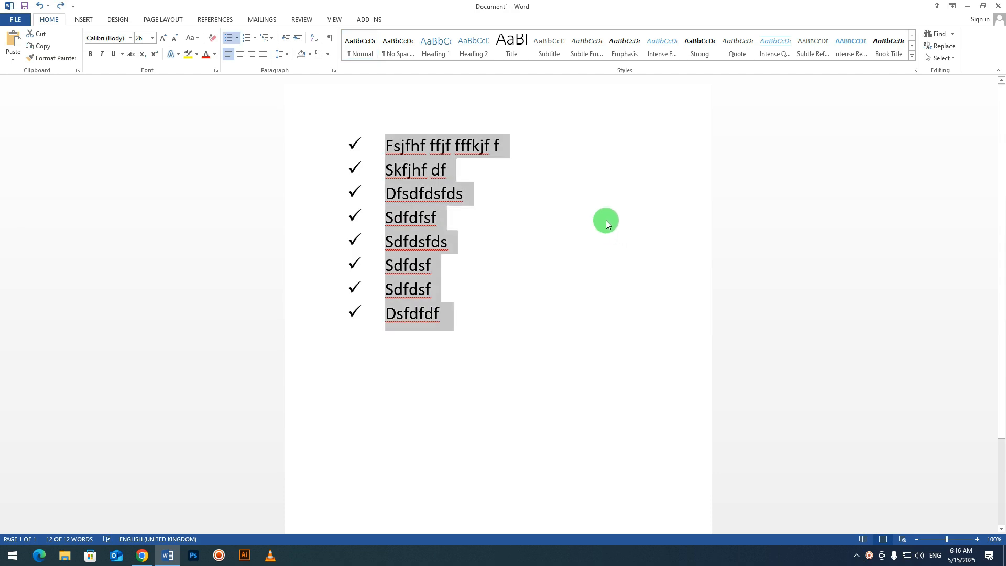
# Open the Define New Bullet dialog for the selected list and move it clear of the list text.
pyautogui.click(238, 40)
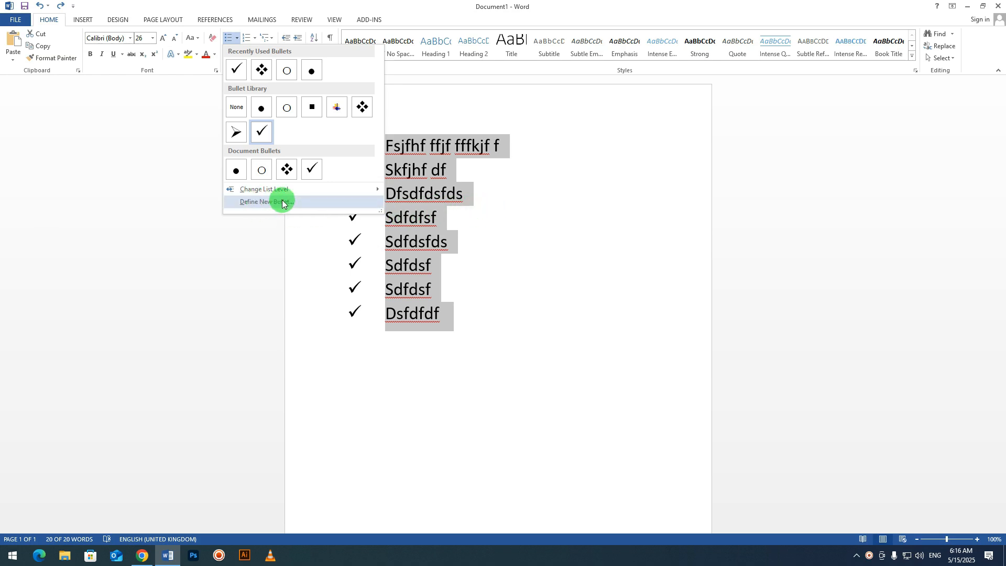
pyautogui.moveTo(260, 194)
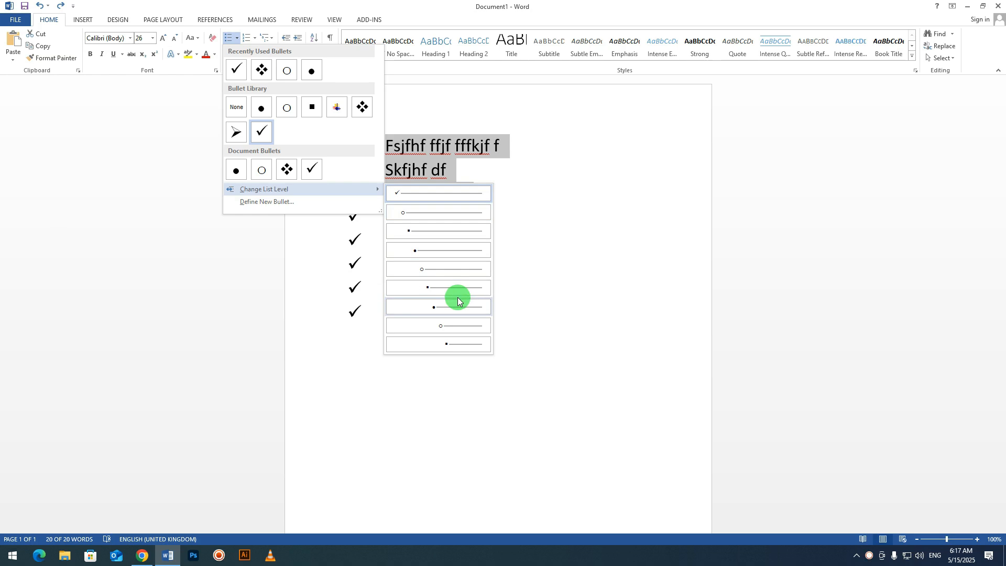
pyautogui.click(247, 202)
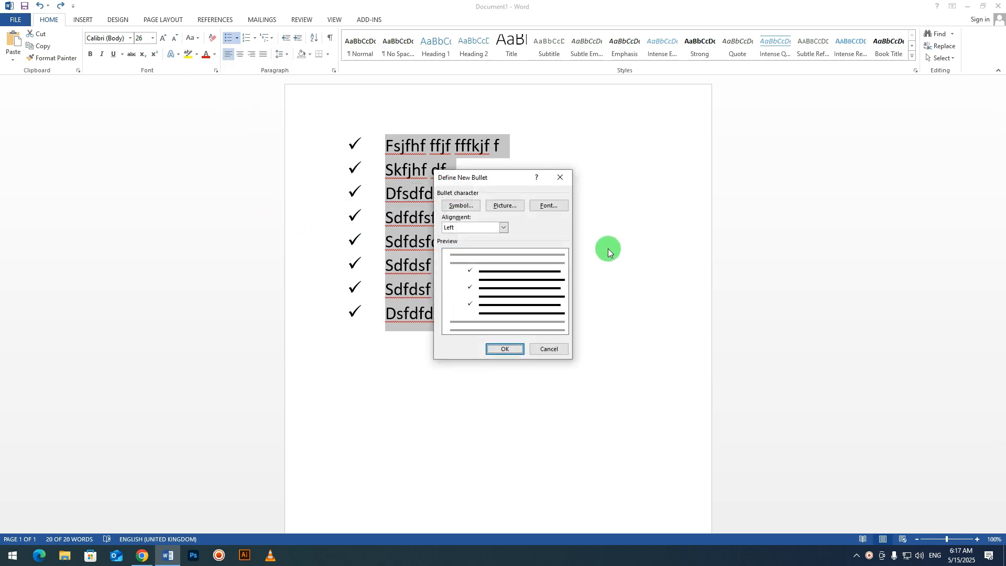
pyautogui.click(861, 562)
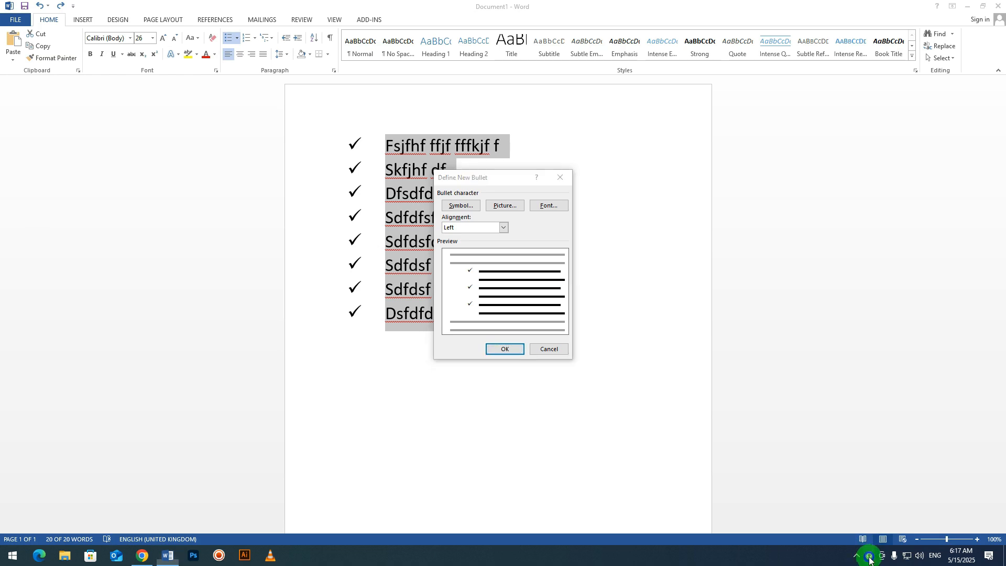
pyautogui.click(886, 451)
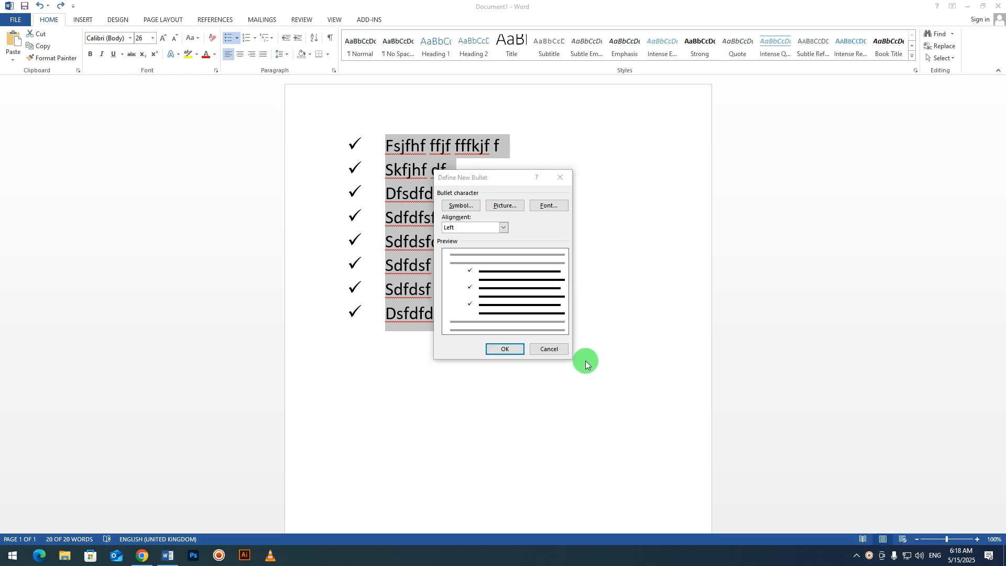
pyautogui.moveTo(475, 179); pyautogui.dragTo(588, 204)
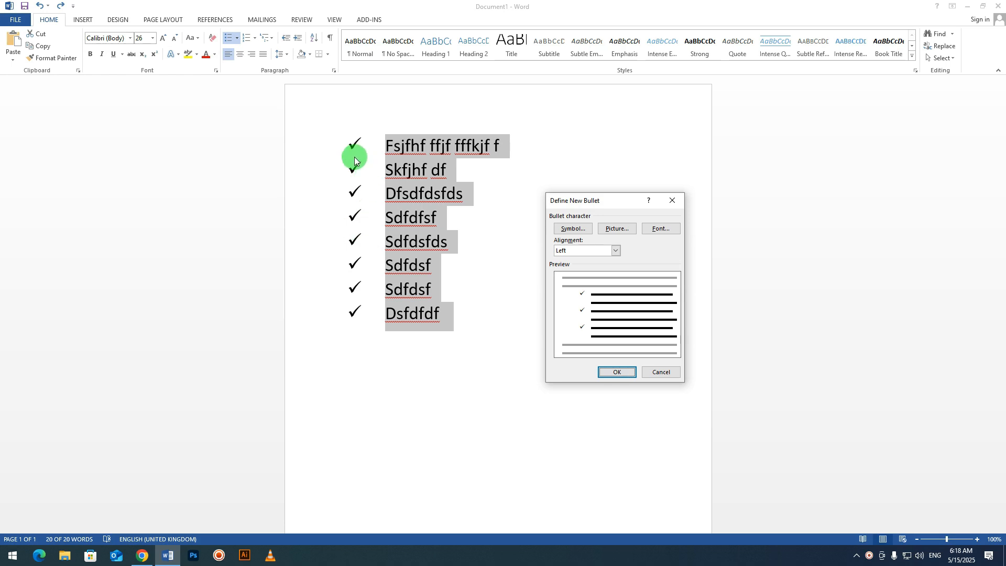
# Choose the boxed check mark from the Wingdings font as the new bullet symbol.
pyautogui.click(573, 229)
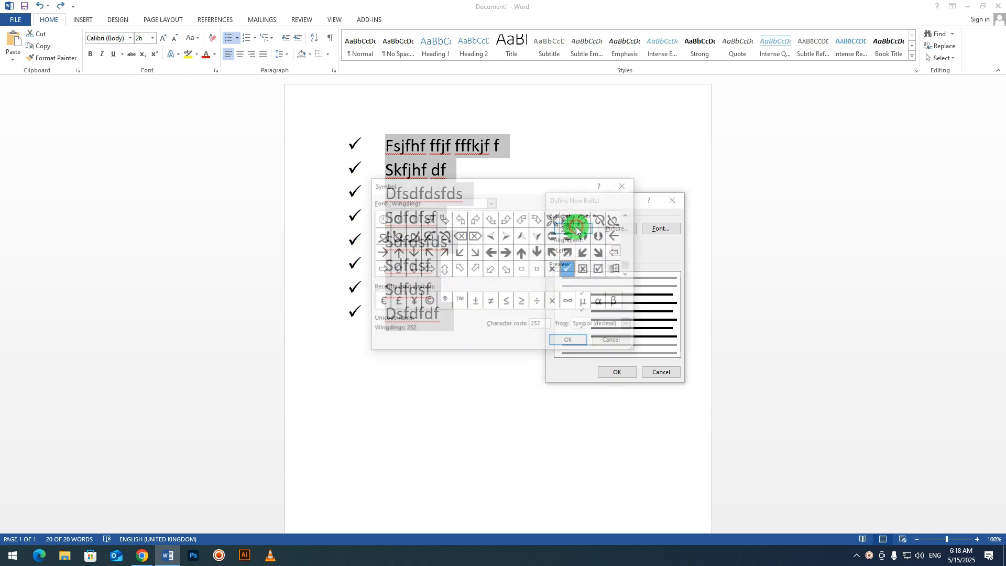
pyautogui.click(475, 237)
pyautogui.click(413, 235)
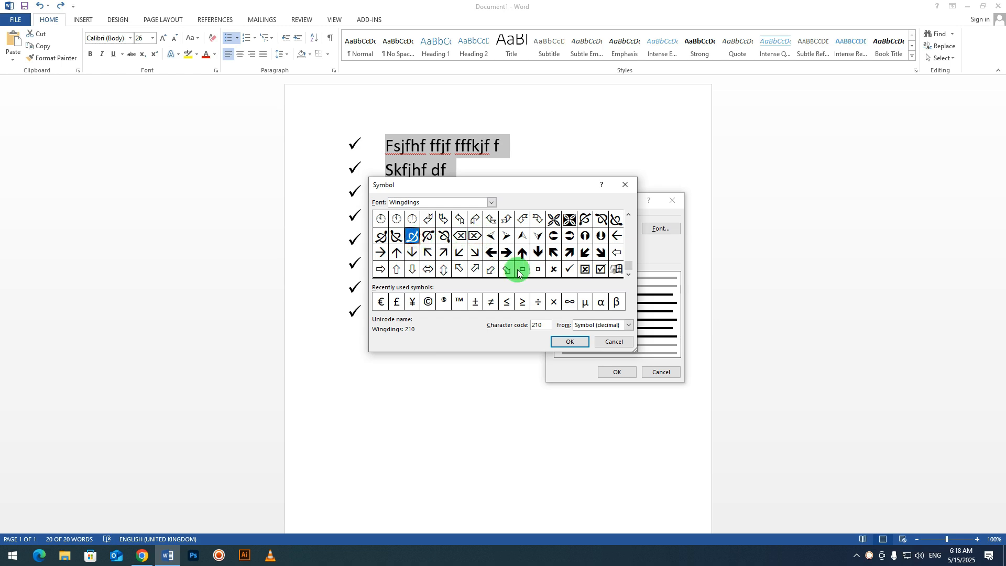
pyautogui.click(601, 270)
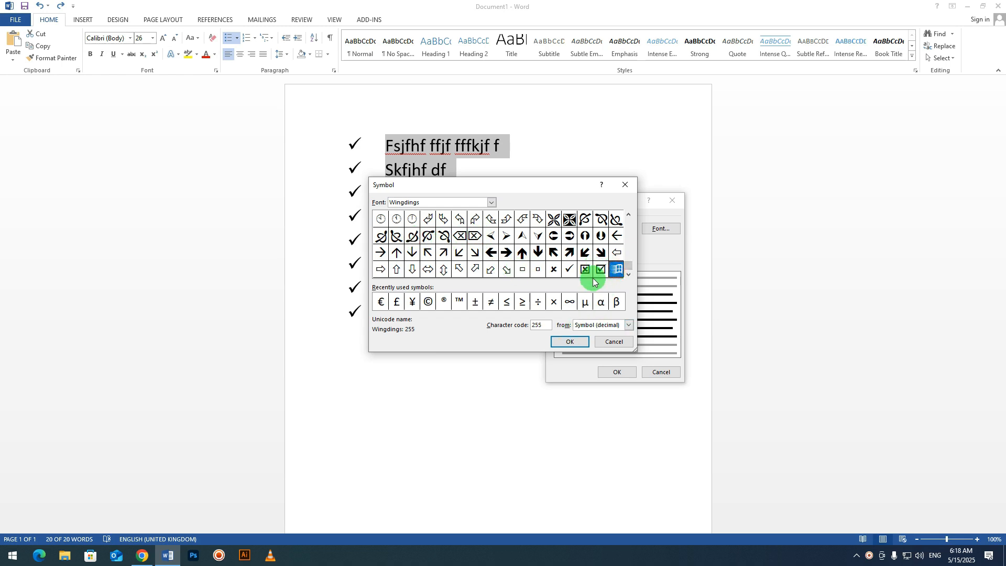
pyautogui.click(570, 342)
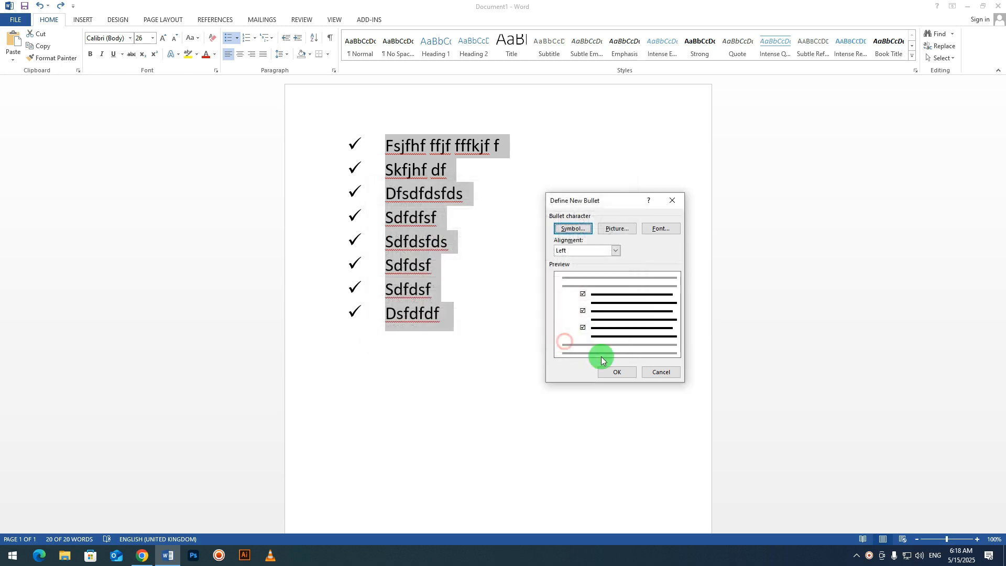
# Apply the boxed check mark as the new bullet for the whole selected list.
pyautogui.click(617, 372)
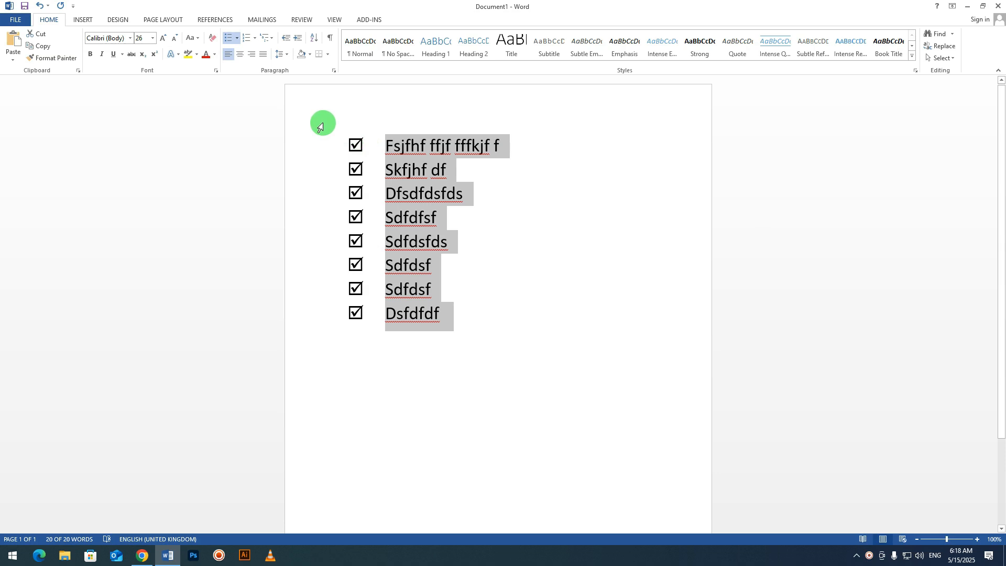
pyautogui.click(237, 40)
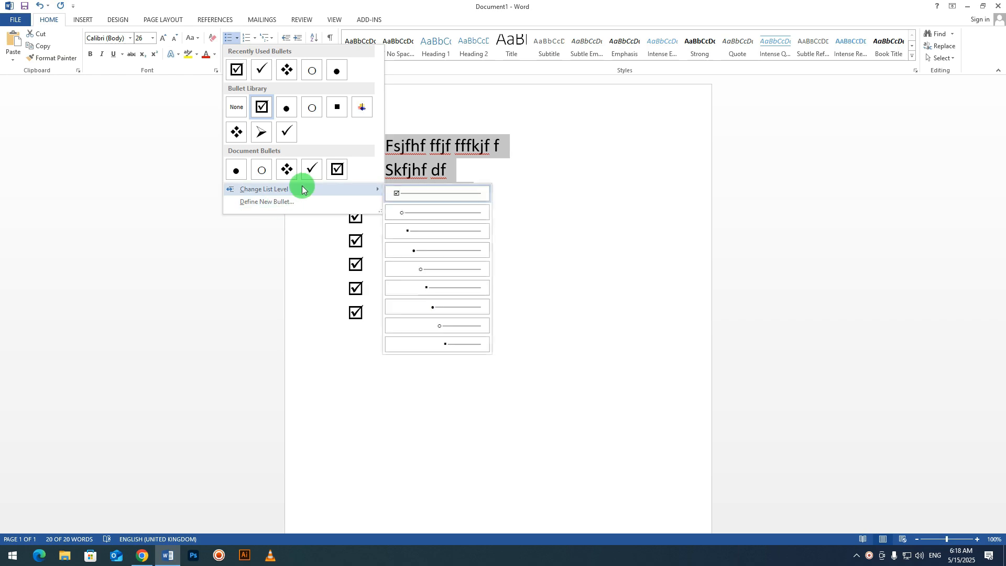
pyautogui.click(294, 201)
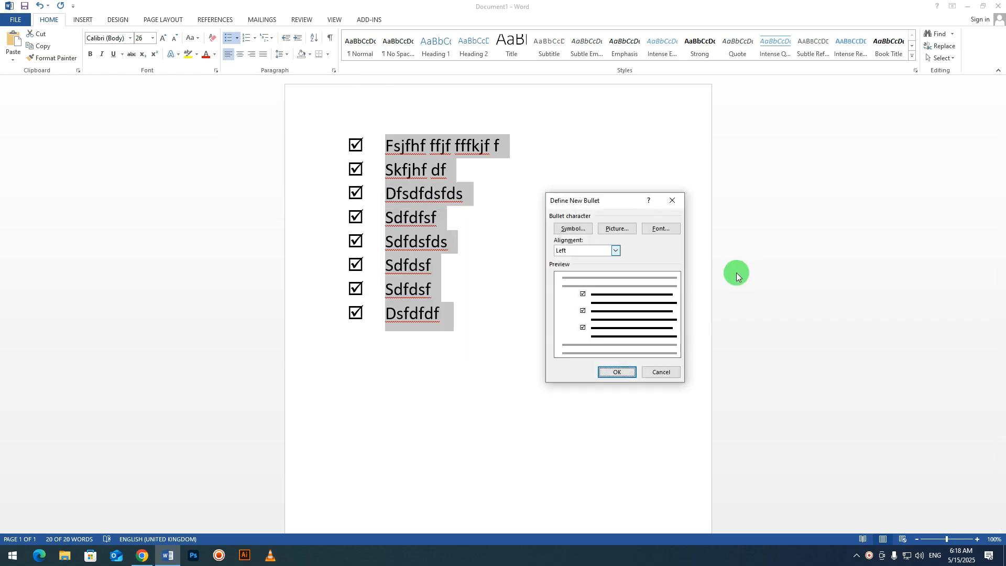
pyautogui.click(572, 231)
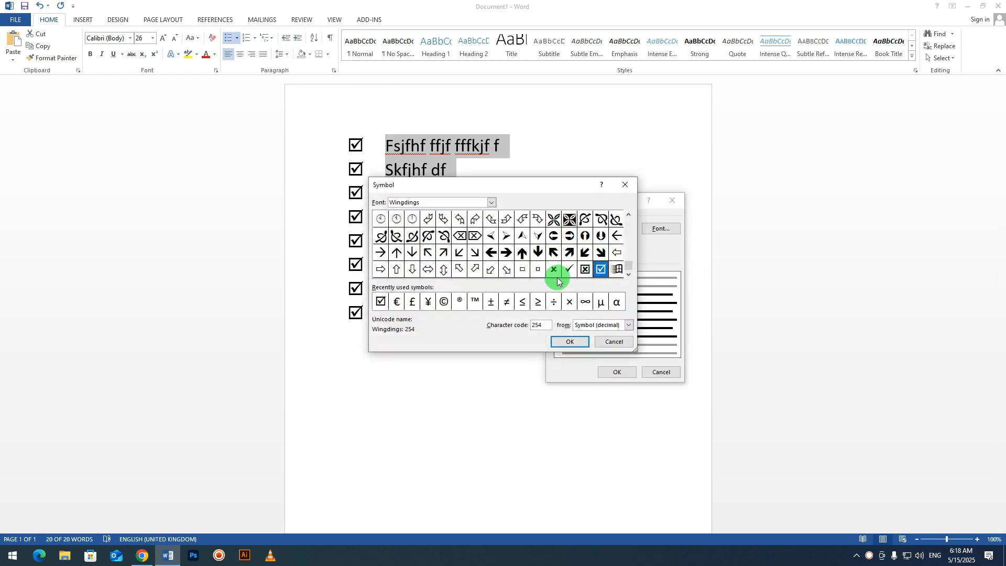
pyautogui.click(604, 344)
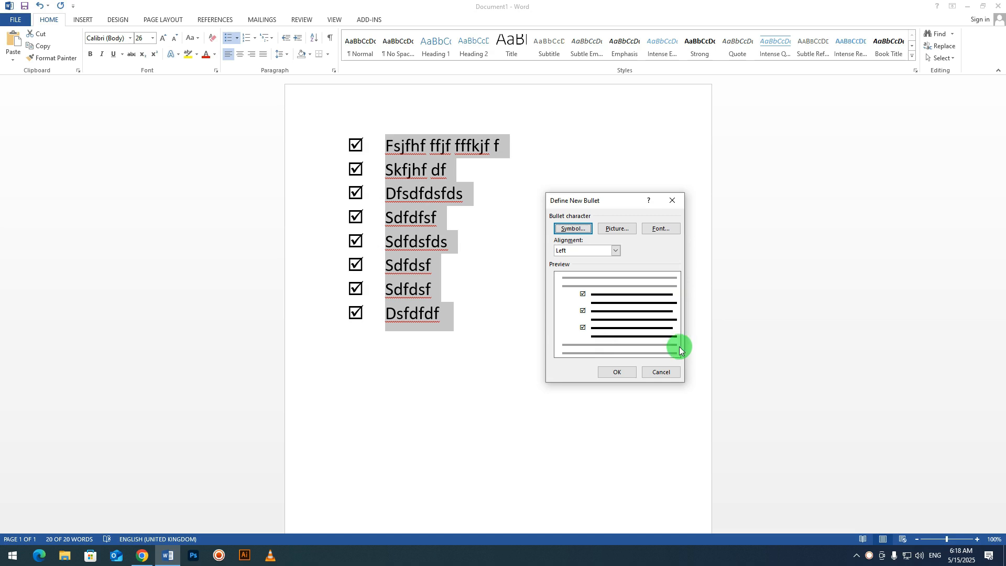
pyautogui.click(616, 228)
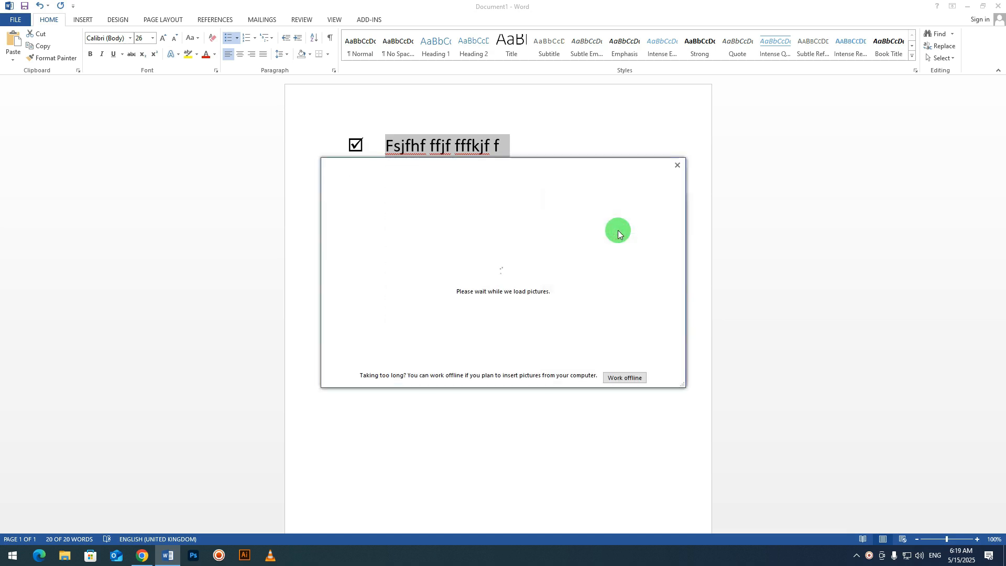
pyautogui.click(546, 220)
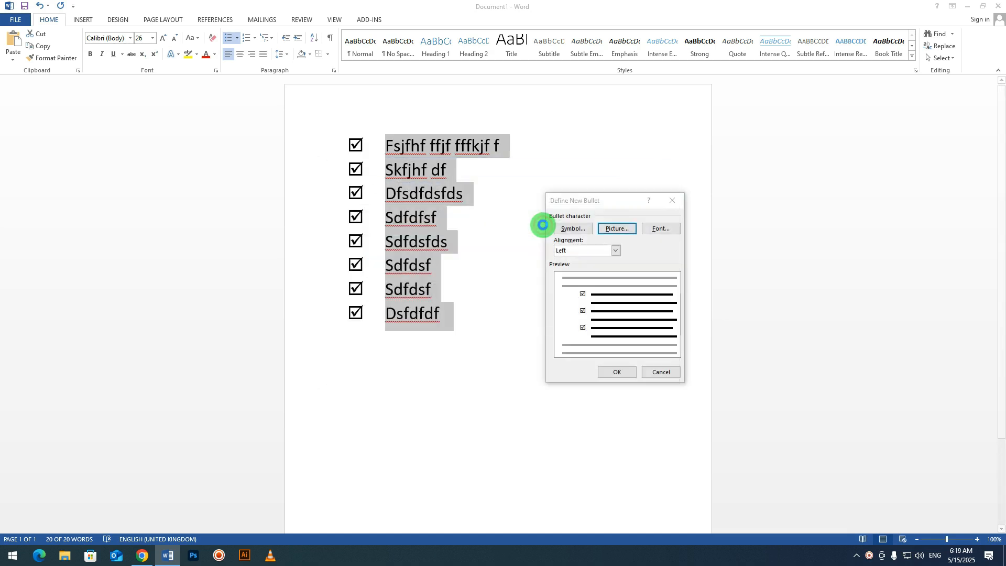
pyautogui.click(456, 267)
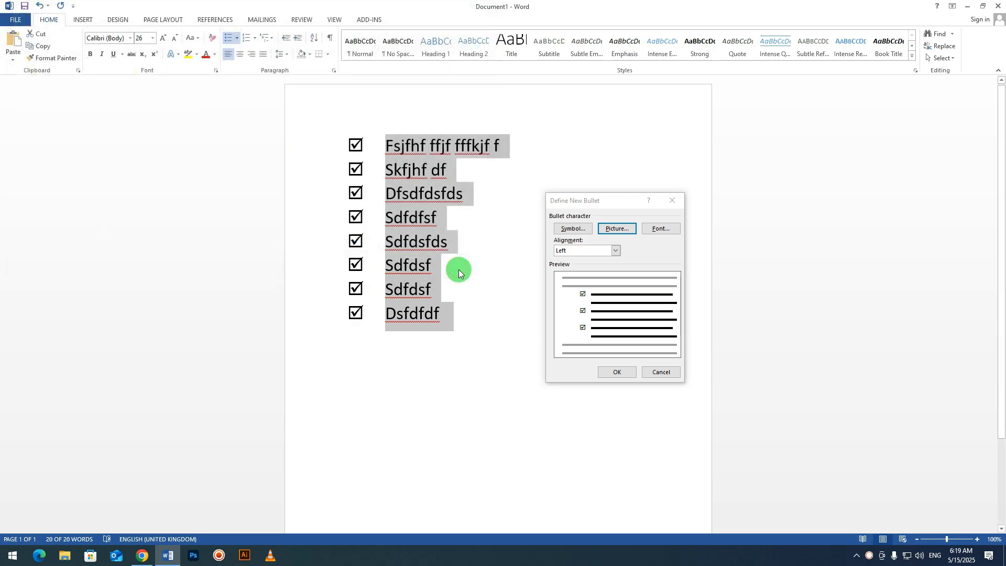
pyautogui.click(673, 201)
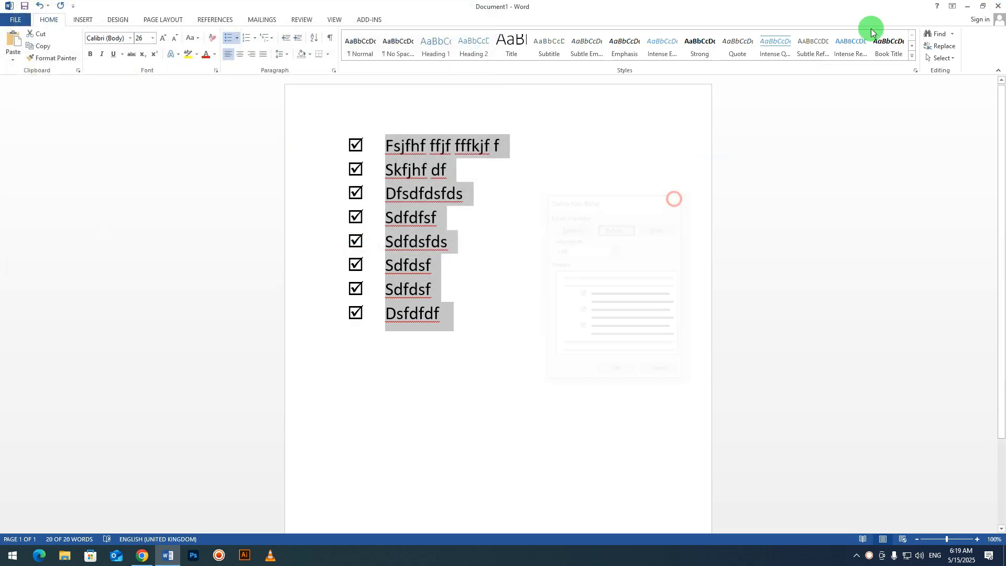
# Minimise the document window to reveal the desktop.
pyautogui.click(967, 6)
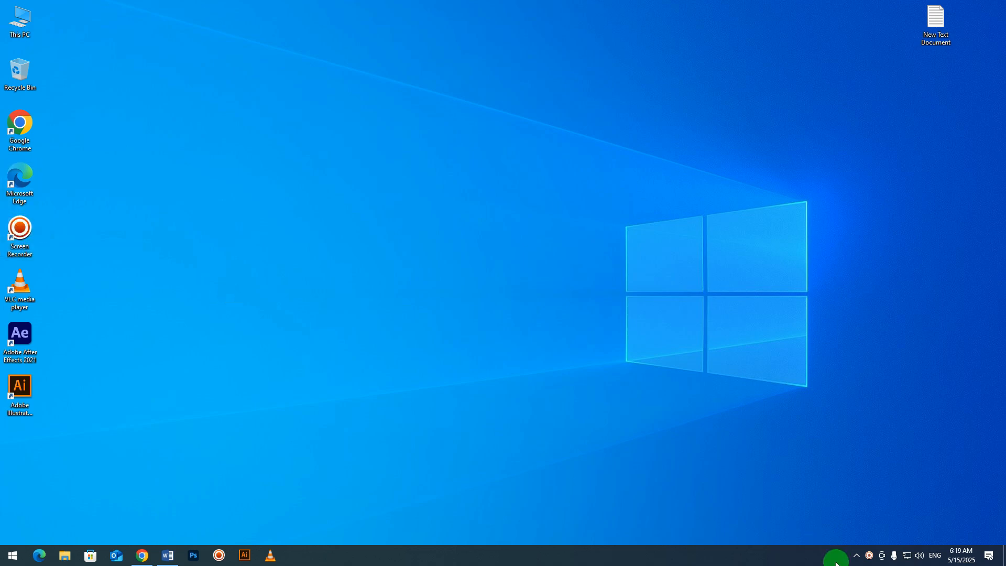
pyautogui.click(6, 560)
pyautogui.write('sn')
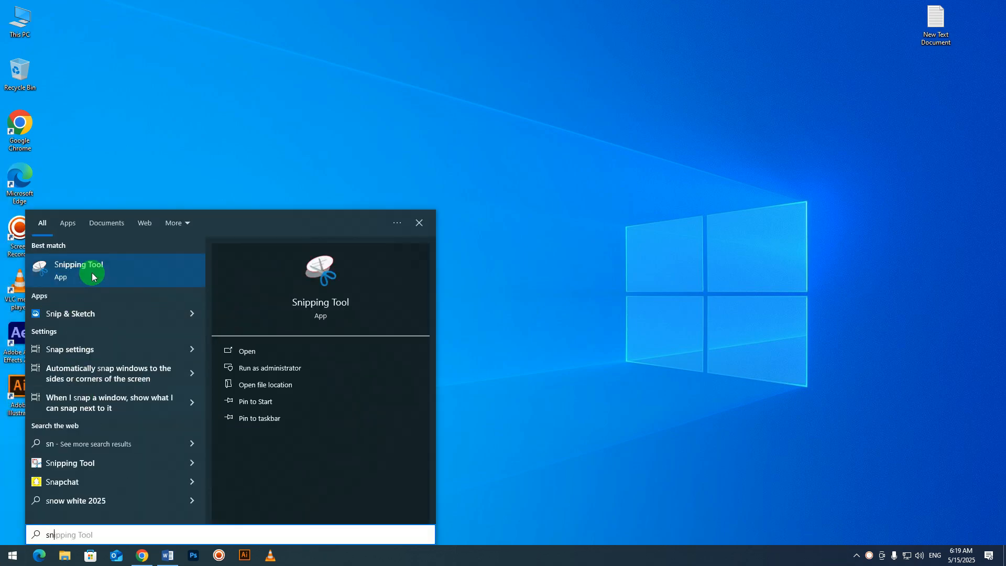
pyautogui.click(93, 273)
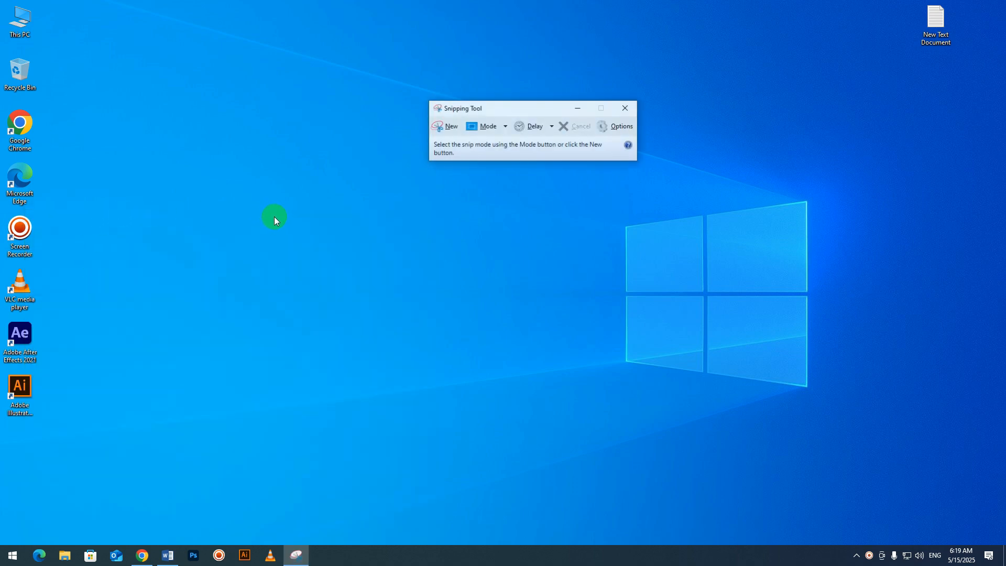
pyautogui.click(445, 127)
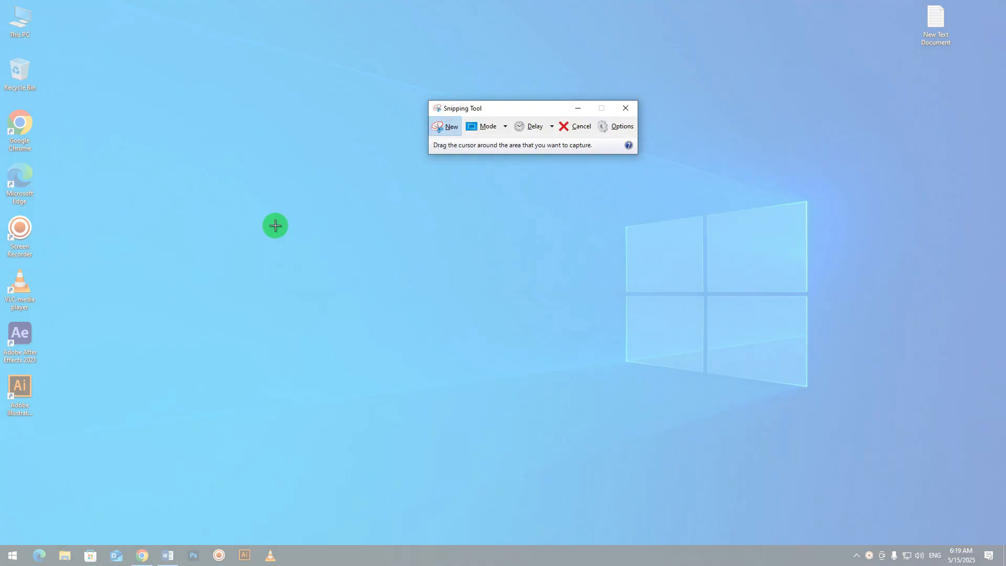
pyautogui.moveTo(9, 377); pyautogui.dragTo(30, 394)
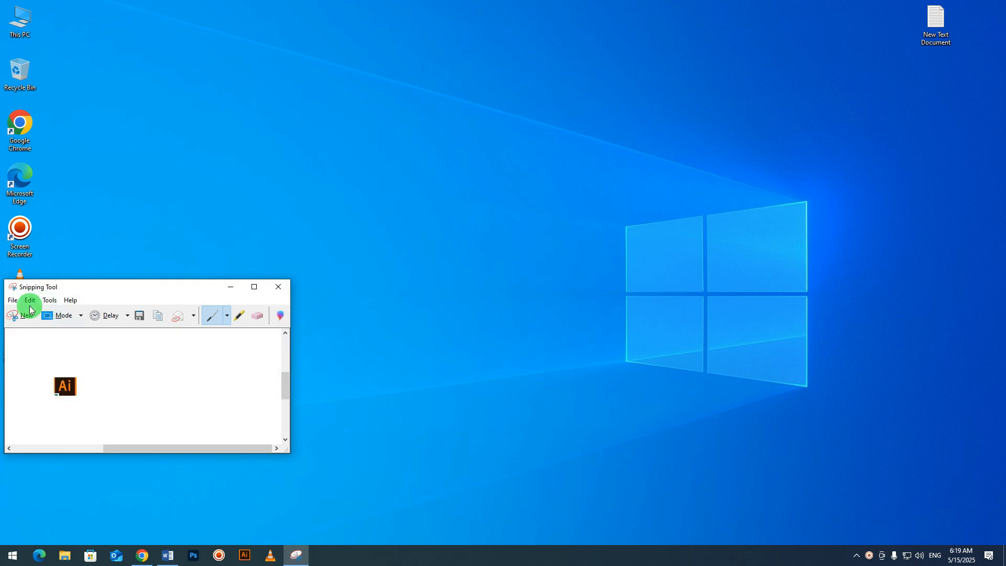
pyautogui.moveTo(68, 288); pyautogui.dragTo(245, 257)
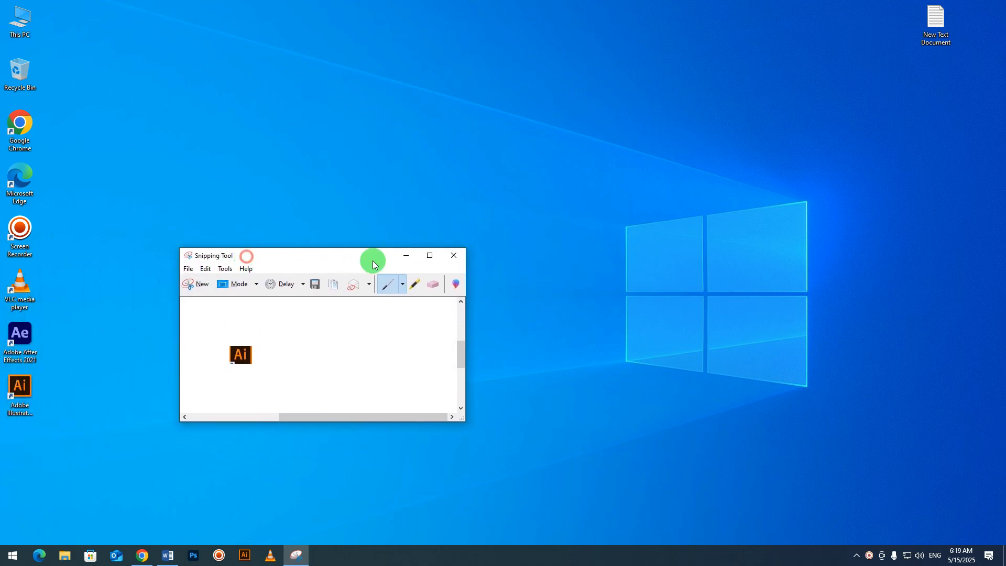
pyautogui.click(454, 255)
pyautogui.click(354, 346)
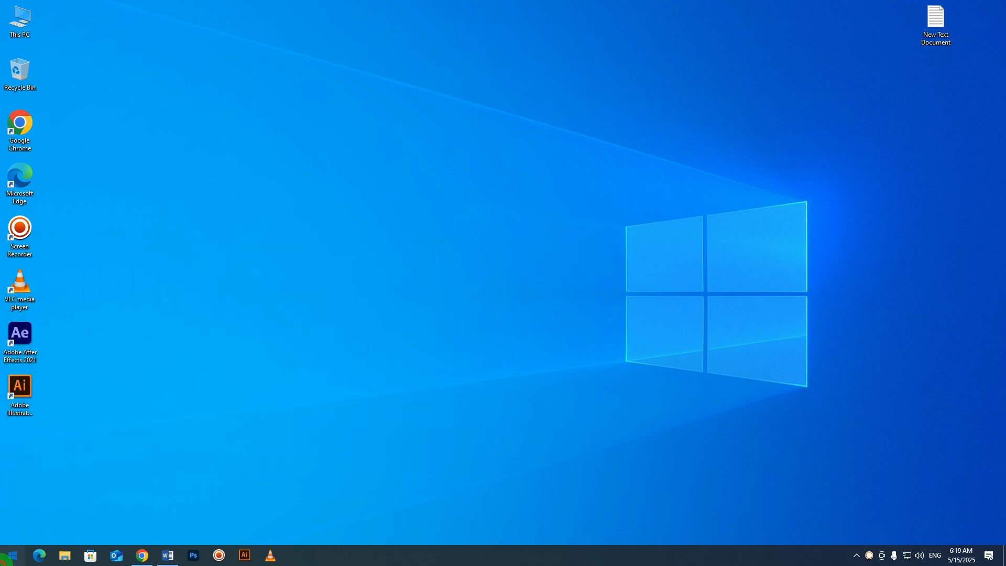
# Switch to the Snipping Tool and capture a new snip of the Adobe Illustrator icon on the desktop.
pyautogui.click(10, 555)
pyautogui.write('snip')
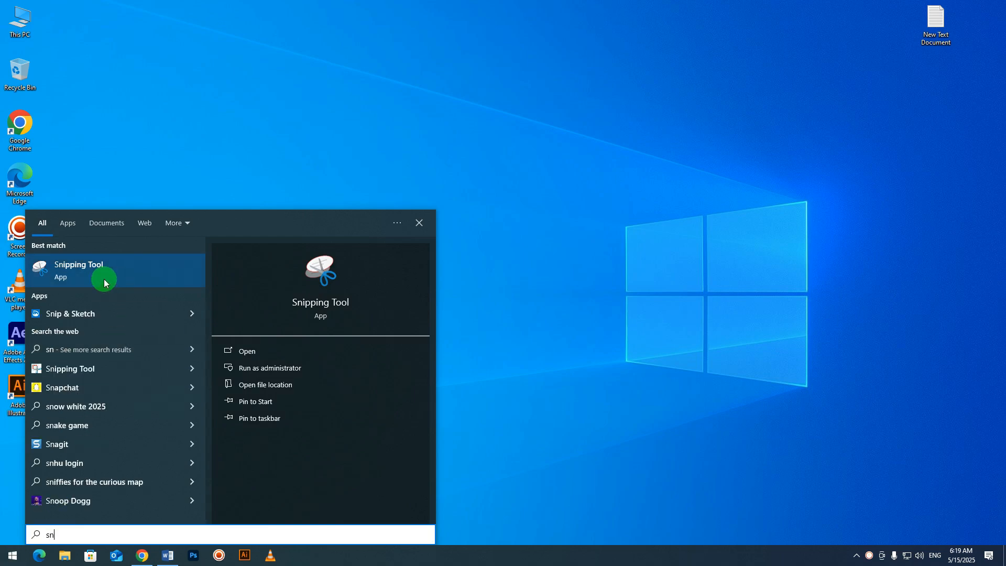
pyautogui.click(96, 267)
pyautogui.click(445, 125)
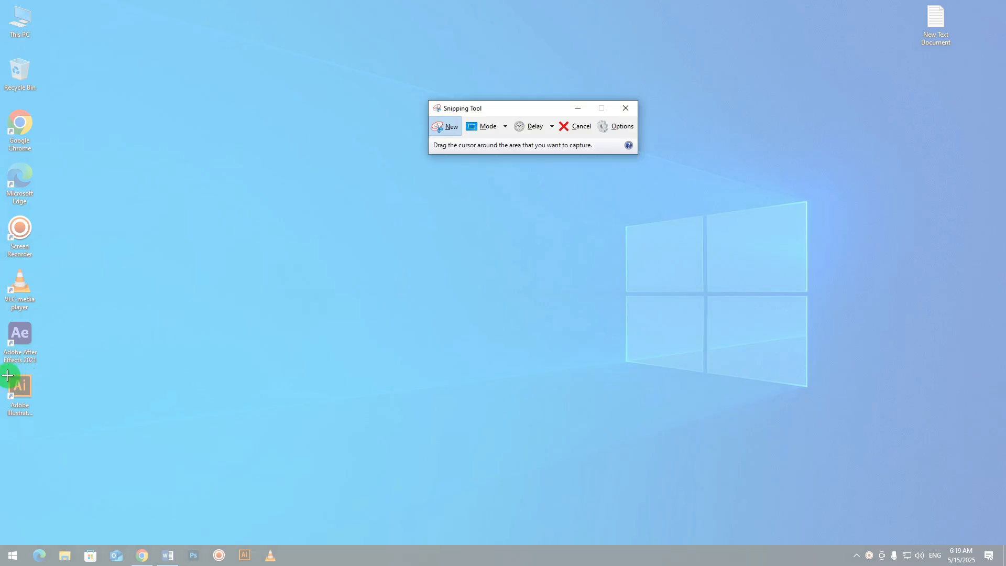
pyautogui.moveTo(7, 376); pyautogui.dragTo(30, 394)
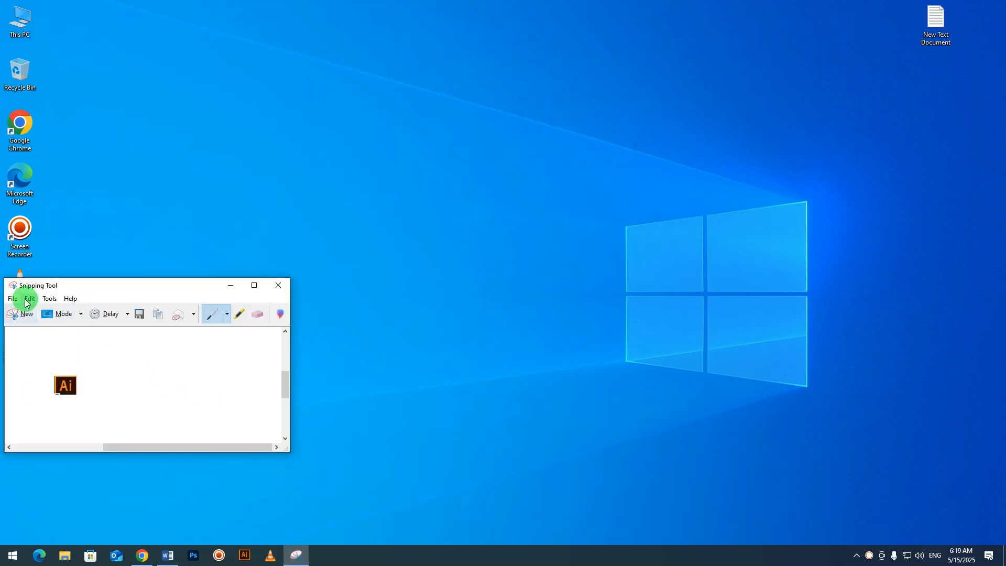
# Save the snip in the Pictures folder as a JPEG file named Capture and close the Snipping Tool.
pyautogui.click(139, 314)
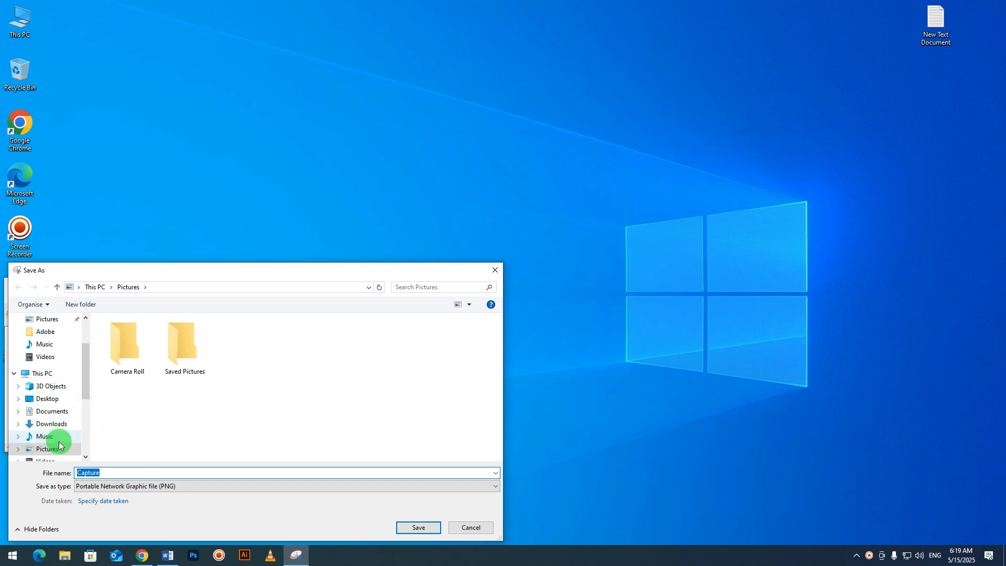
pyautogui.click(180, 486)
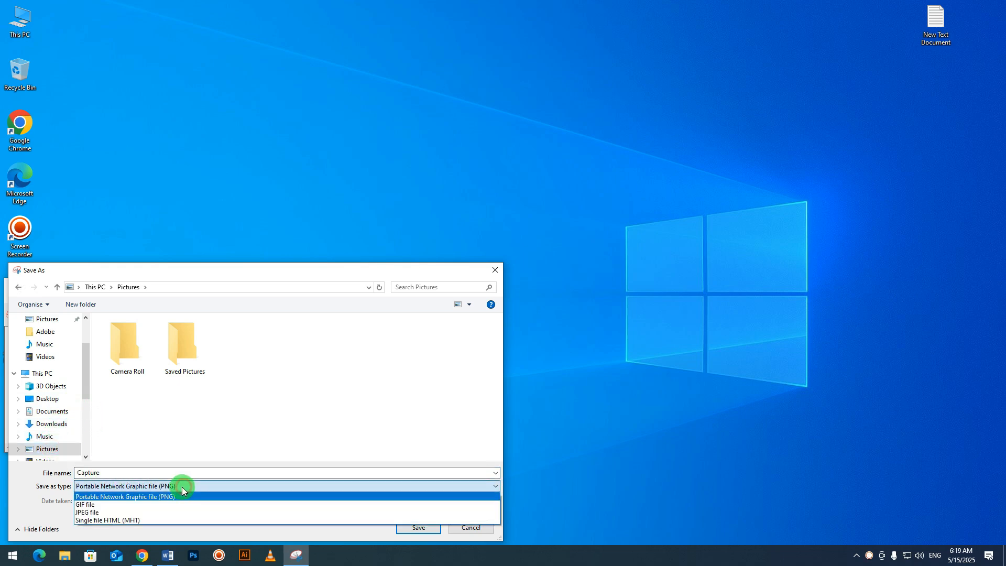
pyautogui.click(151, 511)
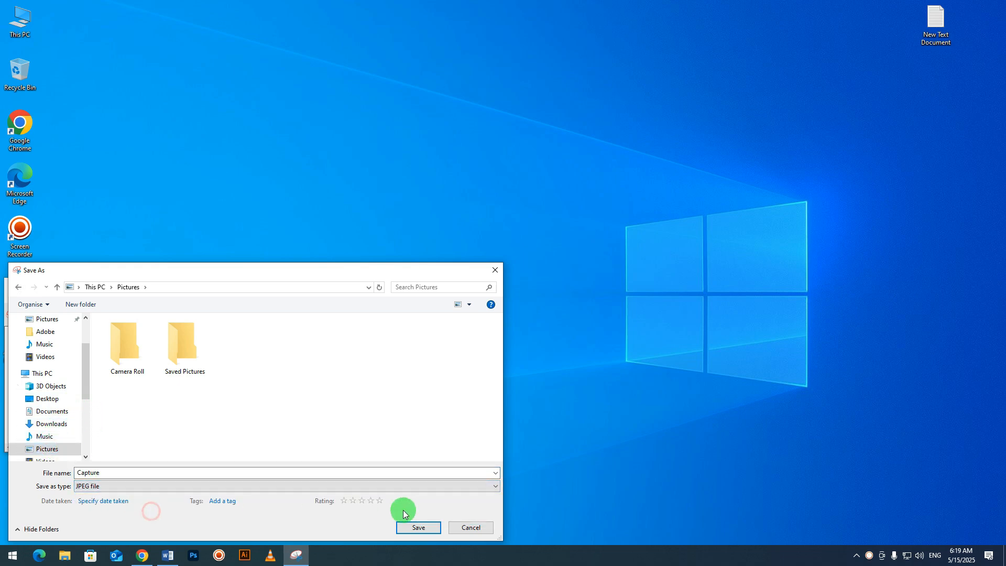
pyautogui.click(414, 526)
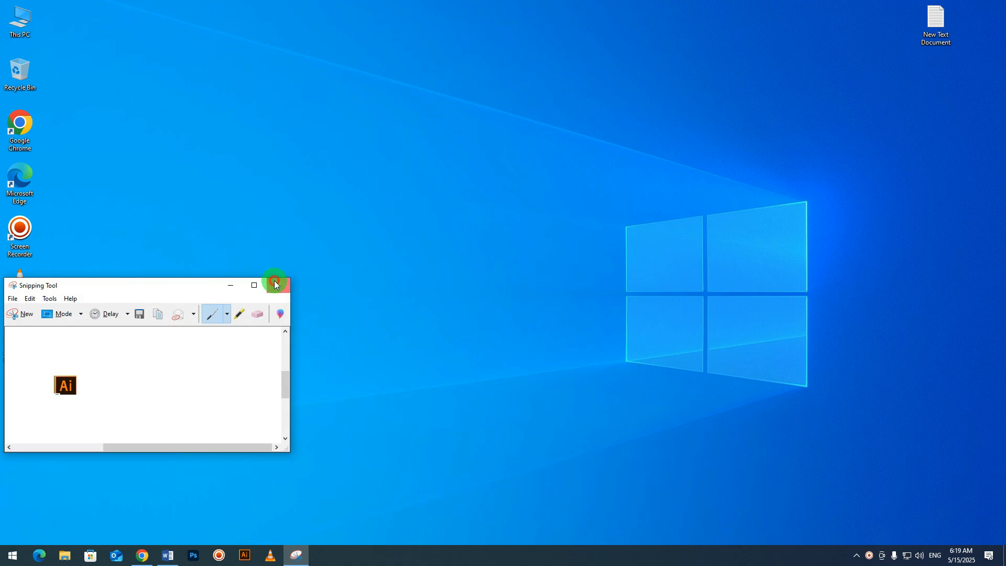
pyautogui.click(276, 283)
# Switch back to Word and start defining a new picture bullet from a file for the selected list.
pyautogui.click(171, 554)
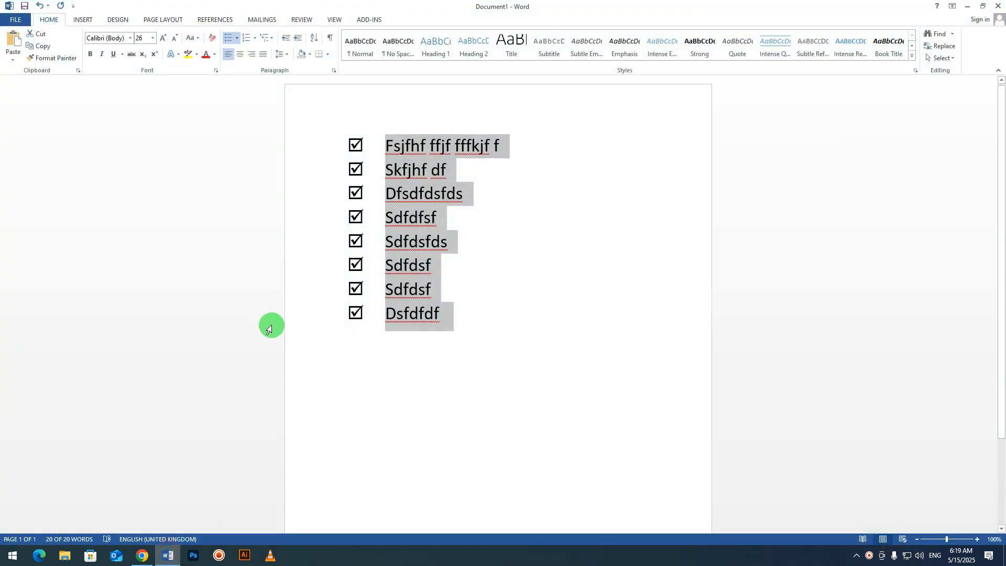
pyautogui.click(238, 38)
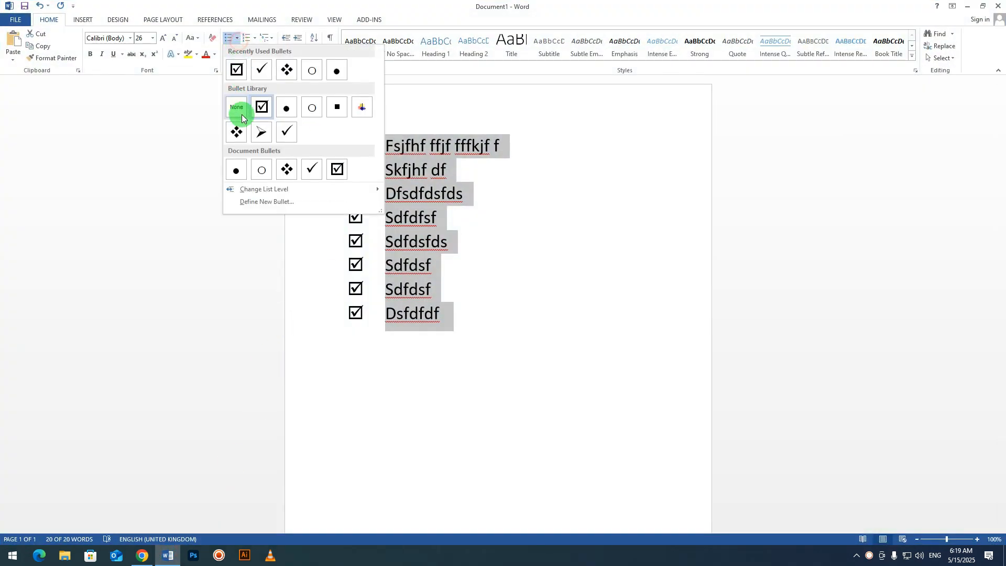
pyautogui.click(255, 203)
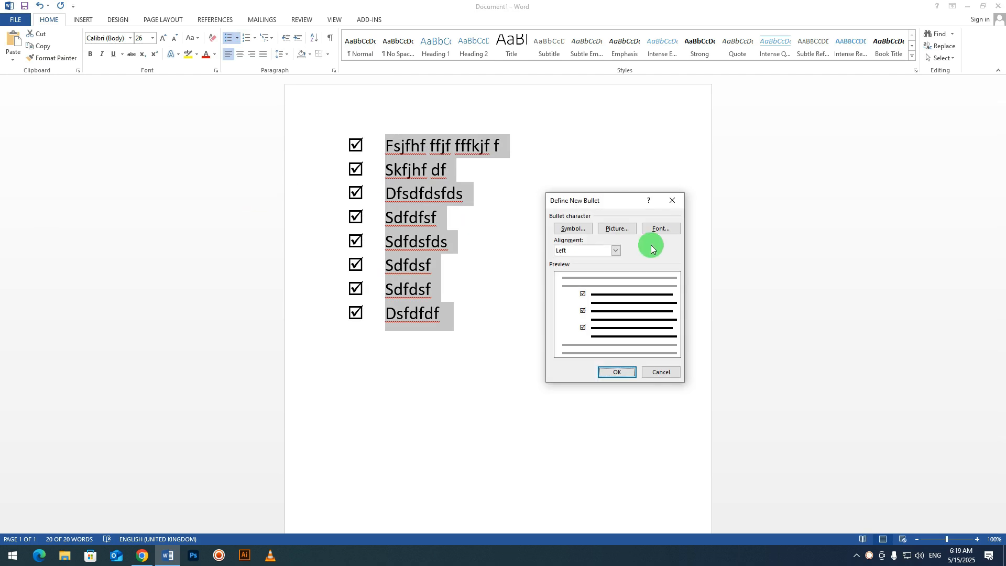
pyautogui.click(625, 235)
pyautogui.click(539, 218)
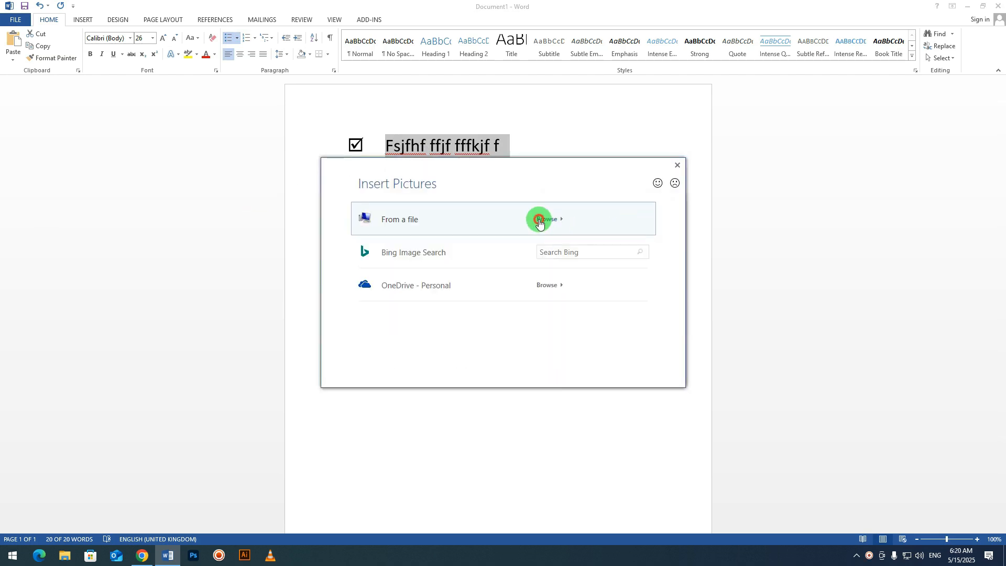
# Insert the Capture image from the Pictures folder as the list's bullet, apply it and deselect the text.
pyautogui.click(238, 97)
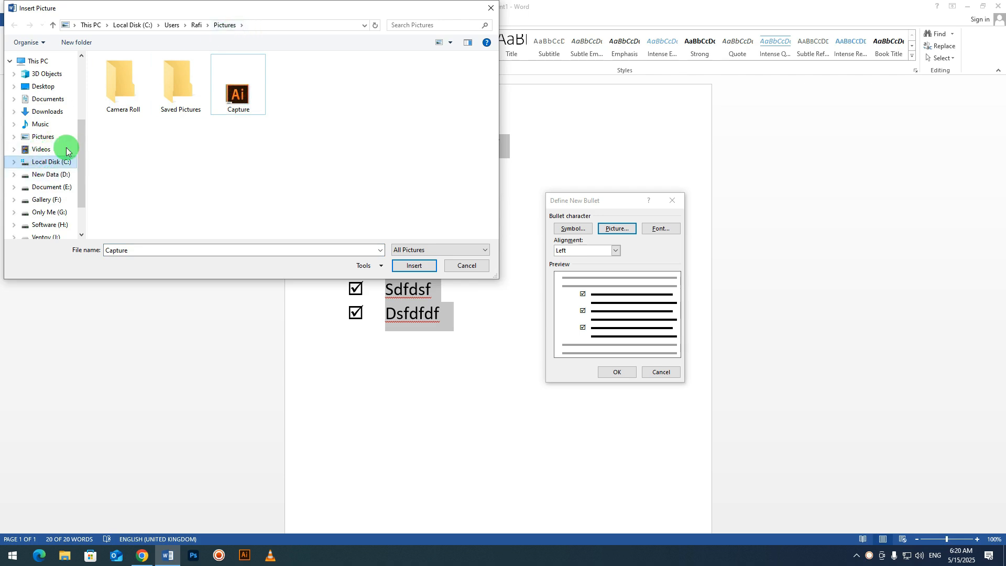
pyautogui.click(47, 136)
pyautogui.click(240, 106)
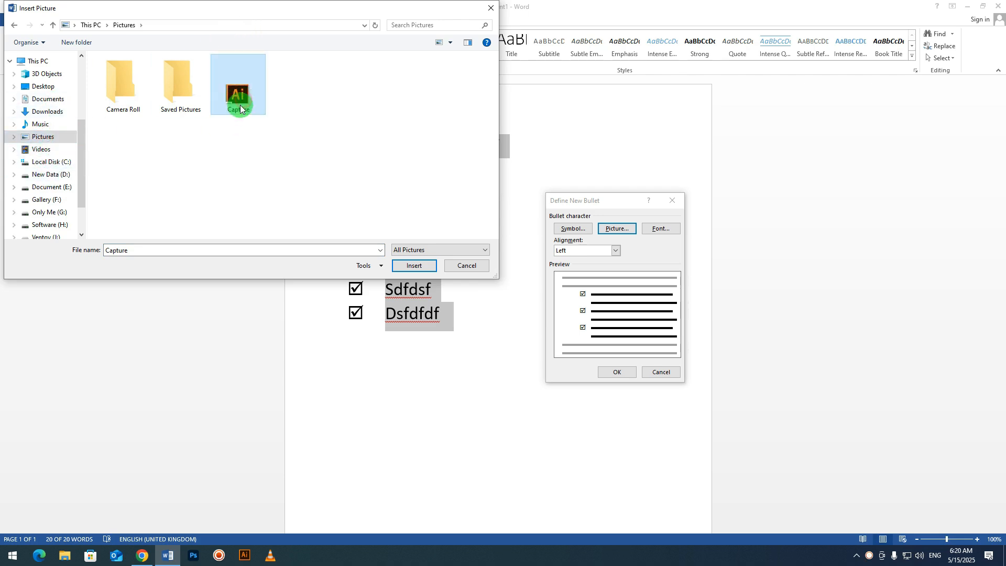
pyautogui.click(426, 266)
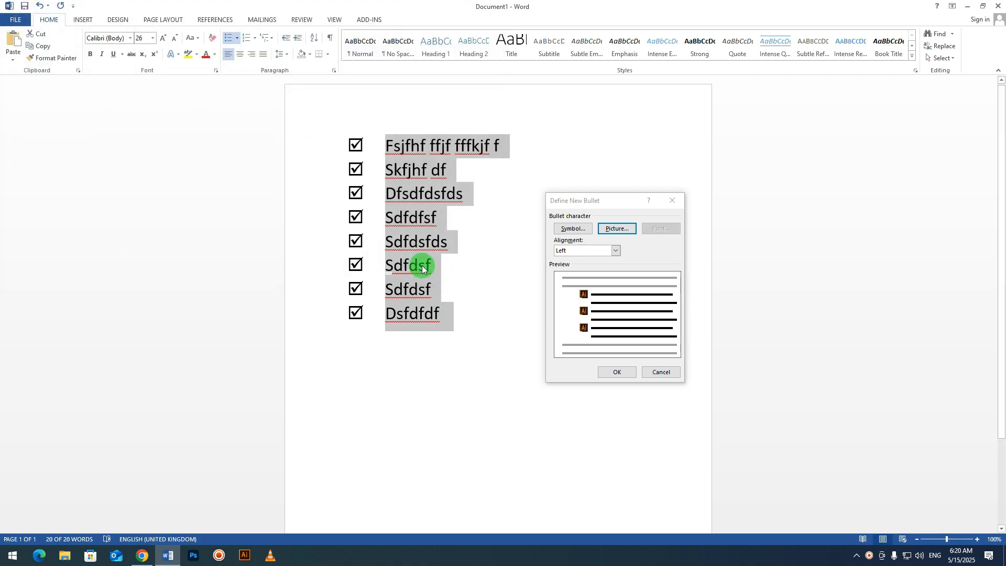
pyautogui.click(622, 371)
pyautogui.click(584, 360)
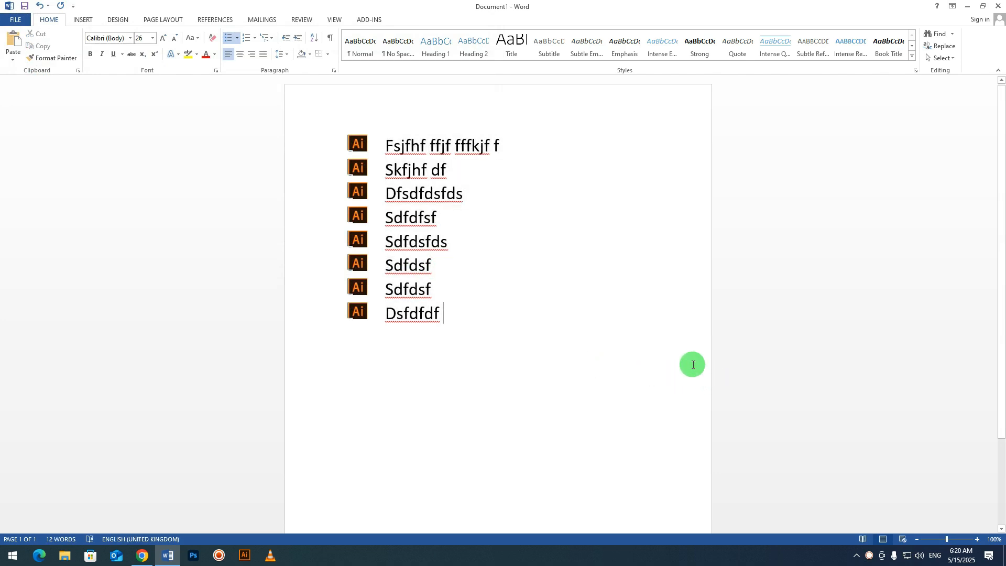
# Minimise Word, open the Snipping Tool and capture a new snip of the Screen Recorder icon on the desktop.
pyautogui.click(969, 6)
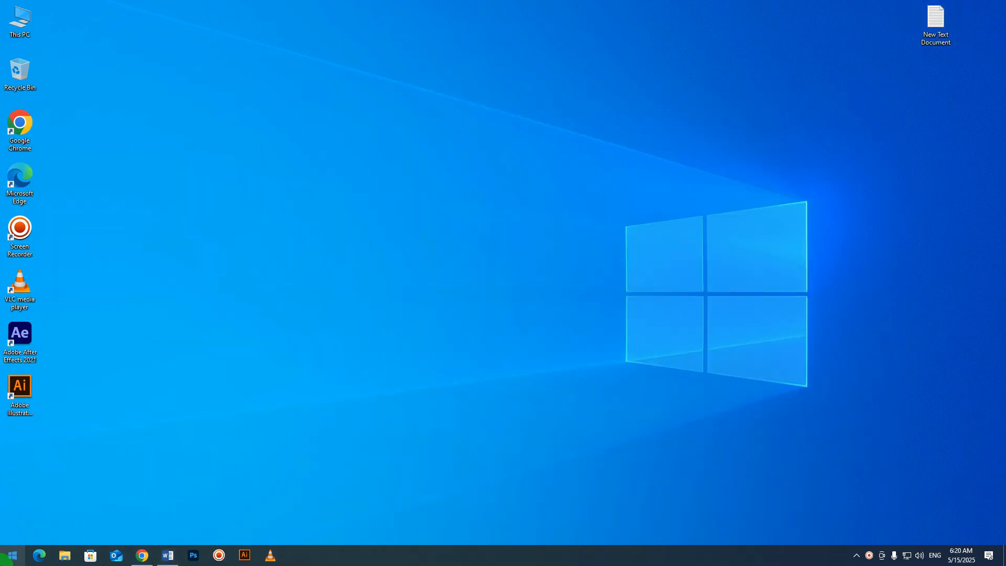
pyautogui.click(10, 556)
pyautogui.click(18, 557)
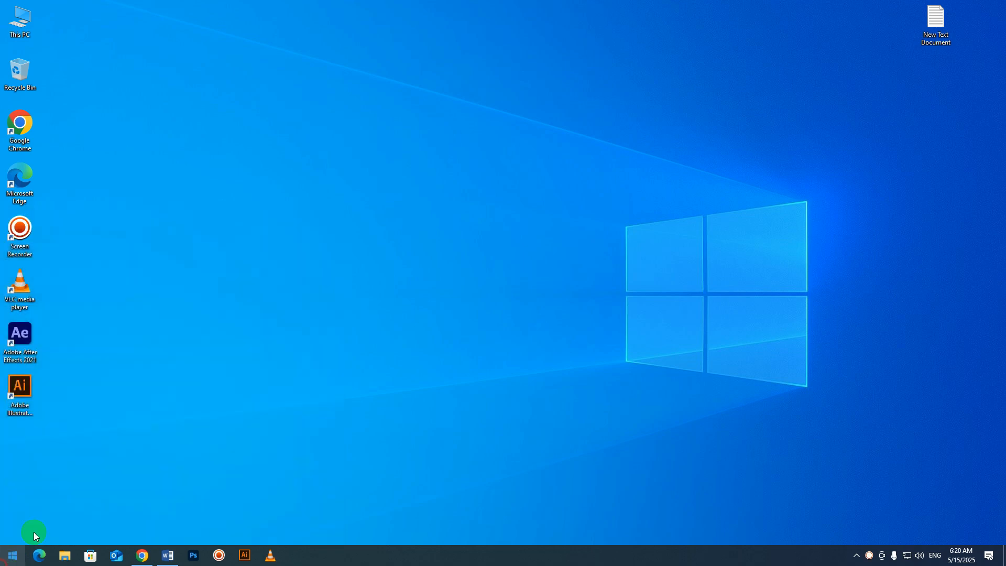
pyautogui.click(7, 559)
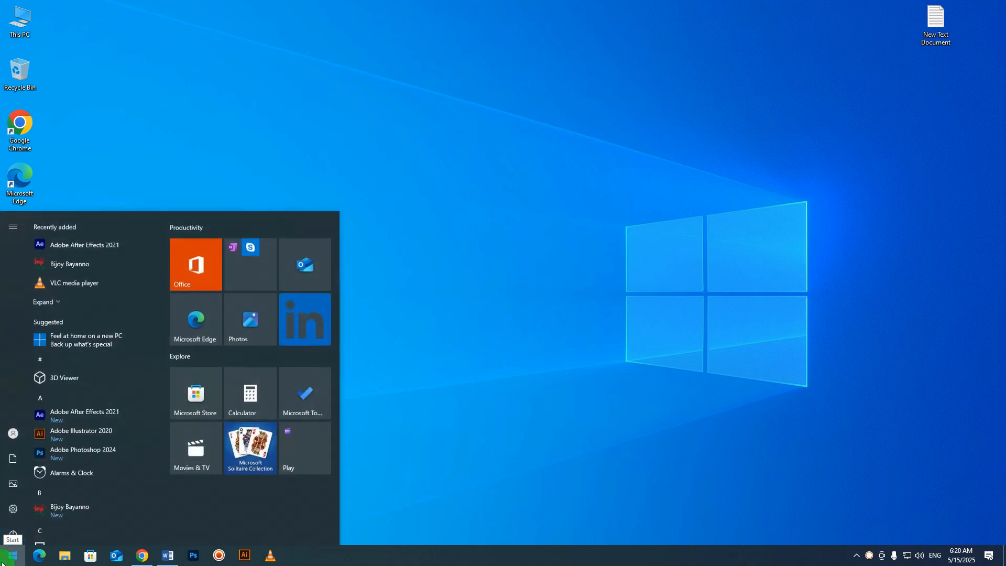
pyautogui.write('s')
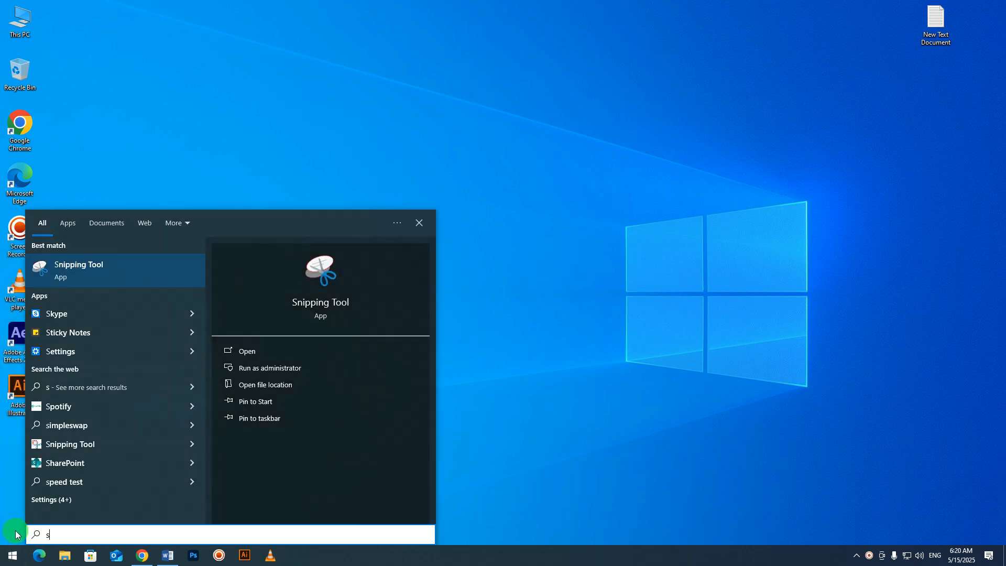
pyautogui.write('n')
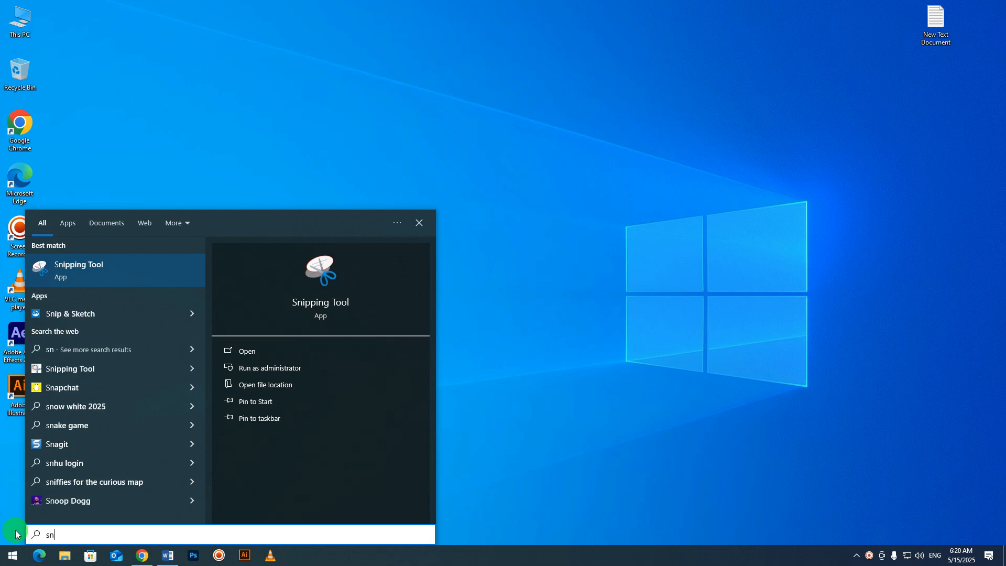
pyautogui.click(92, 276)
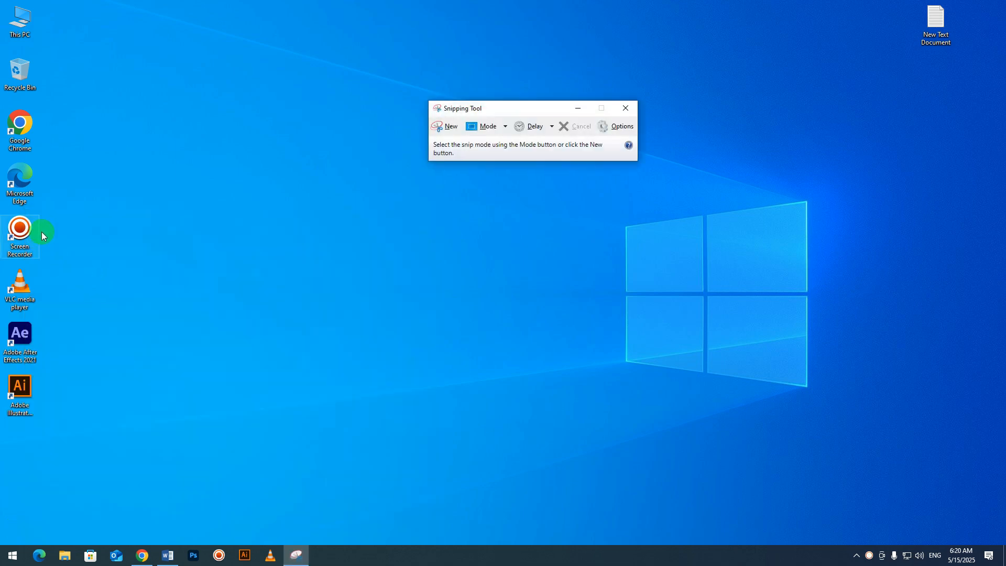
pyautogui.click(443, 131)
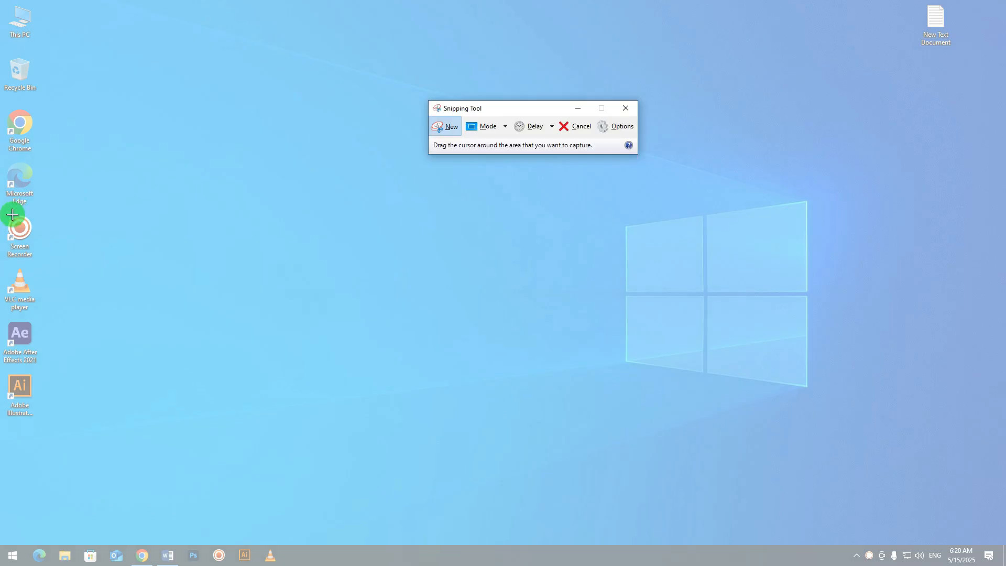
pyautogui.moveTo(7, 214); pyautogui.dragTo(33, 242)
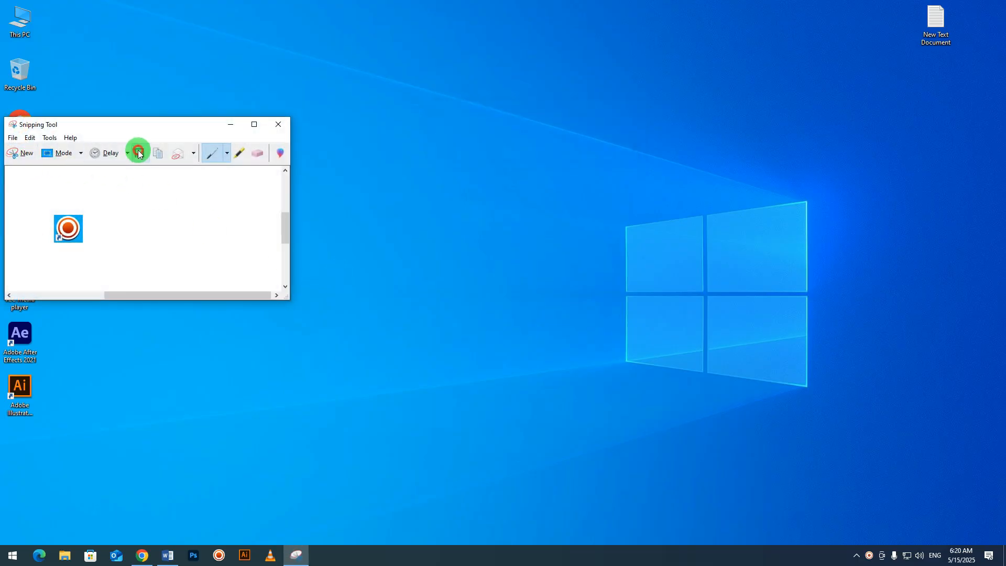
# Save the snip in the Pictures folder as a JPEG file named Capture1.
pyautogui.click(139, 153)
pyautogui.click(127, 356)
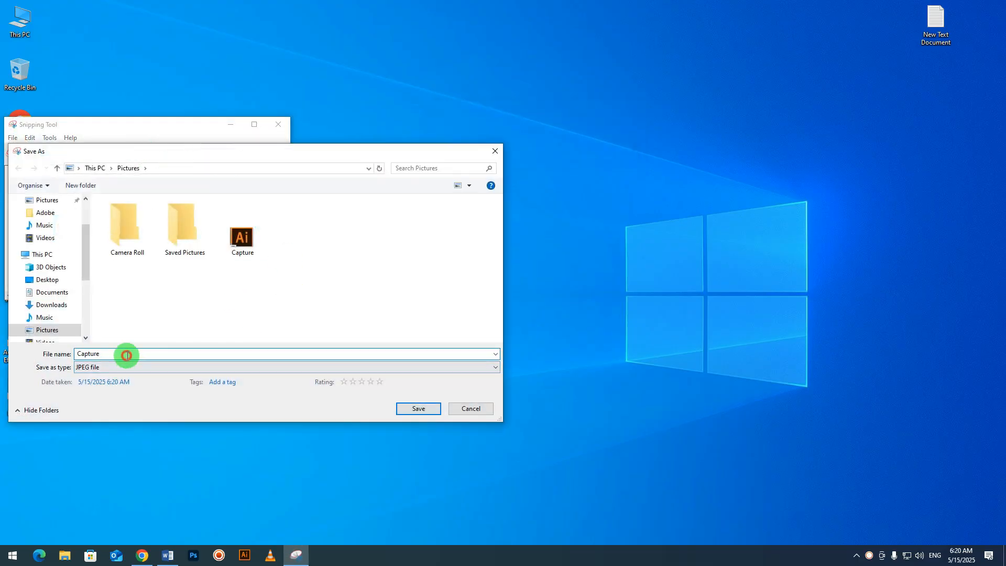
pyautogui.write('1')
pyautogui.click(128, 367)
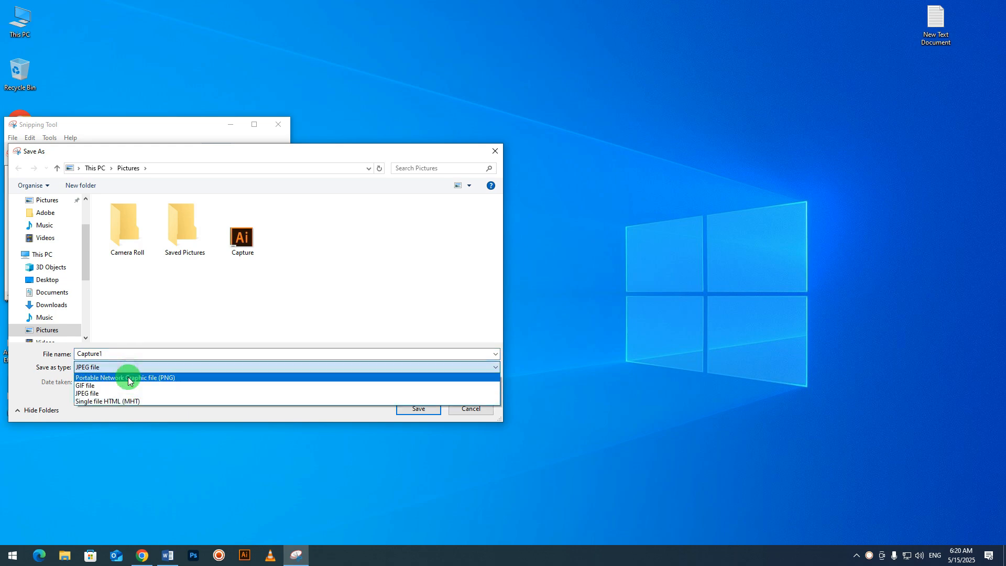
pyautogui.click(122, 392)
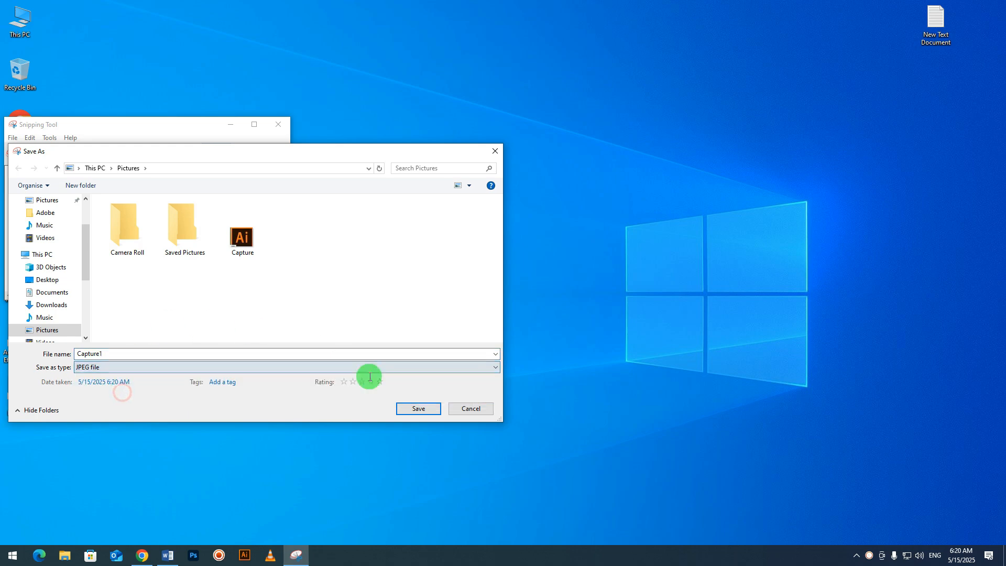
pyautogui.click(423, 410)
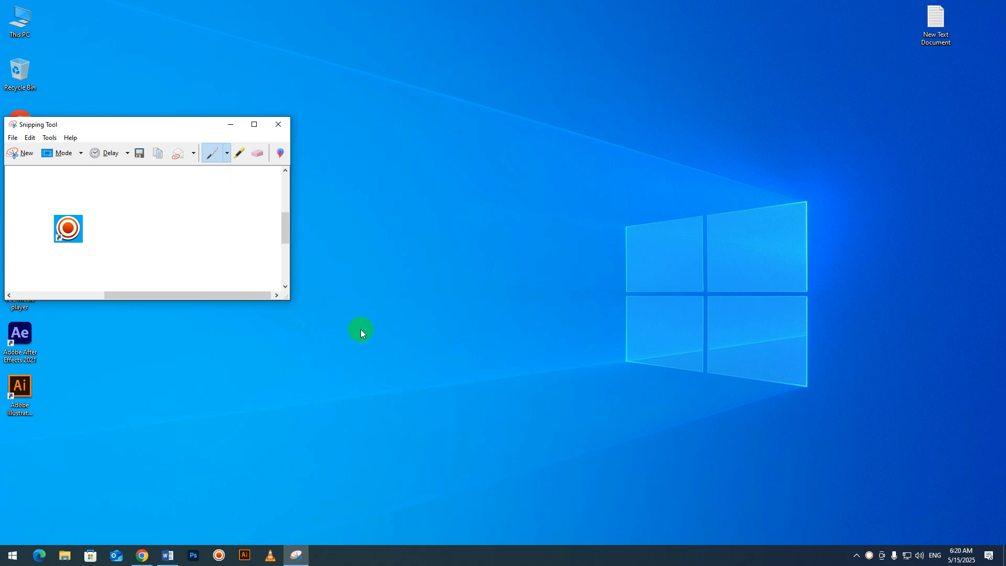
# Capture a wider snip around the Screen Recorder icon and close the Snipping Tool without saving it.
pyautogui.moveTo(117, 125); pyautogui.dragTo(362, 116)
pyautogui.click(265, 150)
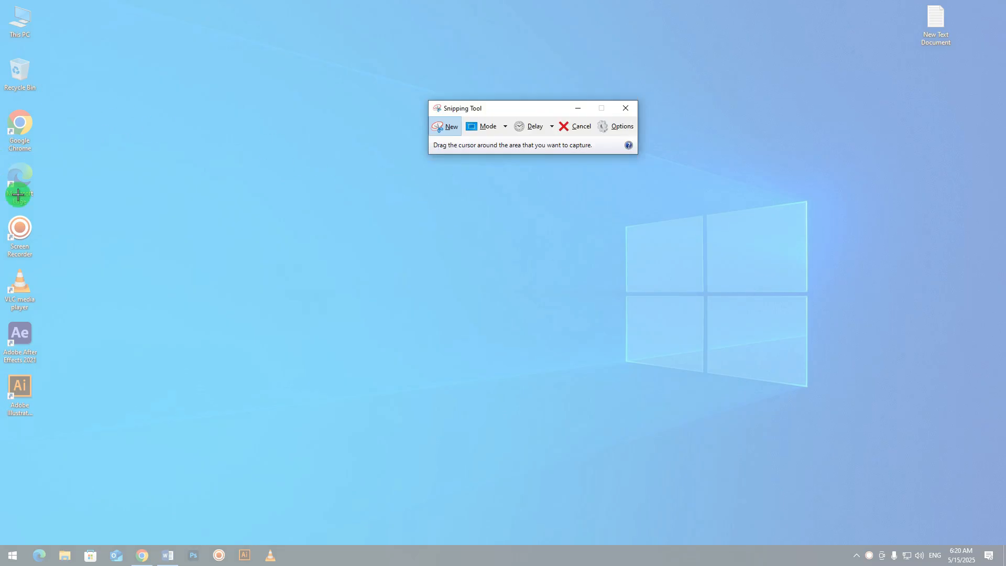
pyautogui.moveTo(5, 211); pyautogui.dragTo(46, 246)
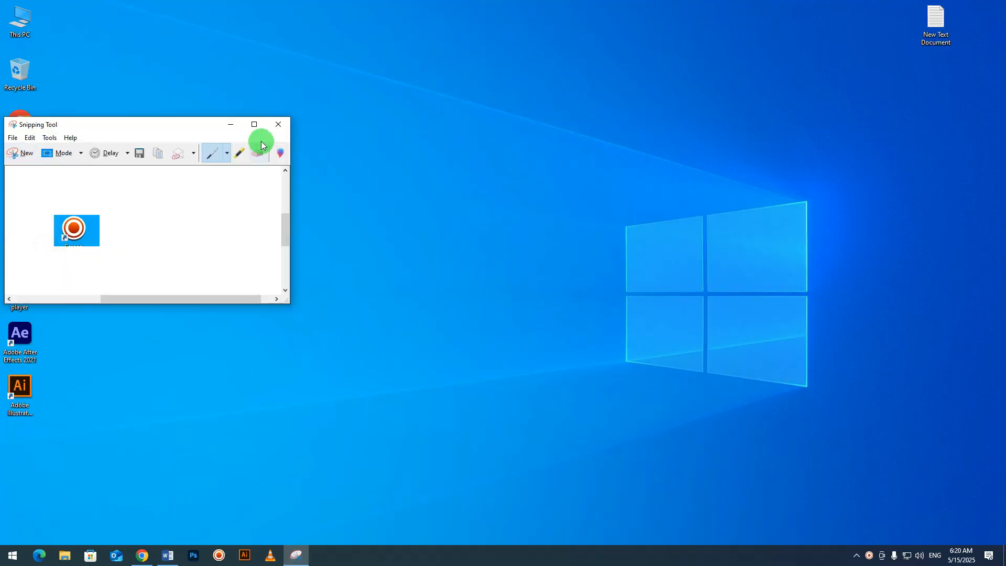
pyautogui.click(22, 153)
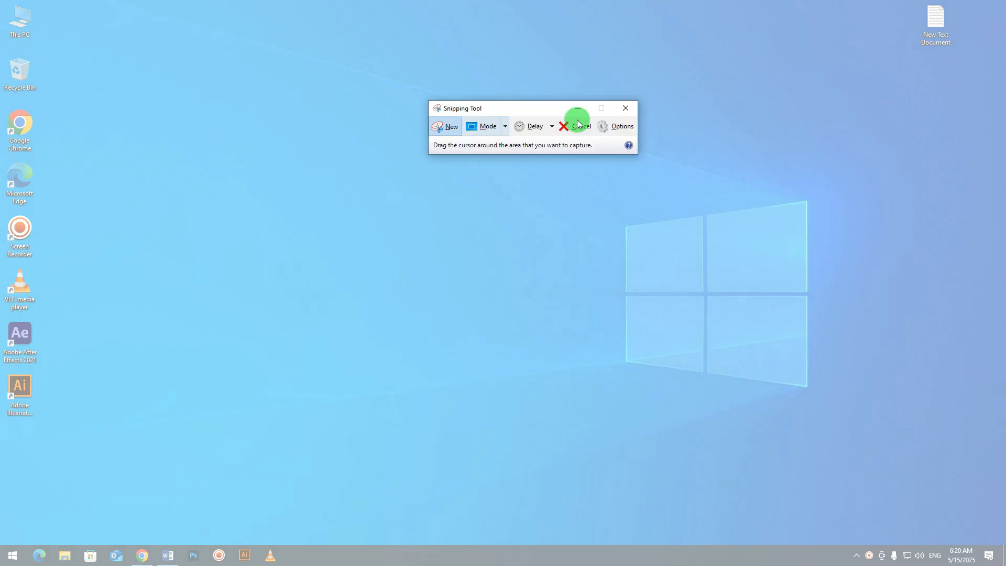
pyautogui.click(626, 108)
# Reopen the Snipping Tool, capture nearly the whole desktop in one snip and discard it.
pyautogui.click(5, 558)
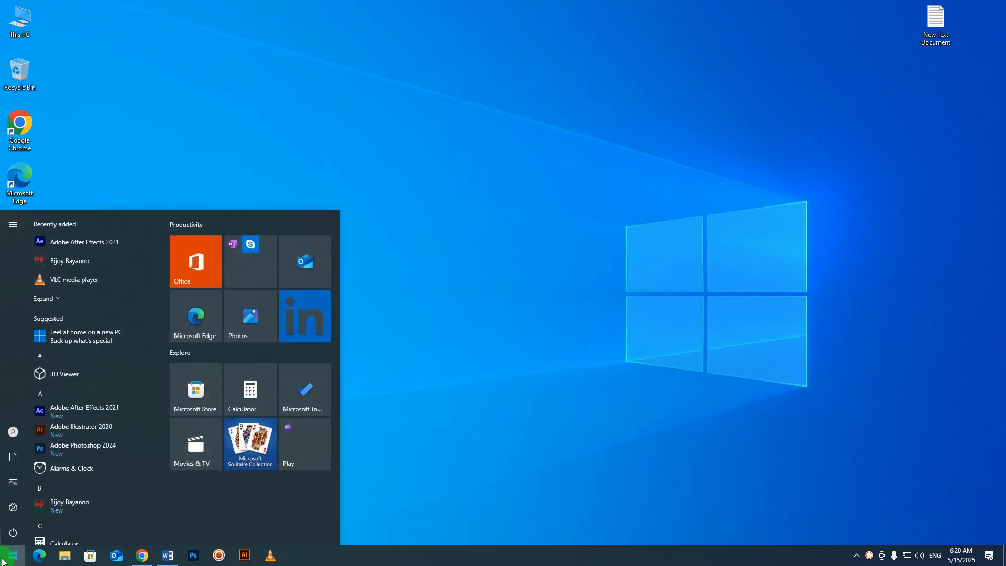
pyautogui.write('sn')
pyautogui.click(125, 275)
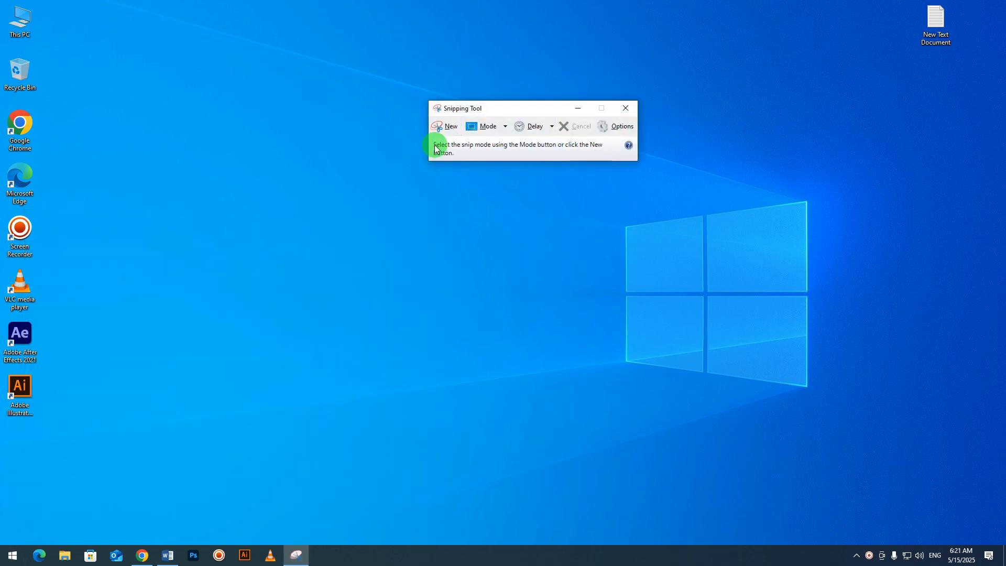
pyautogui.click(448, 126)
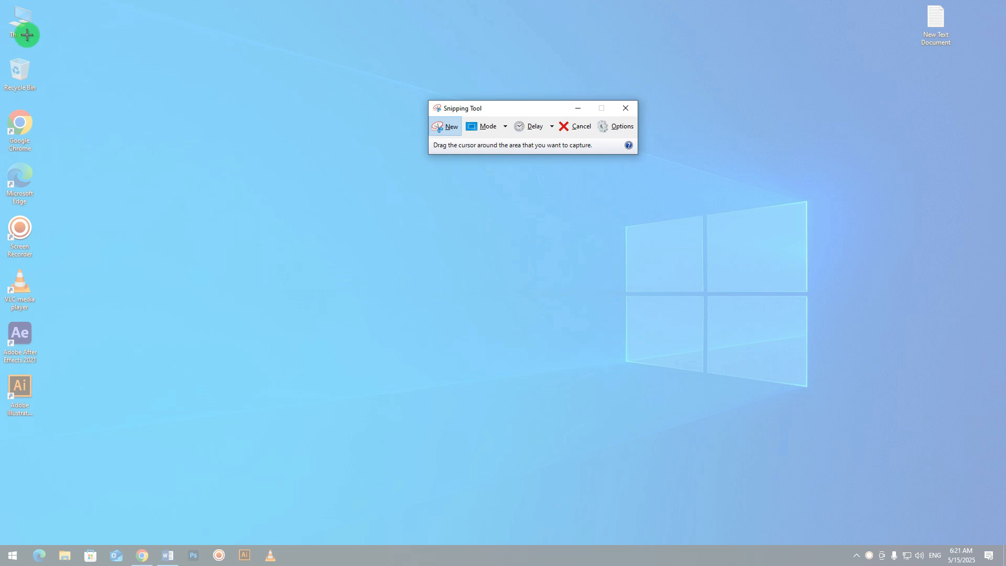
pyautogui.moveTo(2, 2); pyautogui.dragTo(1001, 541)
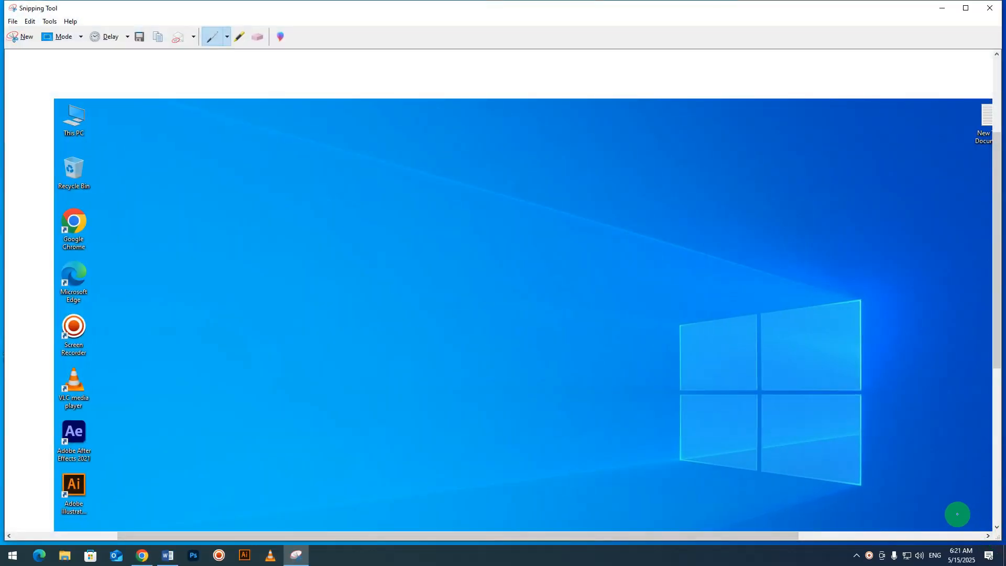
pyautogui.click(986, 12)
pyautogui.click(544, 288)
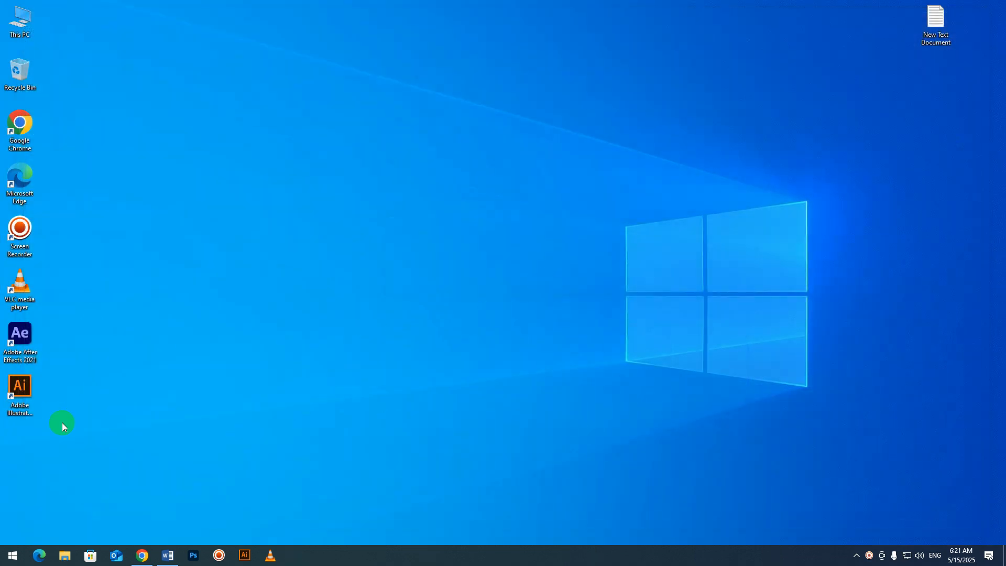
# Switch back to Word and define the Capture1 image from the Pictures folder as the list's new picture bullet.
pyautogui.click(167, 554)
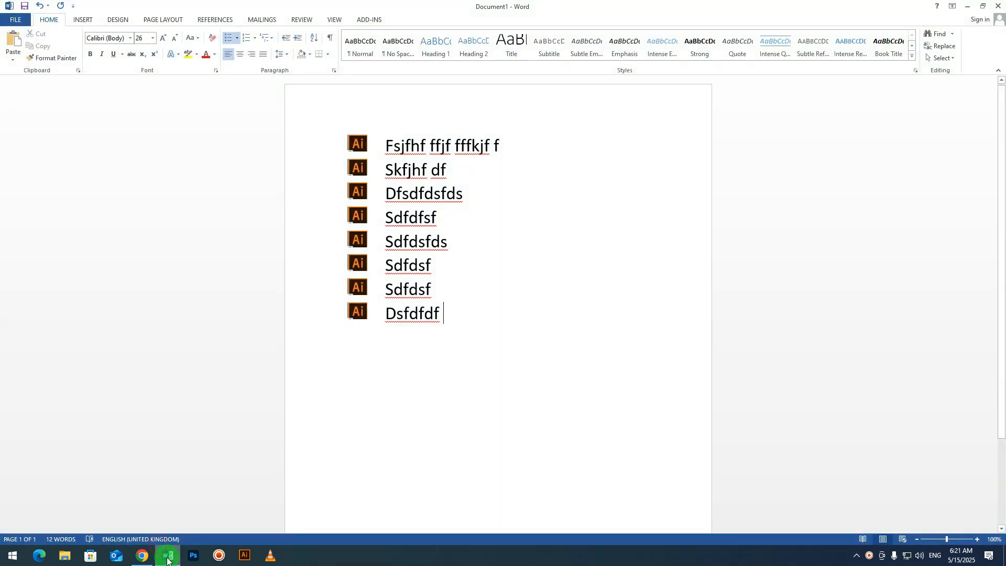
pyautogui.click(239, 38)
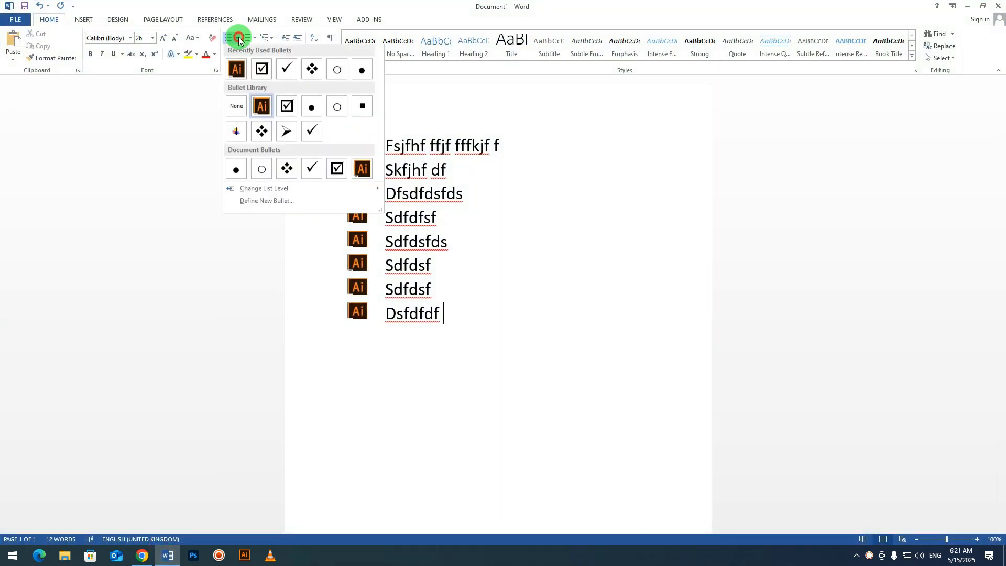
pyautogui.click(269, 203)
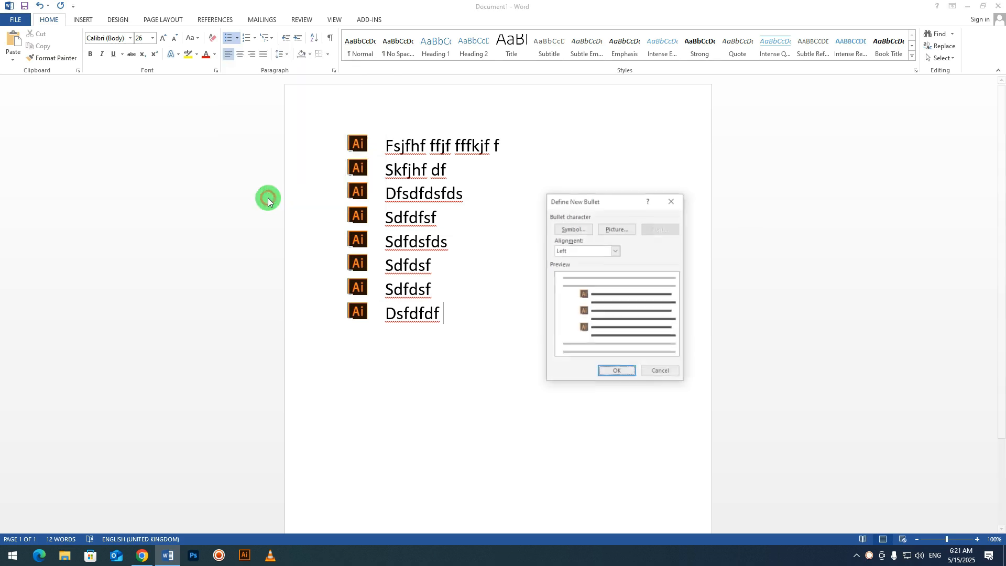
pyautogui.click(616, 228)
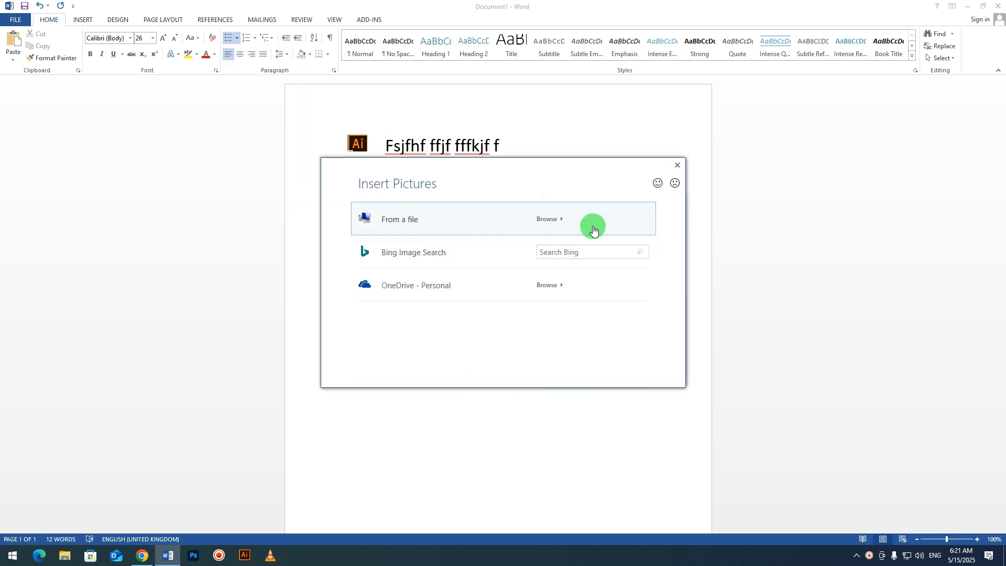
pyautogui.click(462, 223)
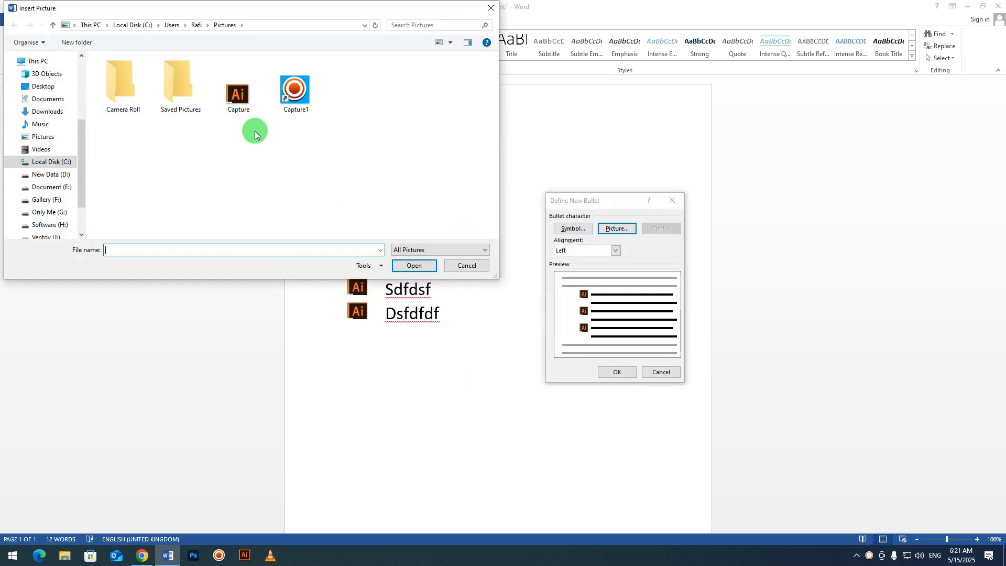
pyautogui.click(290, 102)
pyautogui.click(412, 267)
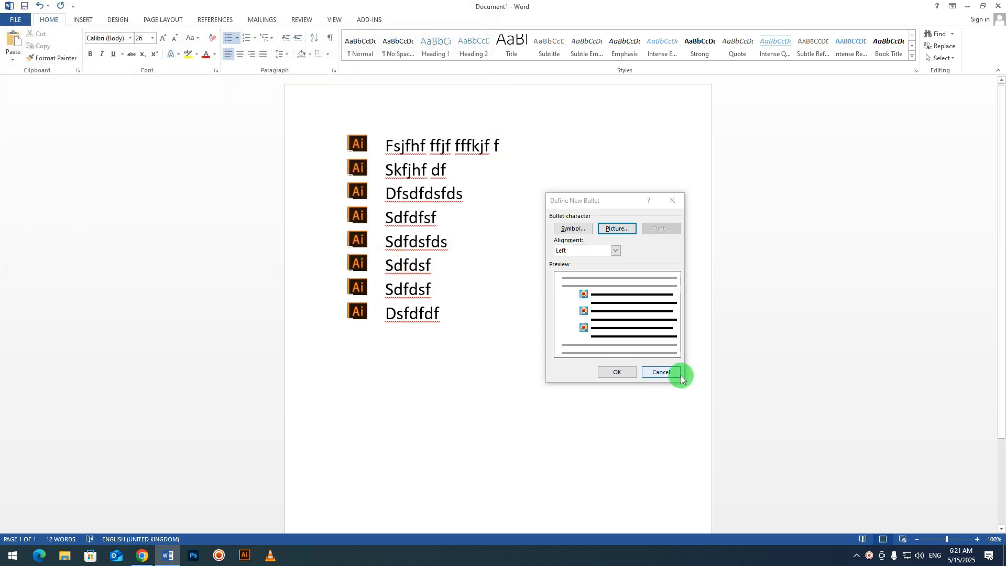
pyautogui.click(619, 372)
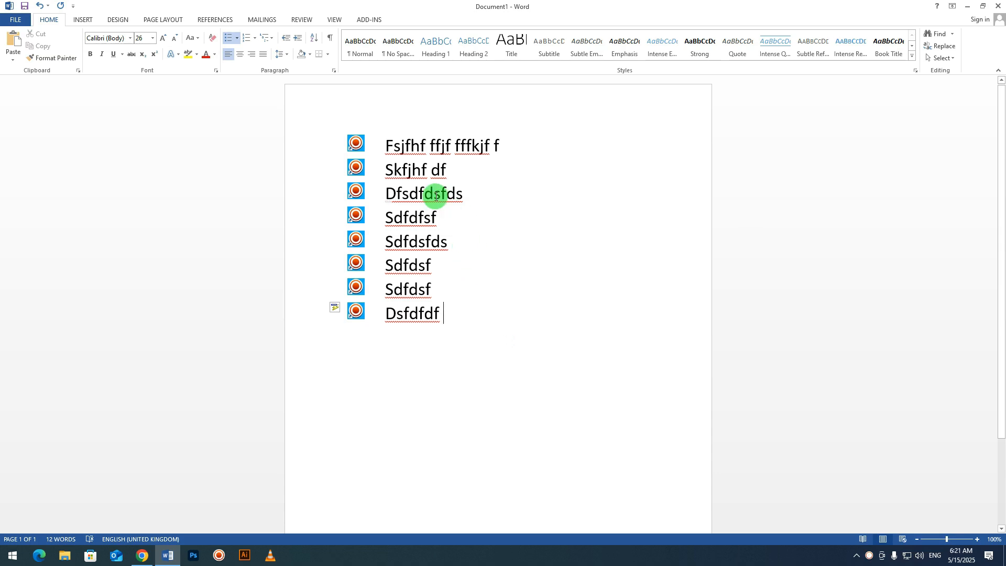
# Define the ∇ character from the Symbol font as the list's new bullet and apply it.
pyautogui.click(237, 38)
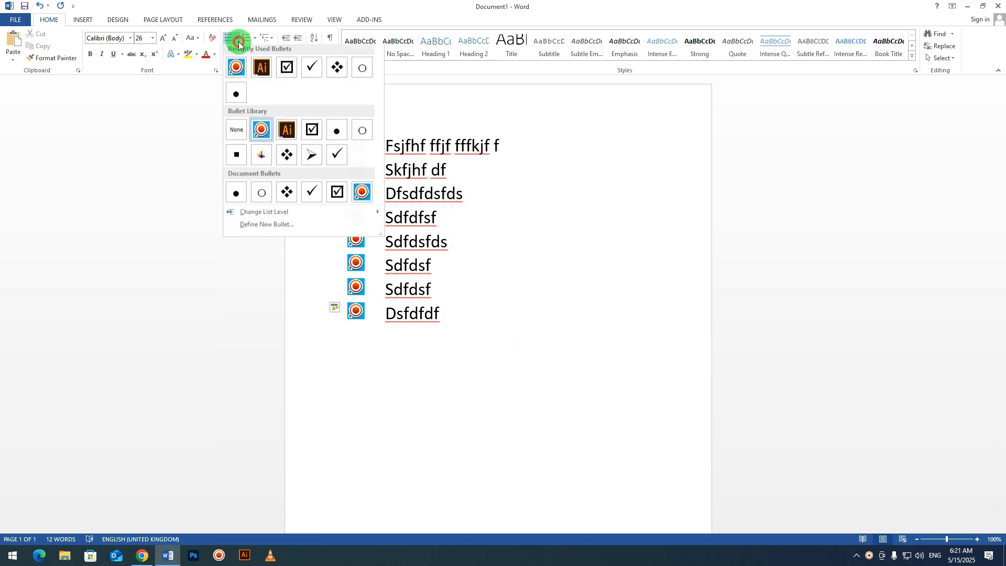
pyautogui.click(267, 227)
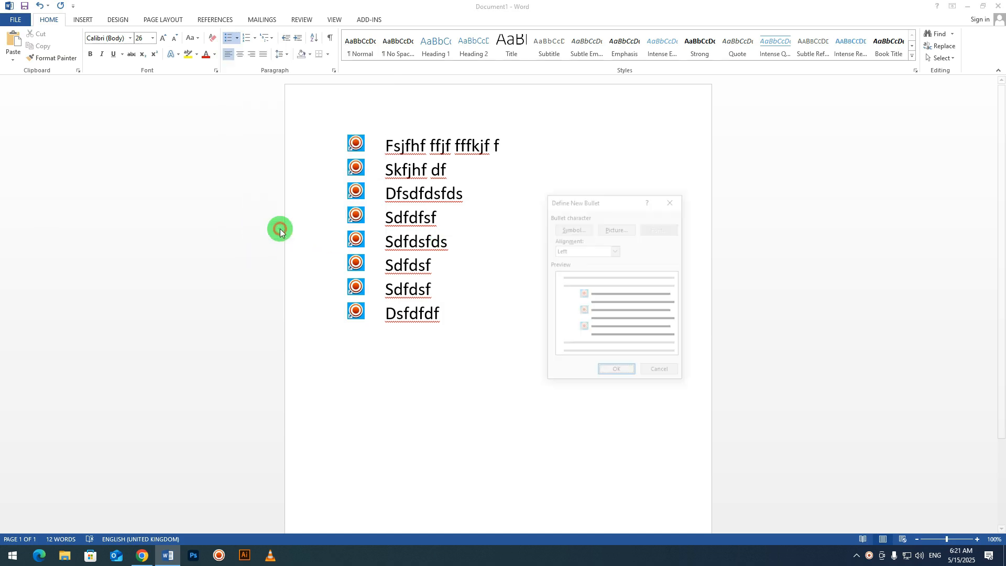
pyautogui.click(611, 229)
pyautogui.click(674, 180)
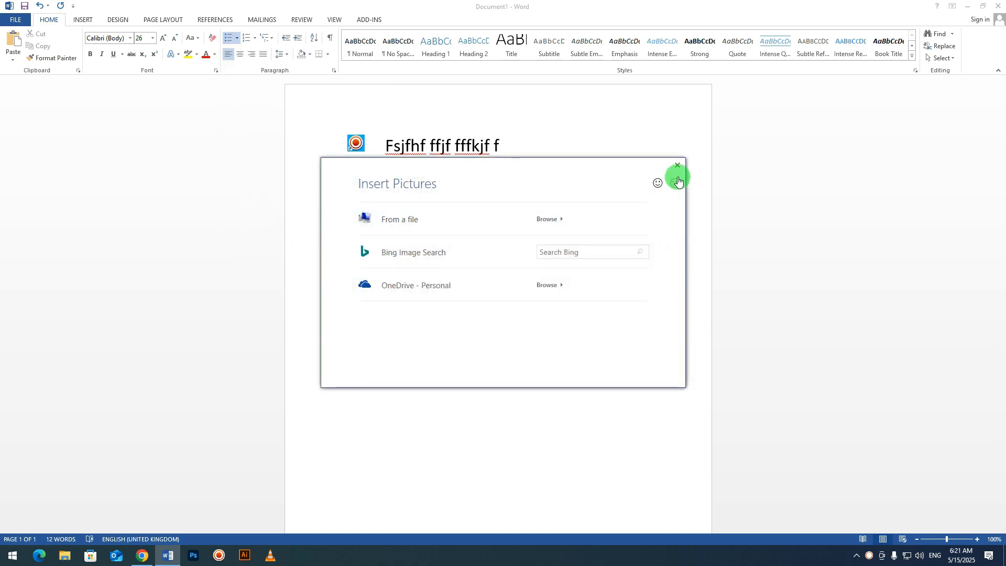
pyautogui.click(567, 230)
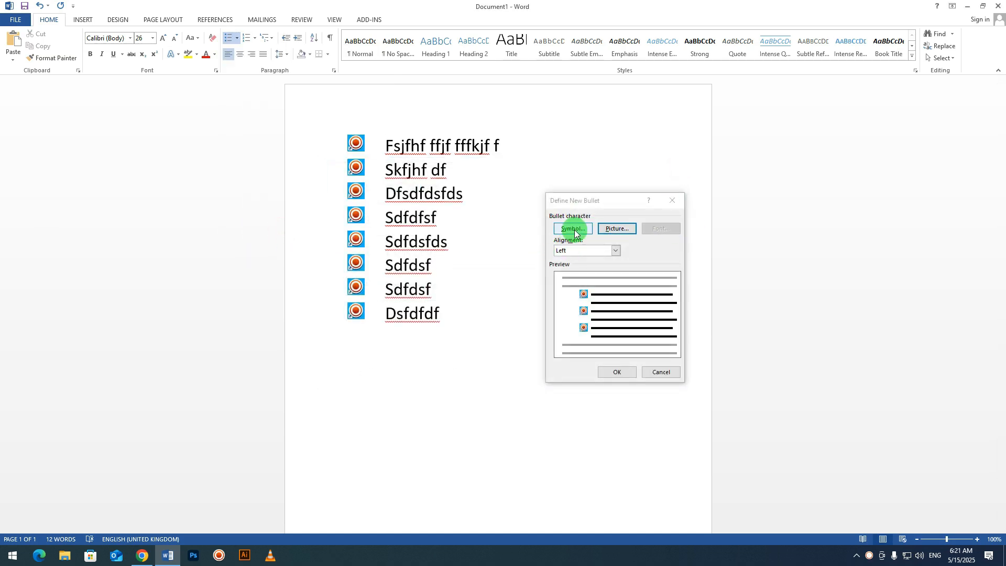
pyautogui.click(460, 235)
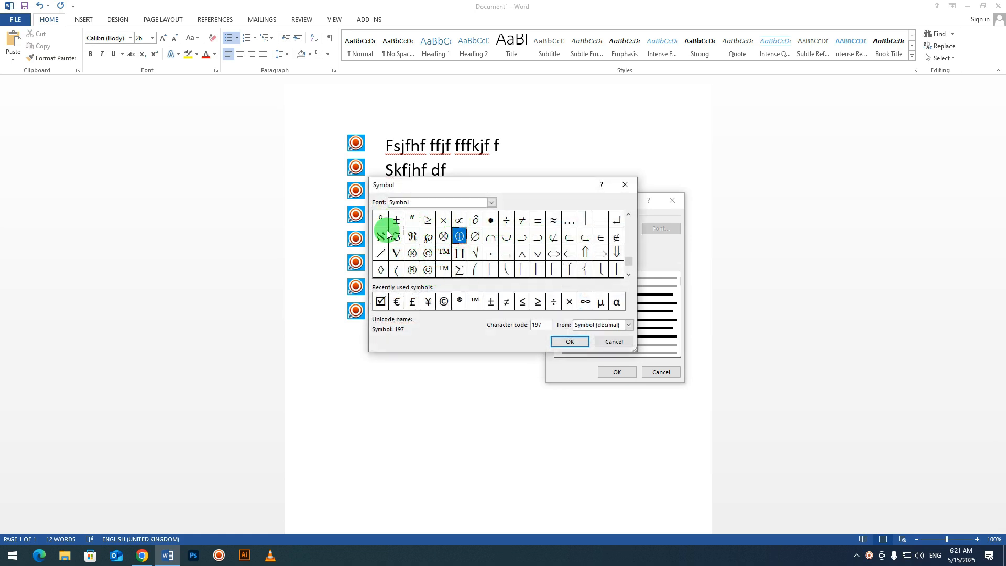
pyautogui.click(569, 342)
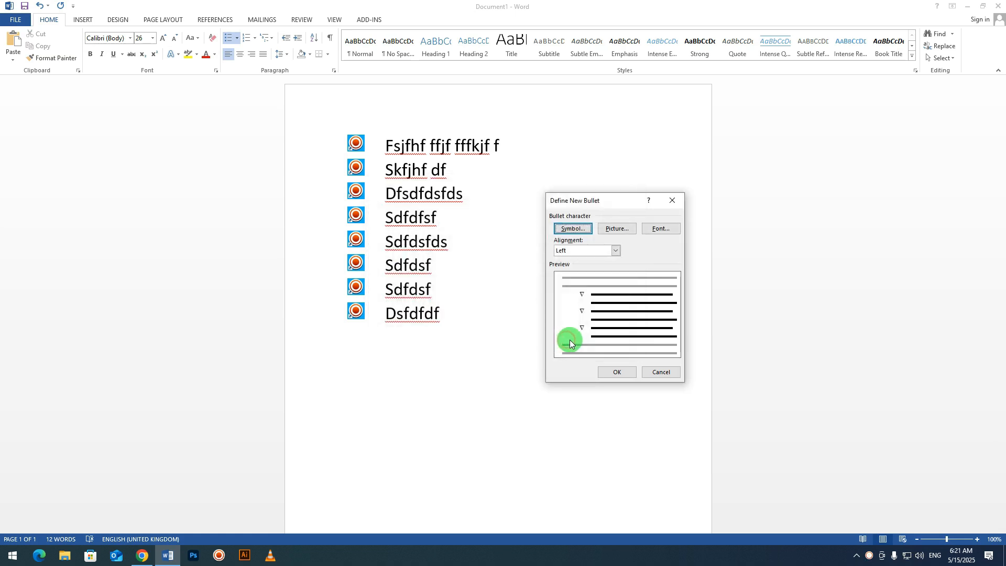
pyautogui.click(611, 372)
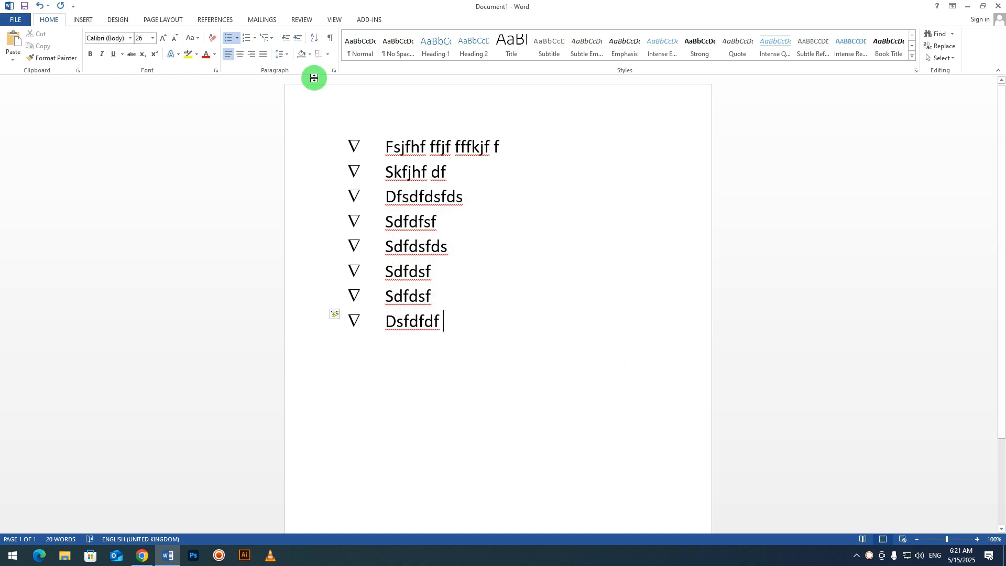
# Examine the font choices for the list's bullet character in the new bullet definition, without changing the font.
pyautogui.click(239, 39)
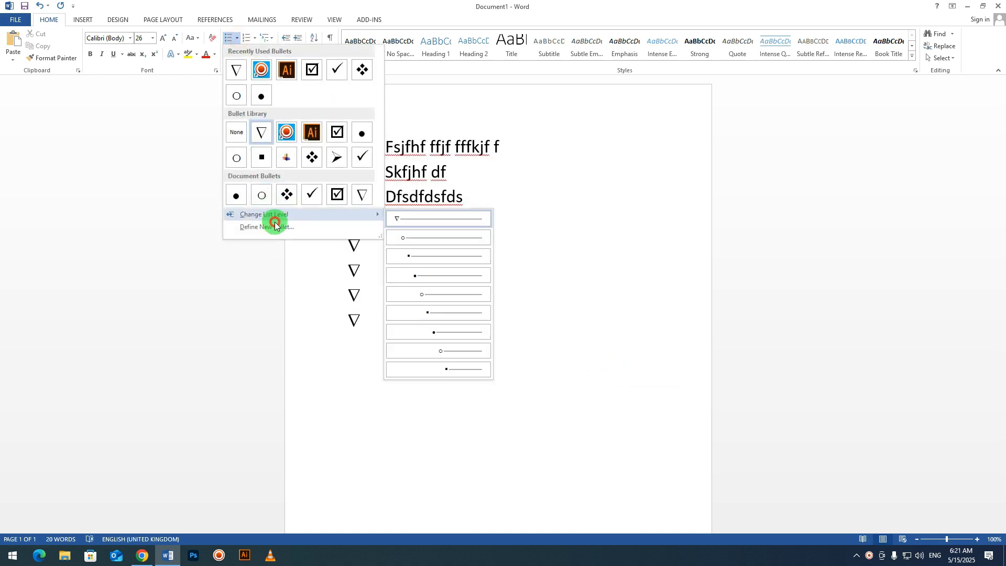
pyautogui.click(272, 223)
pyautogui.click(671, 229)
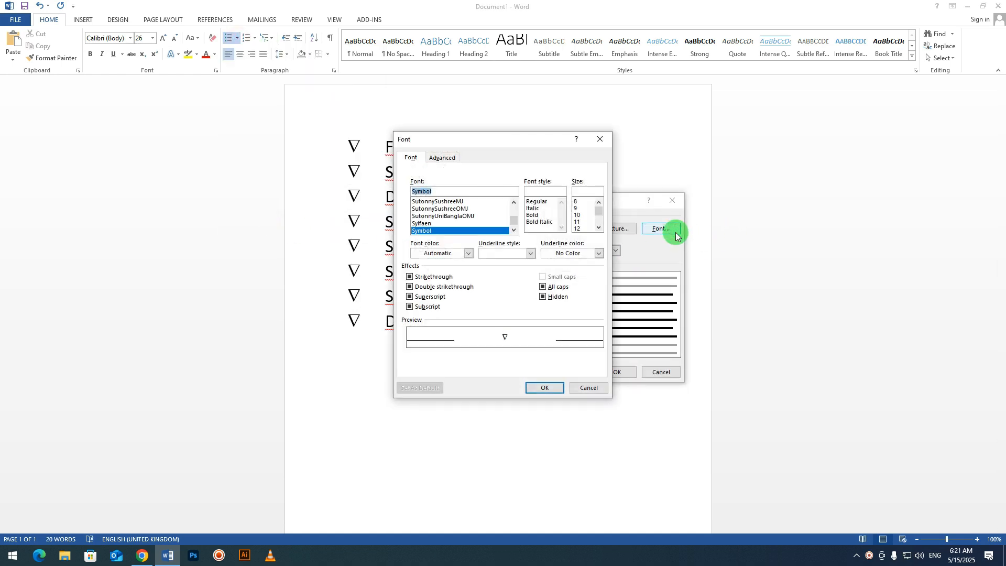
pyautogui.scroll(-2, 485, 207)
pyautogui.scroll(-2, 488, 210)
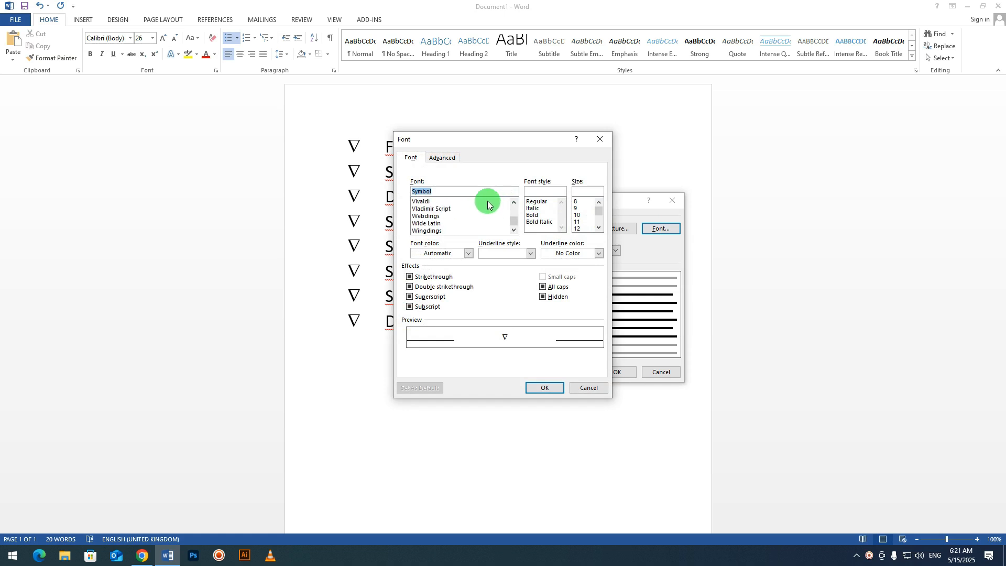
pyautogui.click(601, 140)
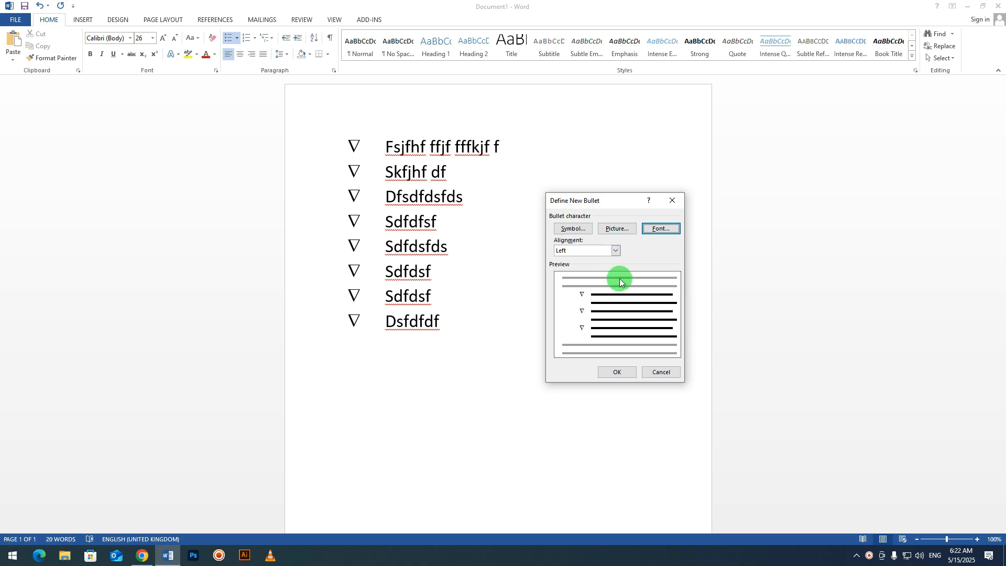
# Try a Centered alignment for the ∇ bullet and check the available bullet styles.
pyautogui.click(616, 250)
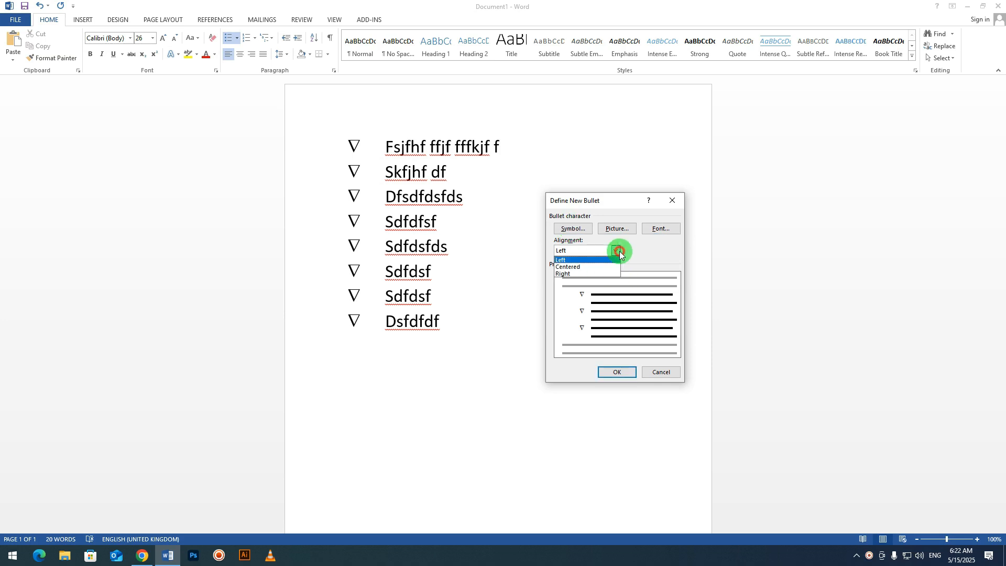
pyautogui.click(572, 267)
pyautogui.click(625, 373)
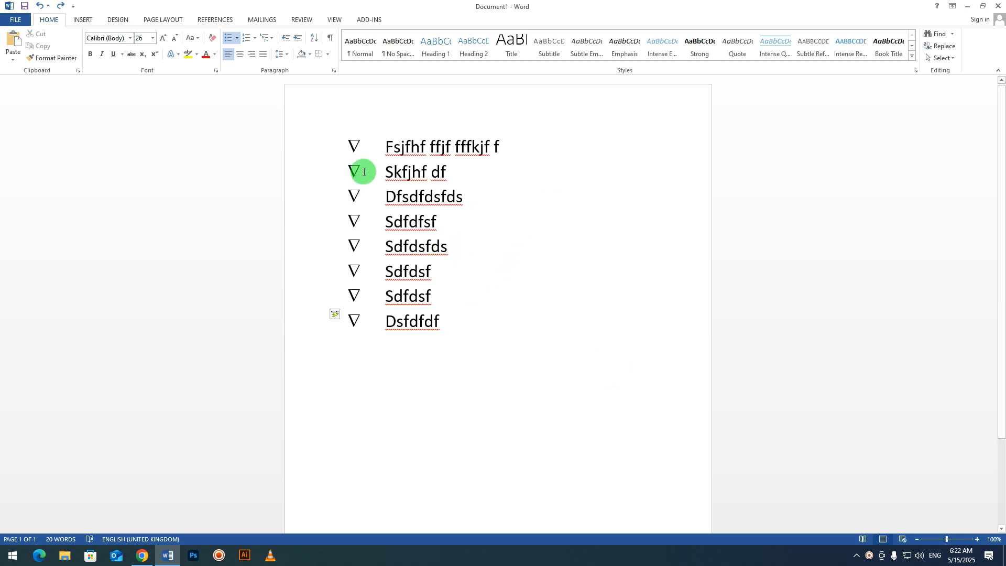
pyautogui.click(237, 38)
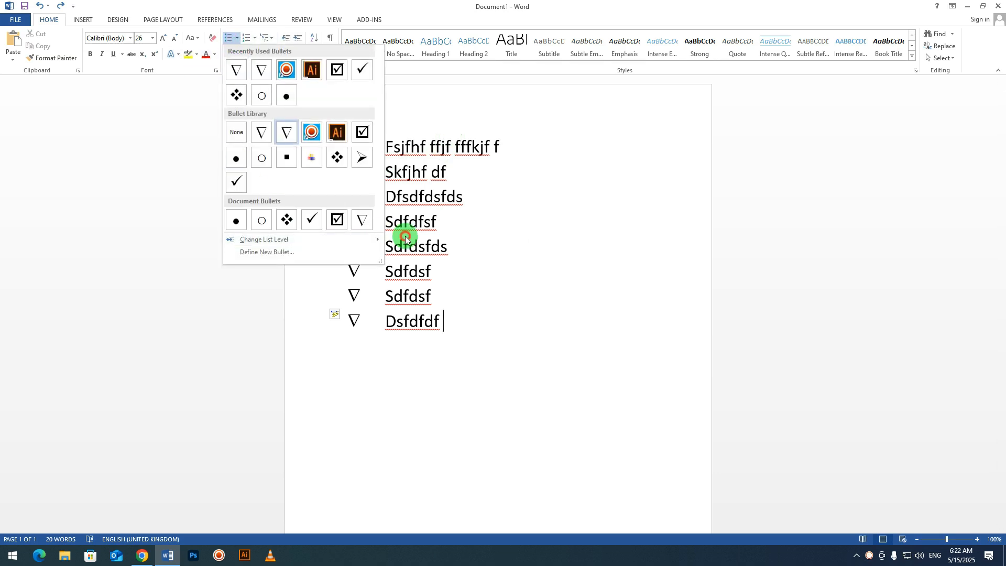
pyautogui.click(419, 246)
# Try ending the bulleted list below the Dsfdfdf item by leaving an empty bullet, then return to that item's end.
pyautogui.press('Return')
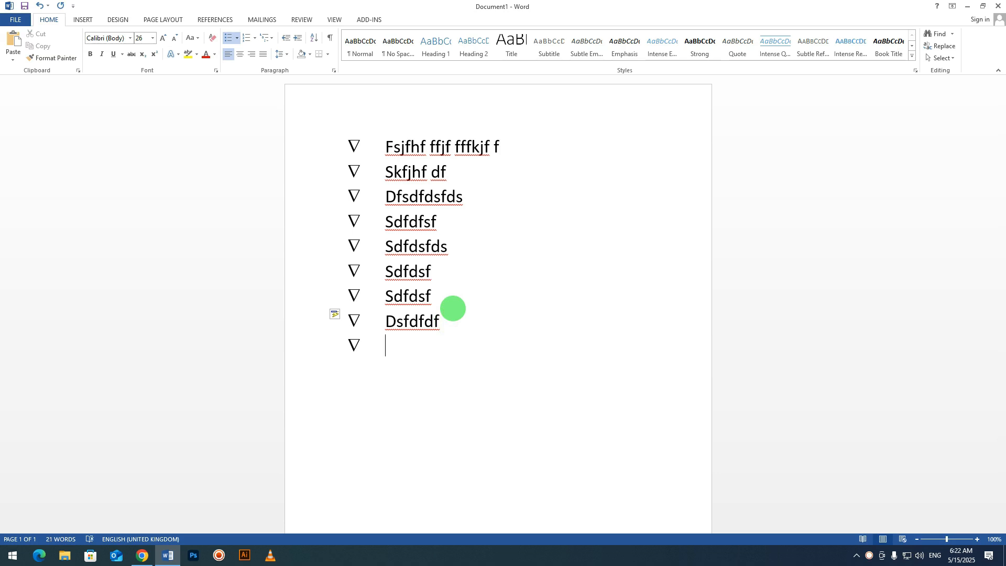
pyautogui.press('Return')
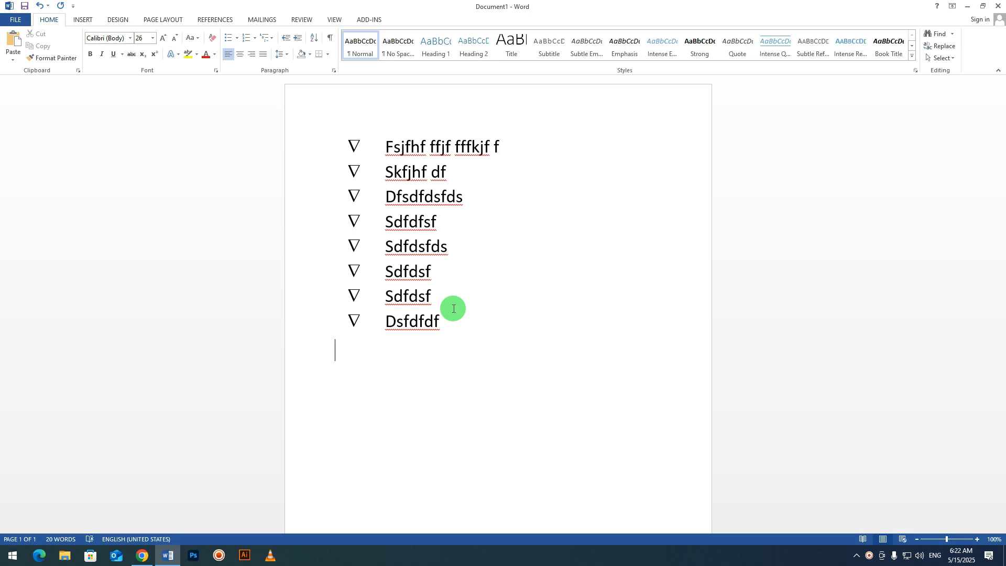
pyautogui.click(454, 318)
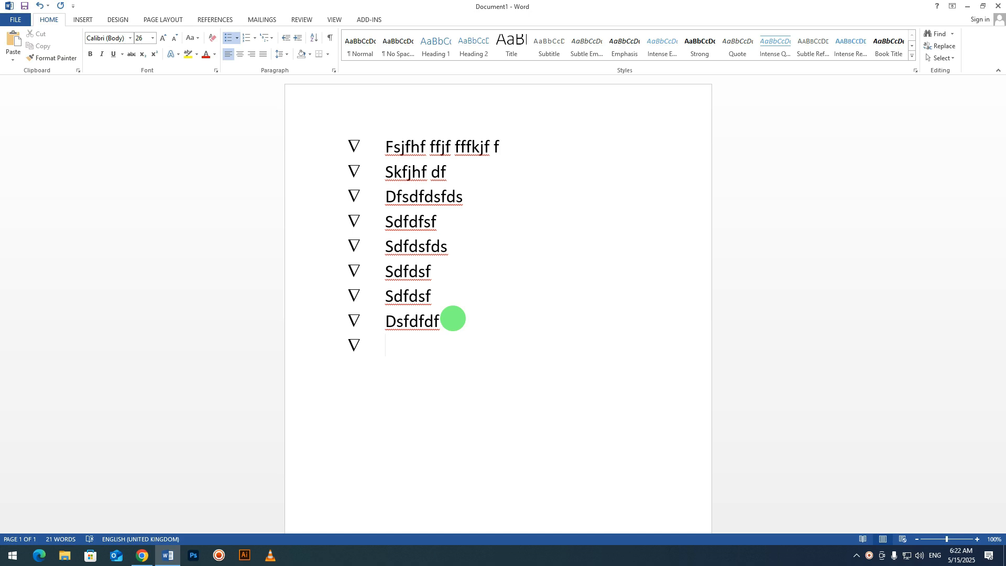
pyautogui.press('Return')
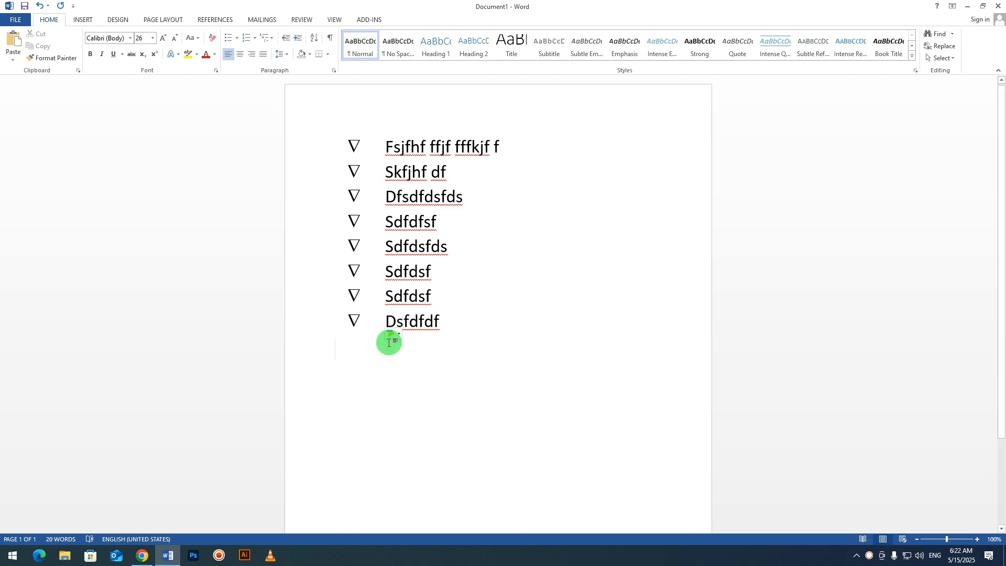
pyautogui.click(445, 321)
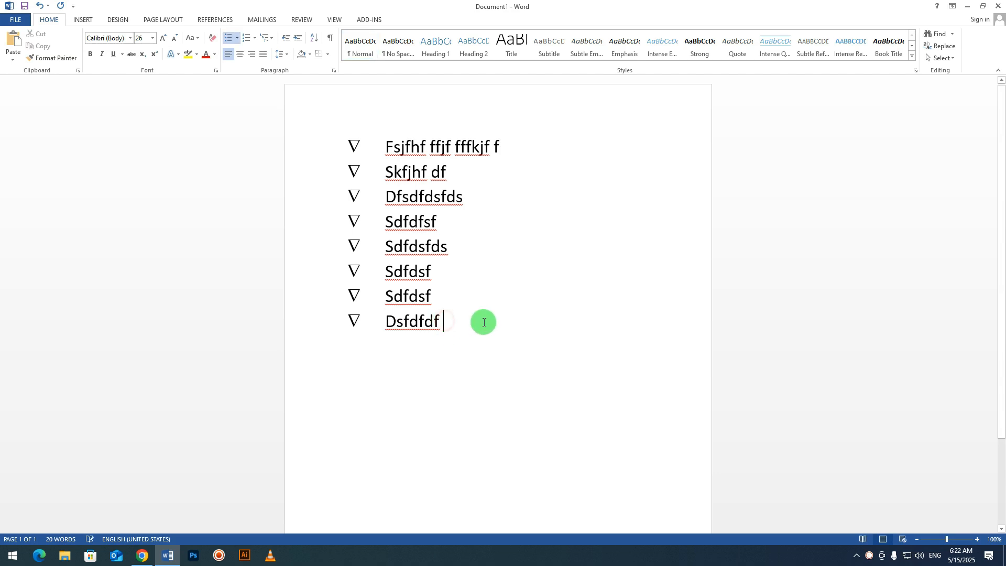
# Add four more bulleted items after Dsfdfdf: Bghfh, Ghgh, Gh and gh.
pyautogui.press('Return')
pyautogui.write('bghfh')
pyautogui.press('Return')
pyautogui.write('ghgh')
pyautogui.press('Return')
pyautogui.write('gh')
pyautogui.press('Return')
pyautogui.write('gh')
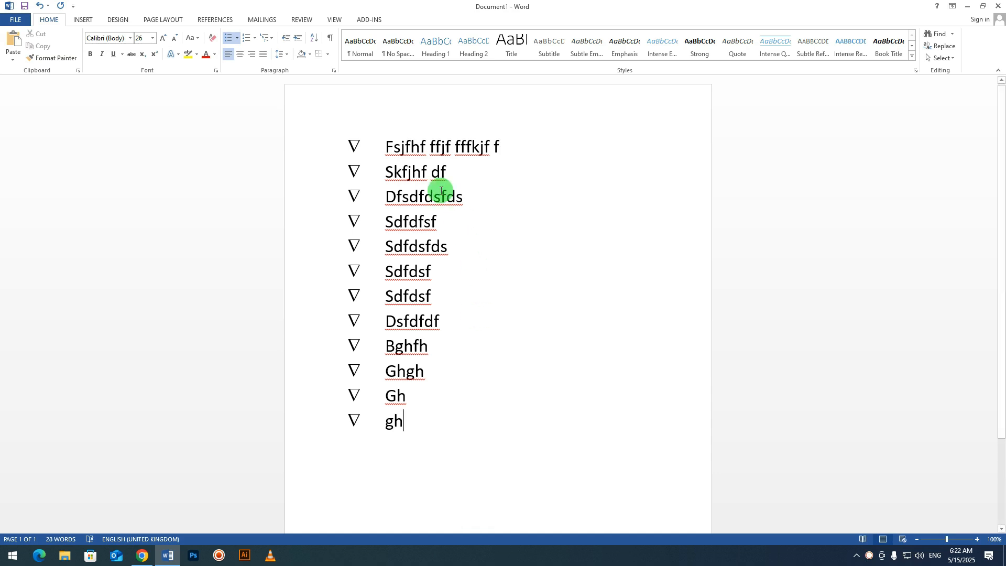
# Change all the list's ∇ bullets to the solid round bullet from the bullet library.
pyautogui.click(354, 140)
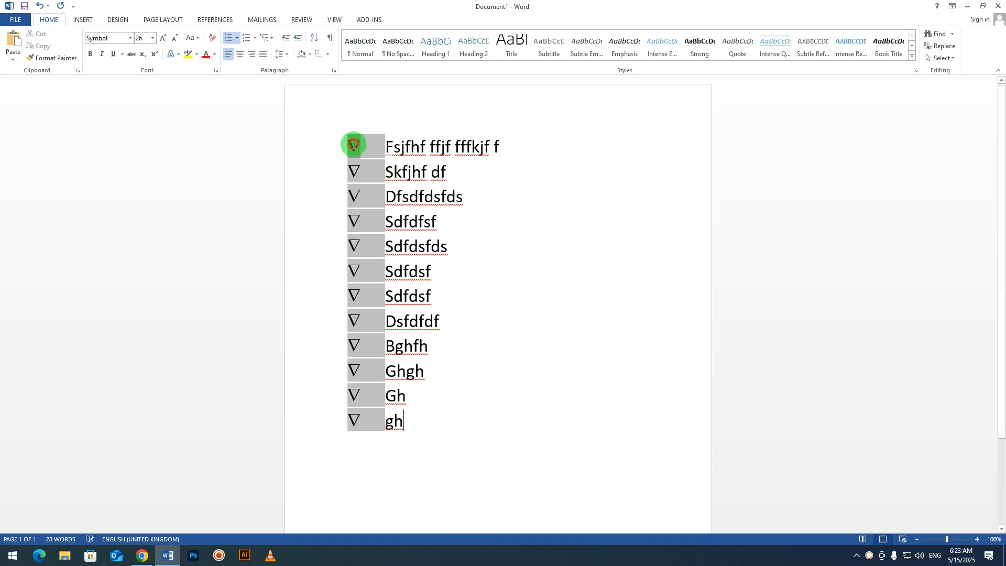
pyautogui.click(238, 39)
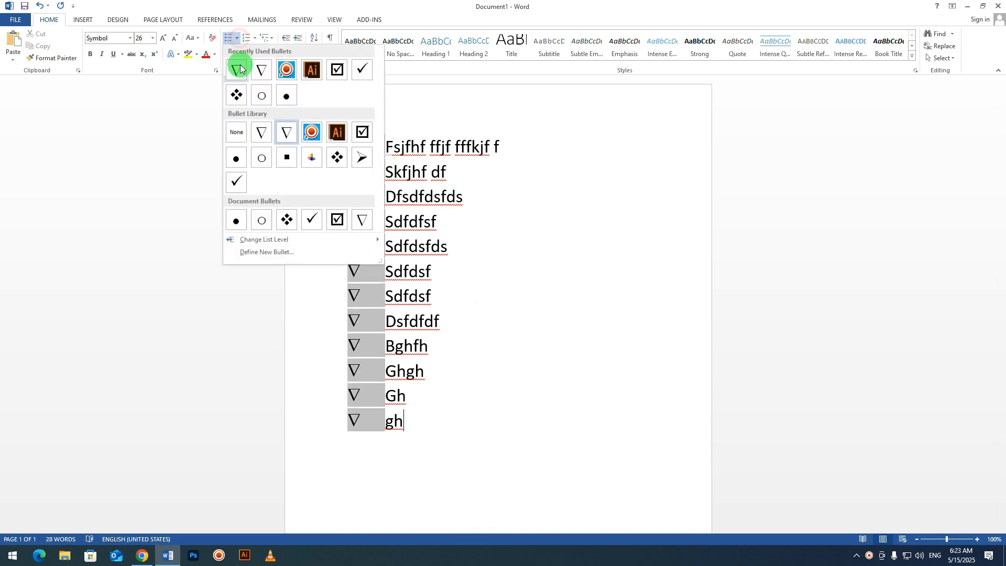
pyautogui.click(240, 158)
pyautogui.click(519, 240)
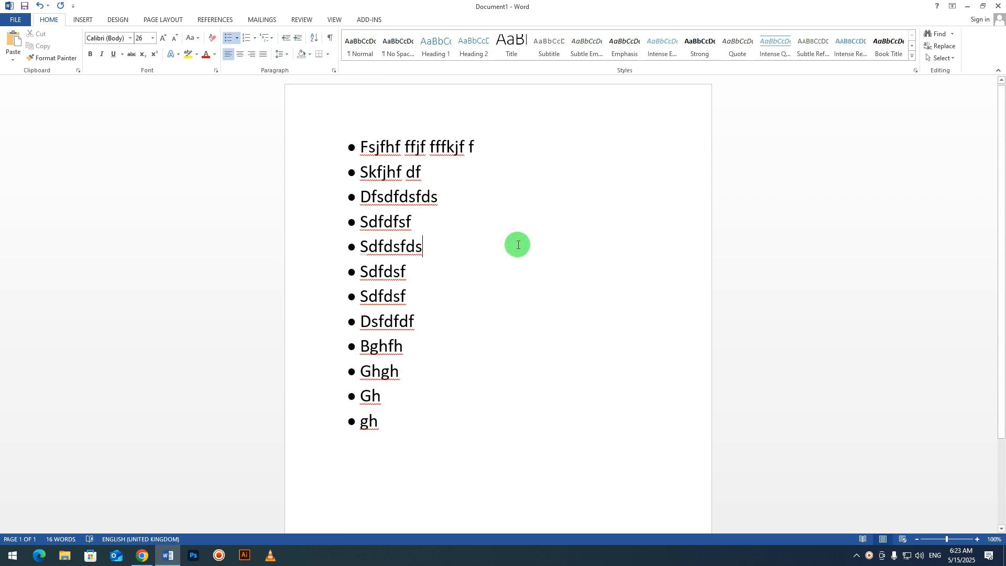
# Remove the round bullets from all the list lines, from Fsjfhf to gh.
pyautogui.moveTo(416, 427); pyautogui.dragTo(314, 93)
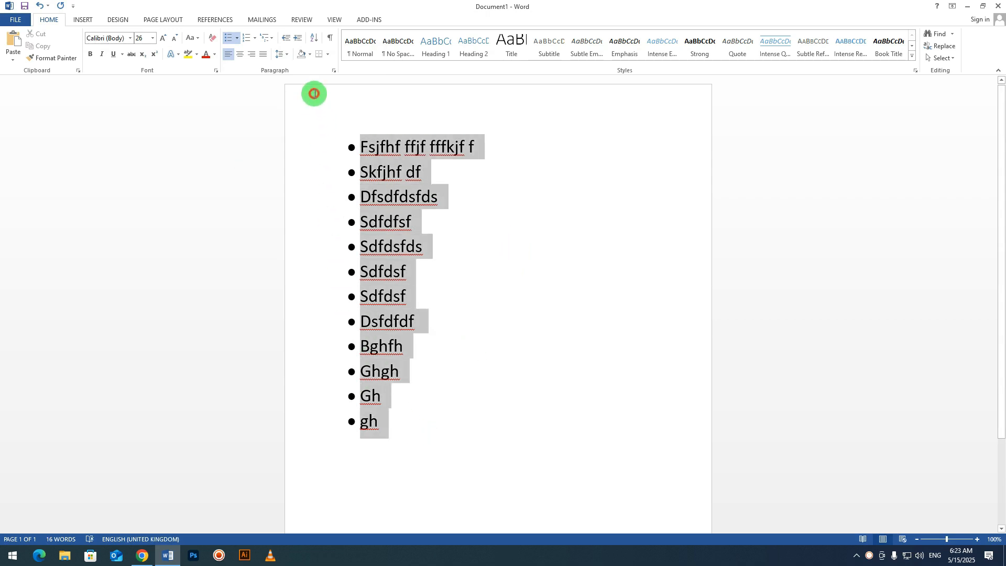
pyautogui.click(229, 37)
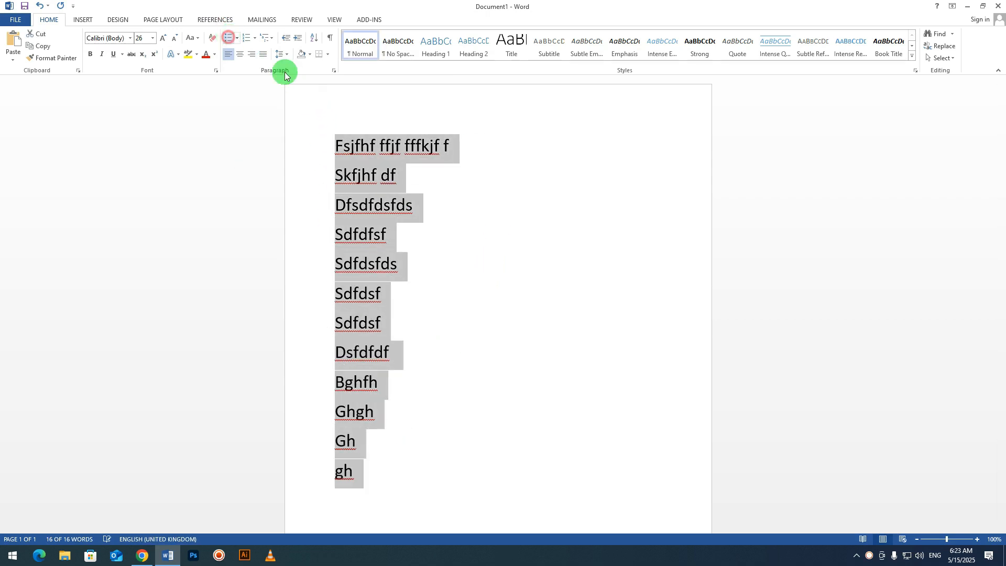
pyautogui.click(580, 257)
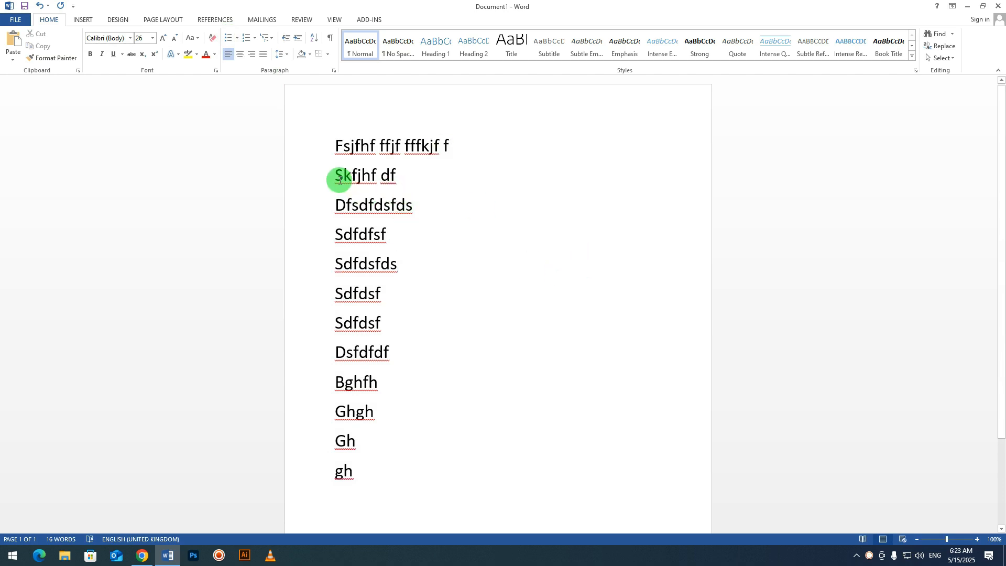
# Reapply the solid round bullets to all the plain lines and undo it.
pyautogui.moveTo(312, 479); pyautogui.dragTo(296, 113)
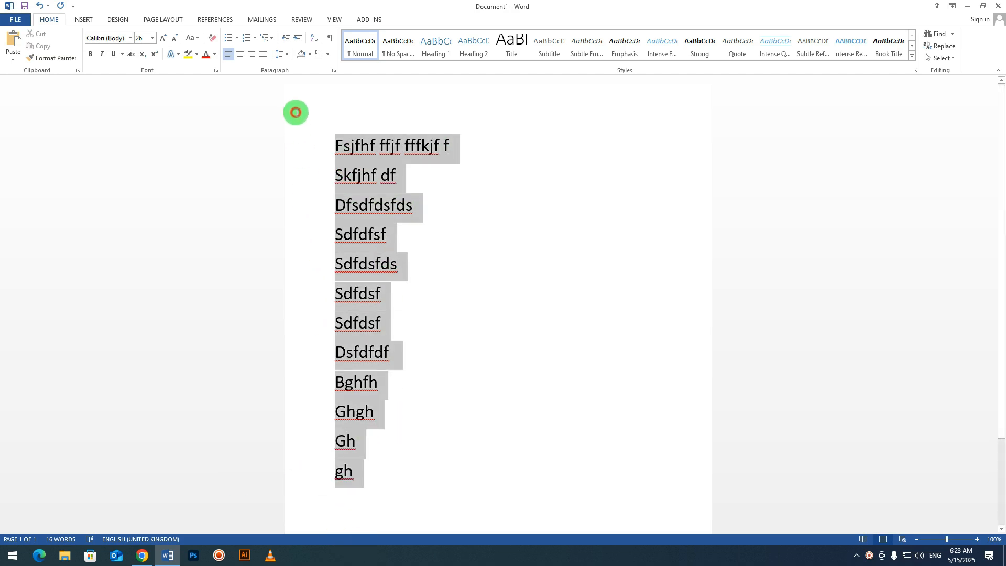
pyautogui.click(228, 38)
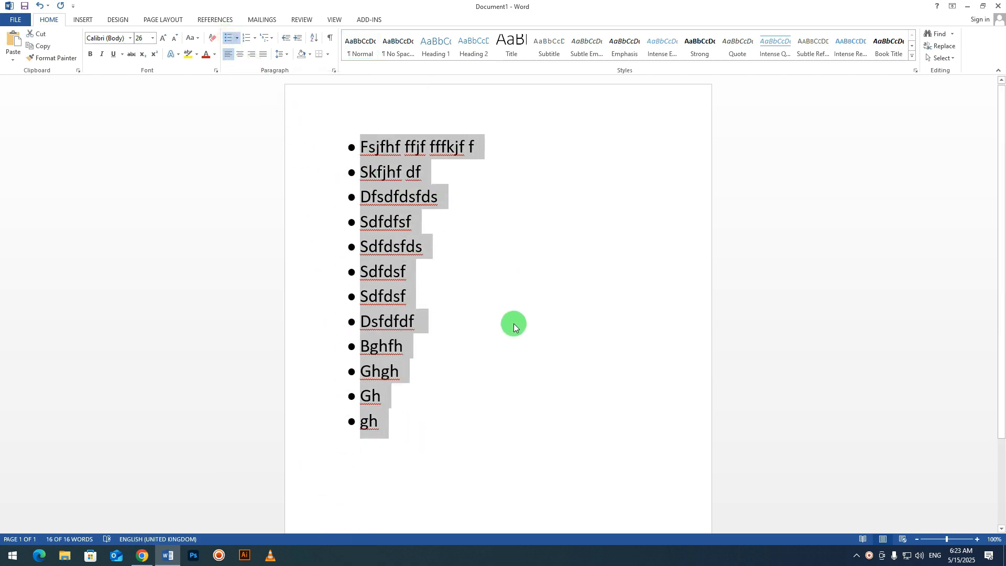
pyautogui.hotkey('ctrl', 'z')
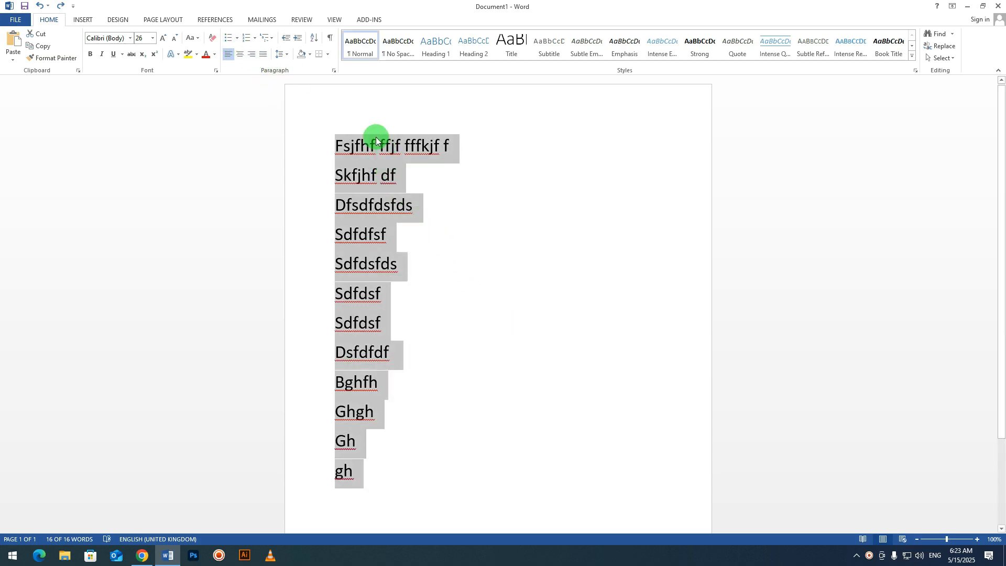
# Turn all the lines into a numbered list with the default 1. 2. 3. format.
pyautogui.moveTo(398, 469); pyautogui.dragTo(285, 80)
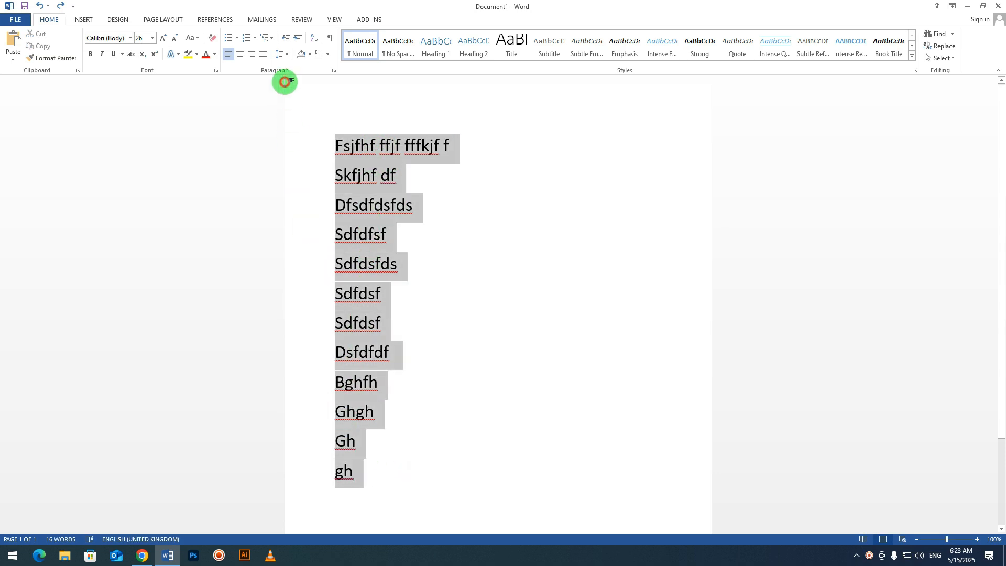
pyautogui.click(248, 42)
pyautogui.click(530, 275)
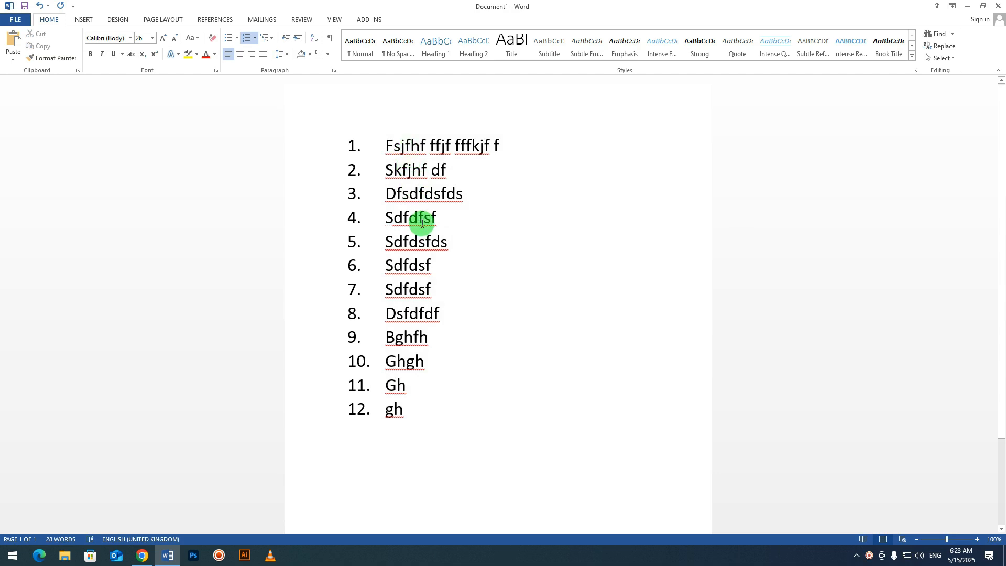
# Remove the 1. 2. 3. numbering from the whole list.
pyautogui.click(391, 441)
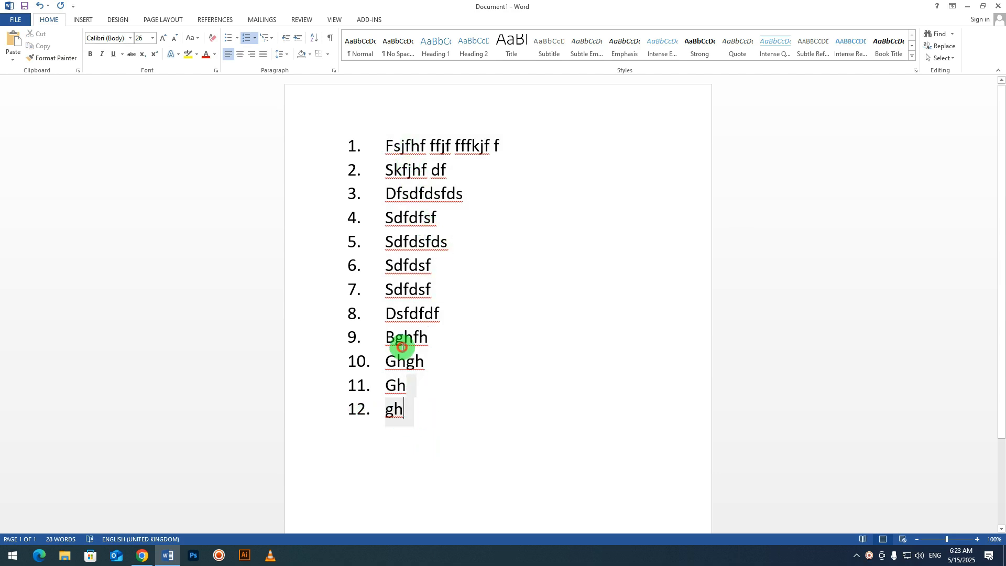
pyautogui.keyDown('shift'); pyautogui.click(386, 91); pyautogui.keyUp('shift')
pyautogui.click(247, 38)
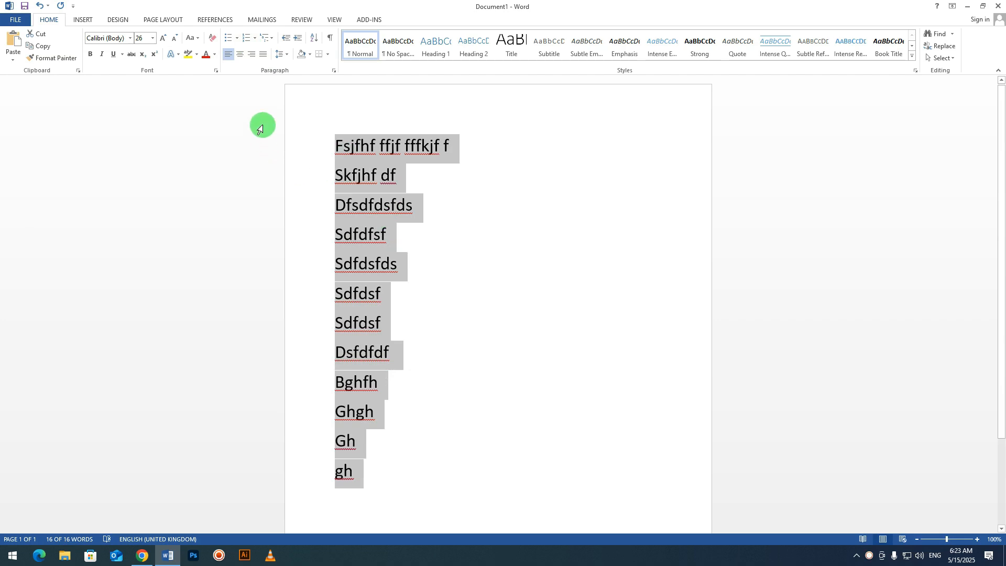
# Apply the lowercase a. b. c. format from the numbering library to all the lines.
pyautogui.click(255, 41)
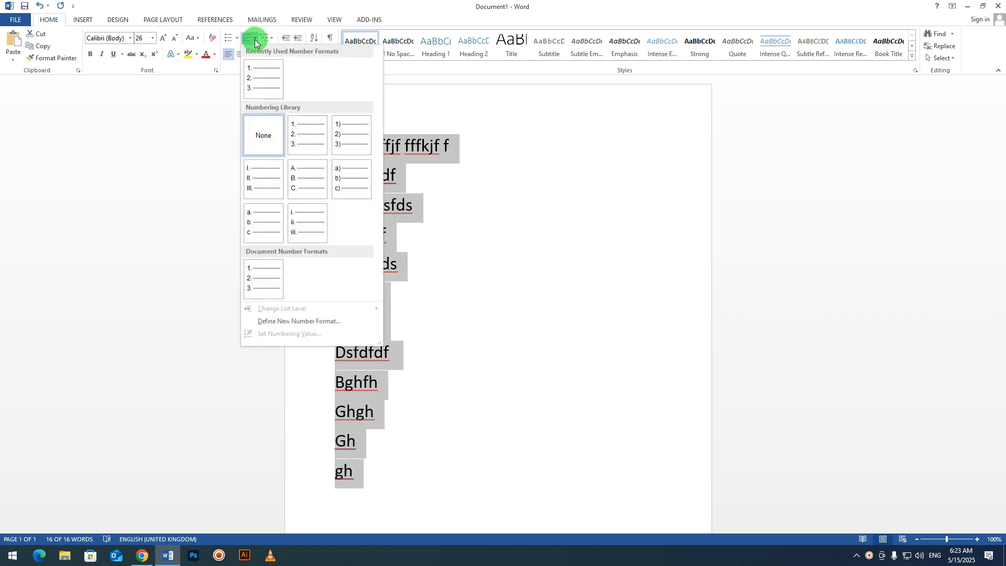
pyautogui.click(305, 135)
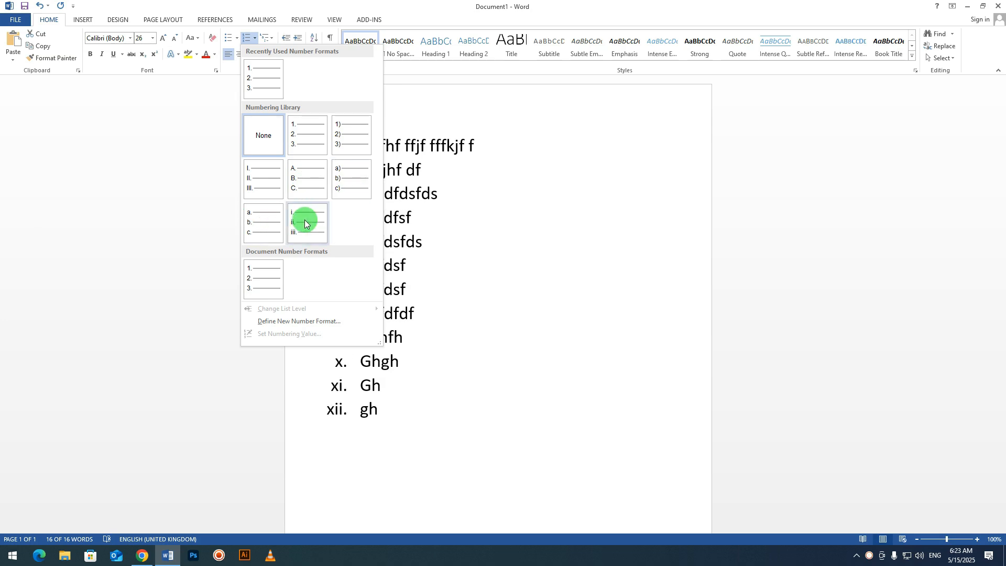
pyautogui.click(267, 231)
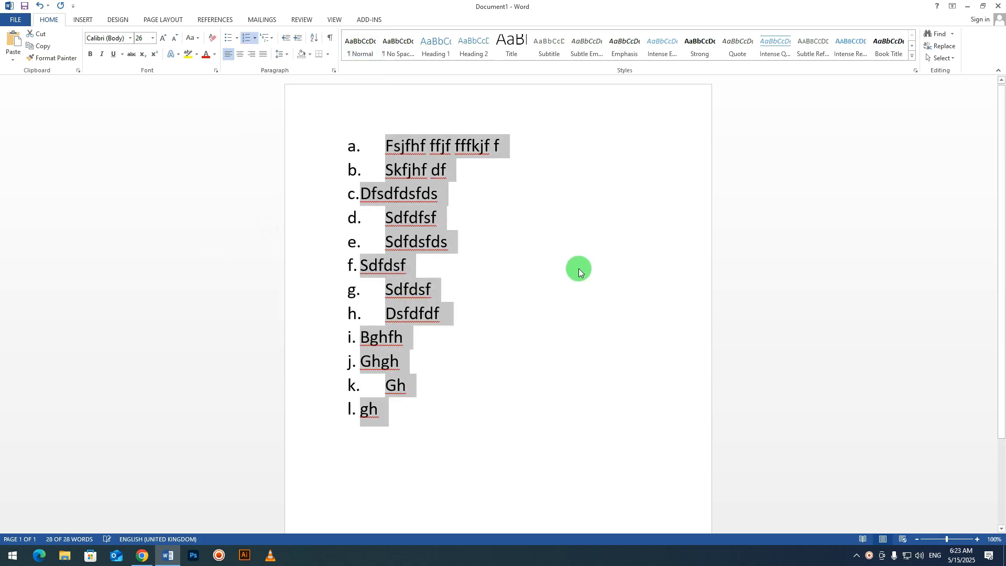
pyautogui.click(579, 269)
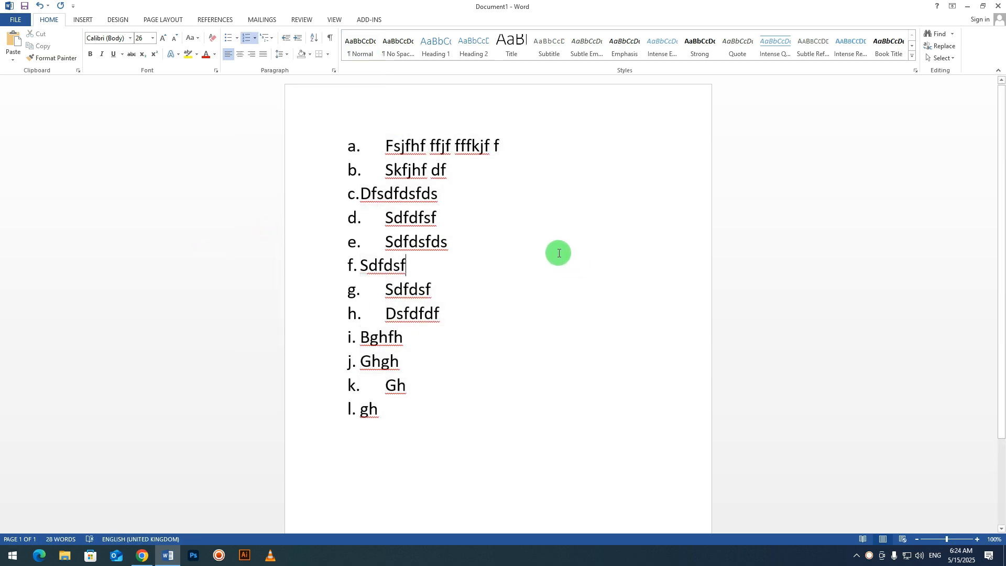
# Return all the lettered lines to plain Normal text.
pyautogui.hotkey('ctrl', 'a')
pyautogui.hotkey('ctrl', 'shift', 'n')
pyautogui.click(404, 382)
# Apply the 1) 2) 3) format from the numbering library to all the lines.
pyautogui.moveTo(379, 473); pyautogui.dragTo(256, 121)
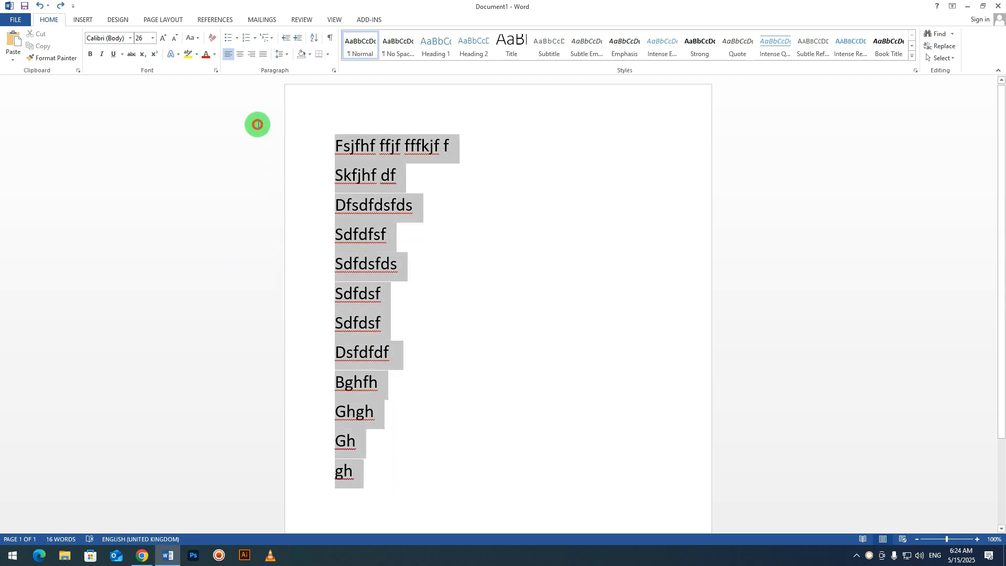
pyautogui.click(255, 39)
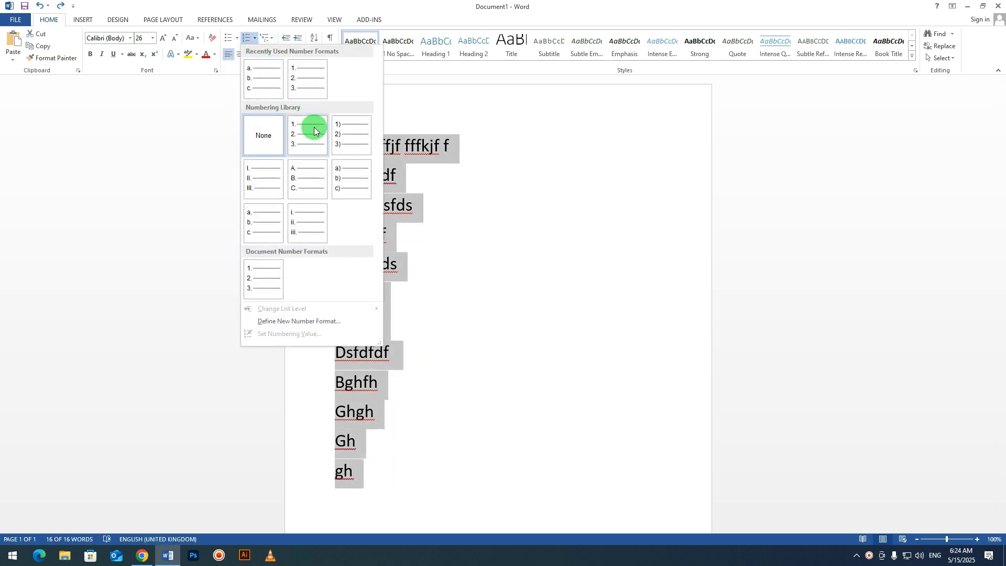
pyautogui.click(352, 135)
pyautogui.click(559, 309)
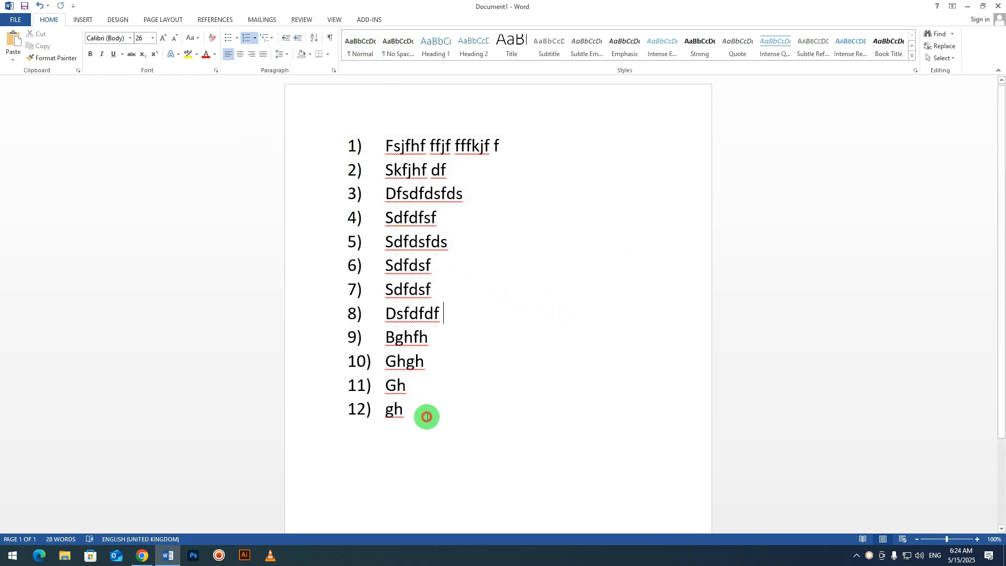
# Remove the 1) 2) 3) numbering from all the lines by choosing the None format.
pyautogui.moveTo(434, 428); pyautogui.dragTo(300, 131)
pyautogui.click(255, 37)
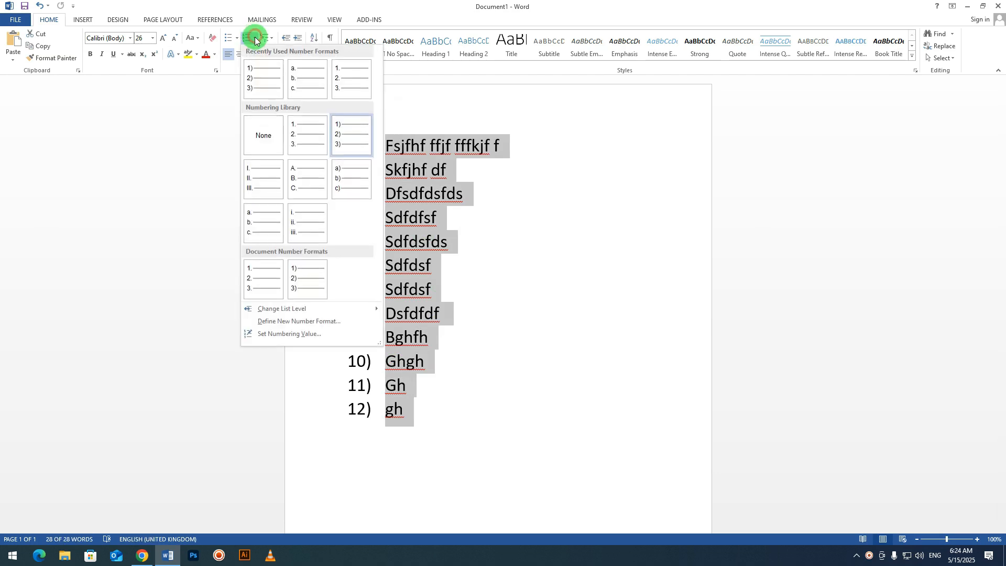
pyautogui.click(271, 137)
pyautogui.click(470, 259)
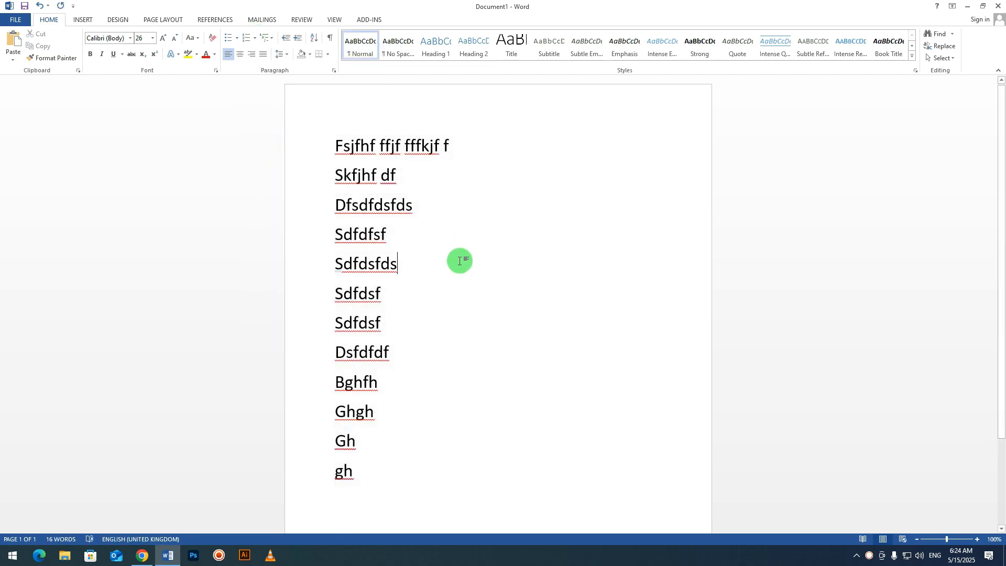
# Clear the document and start an automatic 1. list with the items Fuighfgfd, Dfgfdgd, Fdgfgfd and Fdgfdgf.
pyautogui.hotkey('ctrl', 'a')
pyautogui.press('Delete')
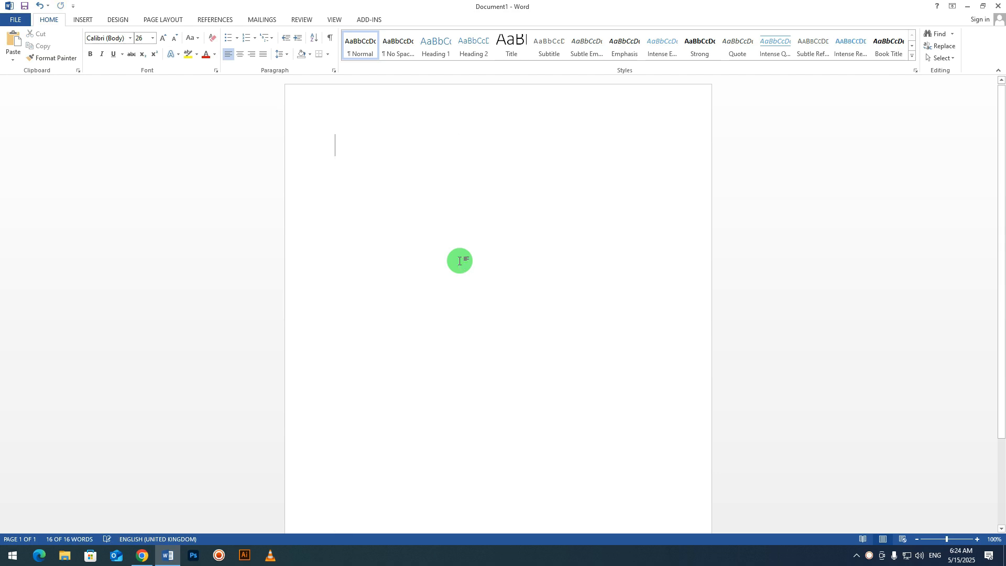
pyautogui.write('1')
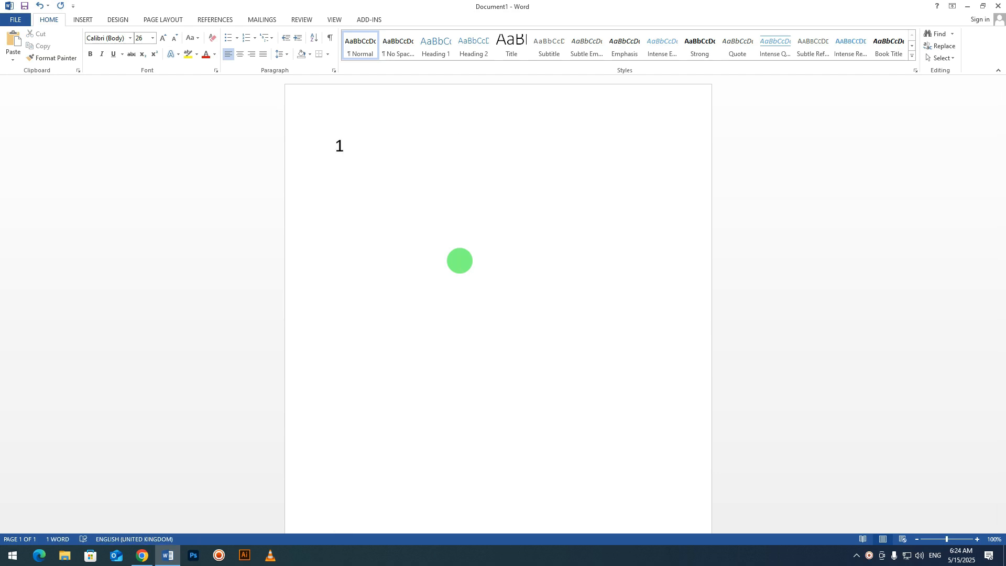
pyautogui.write('. fuighfgfd')
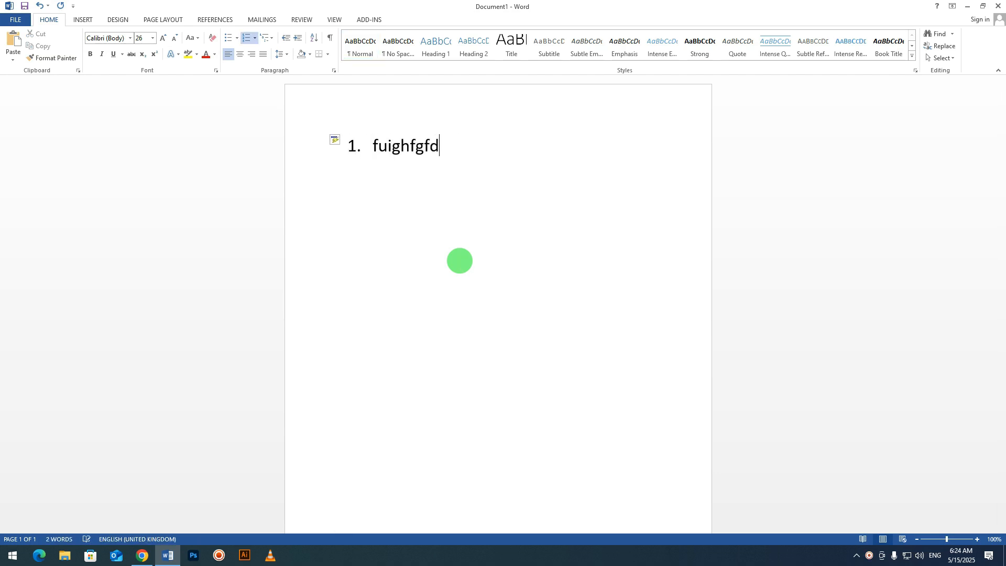
pyautogui.press('Return')
pyautogui.write('dfgfdgd')
pyautogui.press('Return')
pyautogui.write('fdgfgfd')
pyautogui.press('Return')
pyautogui.write('fdgfdgf')
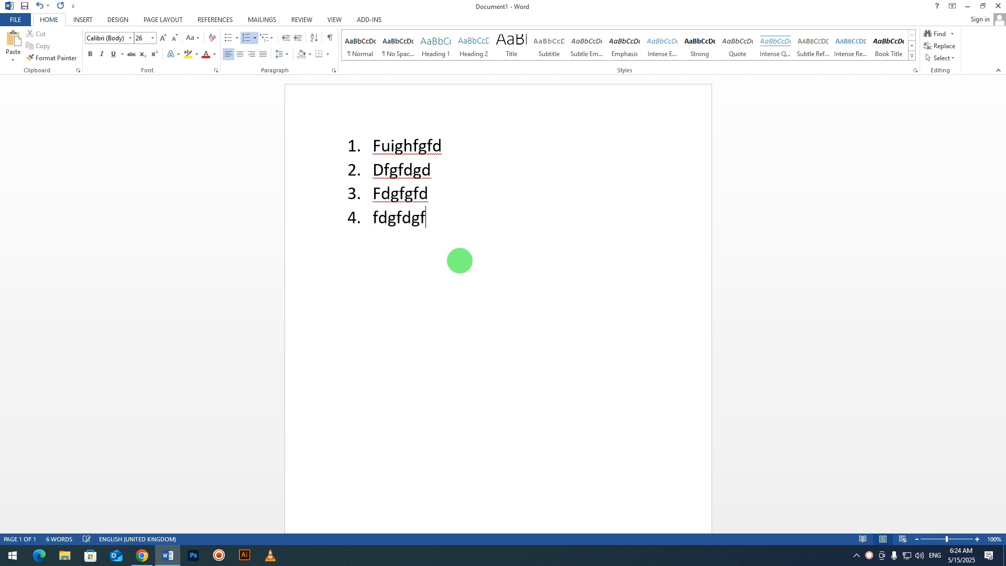
# Extend the numbered list with the items Gfg, Fdgf, Dfgf, Fgfdg and Dfgf.
pyautogui.press('Return')
pyautogui.write('gfg')
pyautogui.press('Return')
pyautogui.write('fdgf')
pyautogui.press('Return')
pyautogui.write('dfgf')
pyautogui.press('Return')
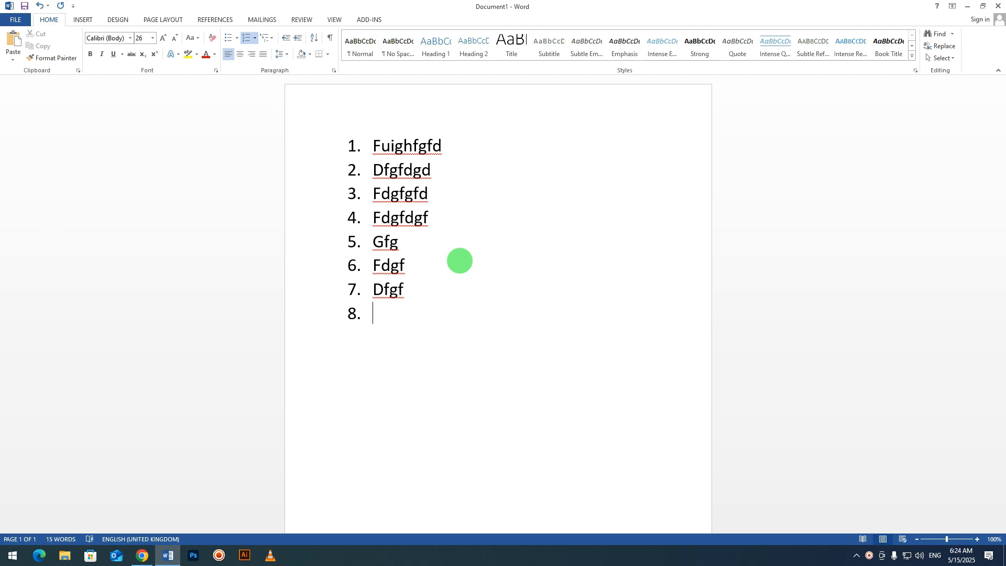
pyautogui.write('fgfdg')
pyautogui.press('Return')
pyautogui.write('dfgf')
pyautogui.press('Return')
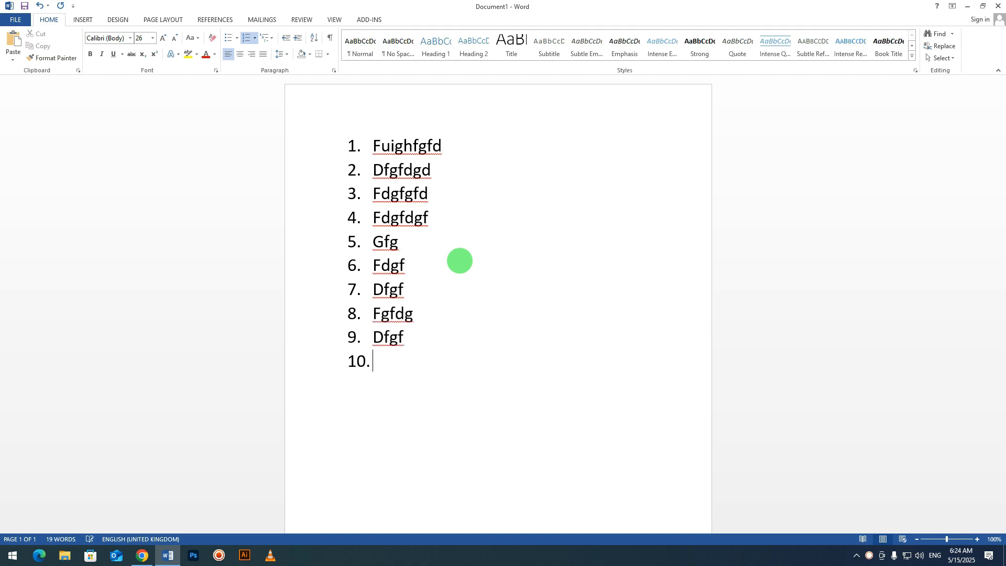
# Replace the whole list with an automatic 1) list containing Fggfgfgf, Dfg, Dfg and dfdg.
pyautogui.hotkey('ctrl', 'a')
pyautogui.press('BackSpace')
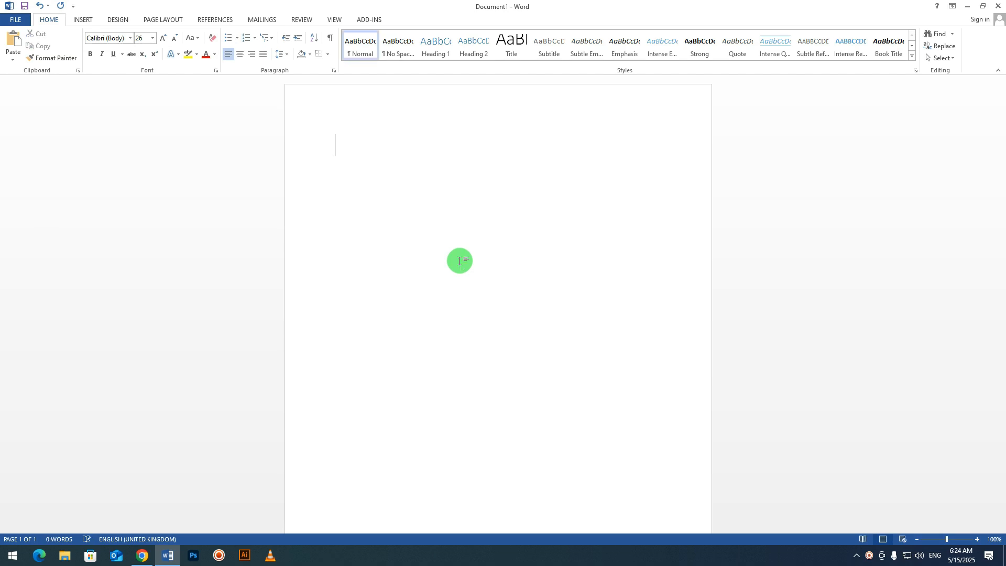
pyautogui.write('1) ')
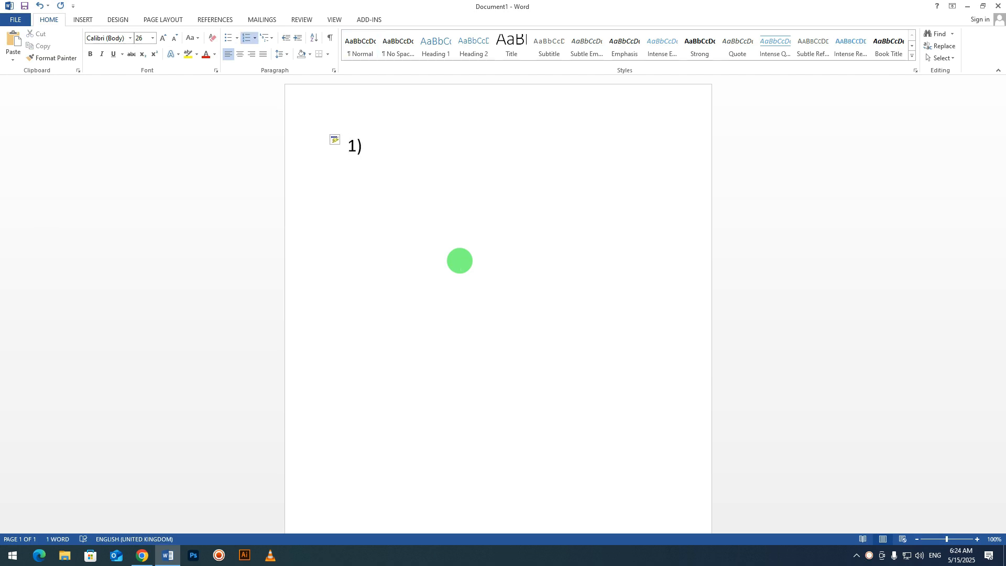
pyautogui.write('fggfgfgf')
pyautogui.press('Return')
pyautogui.write('dfg')
pyautogui.press('Return')
pyautogui.write('dfg')
pyautogui.press('Return')
pyautogui.write('dfdg')
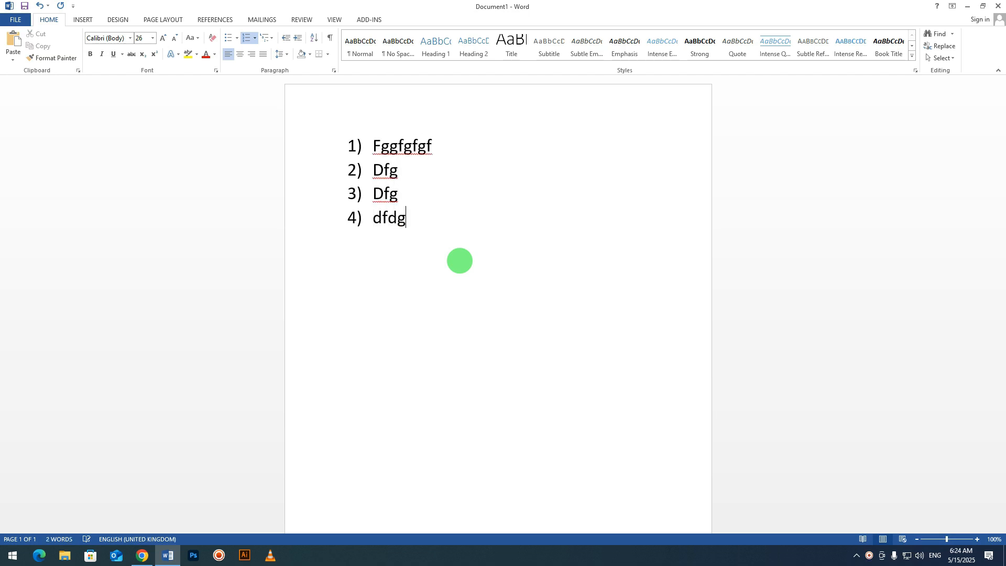
pyautogui.rightClick(869, 555)
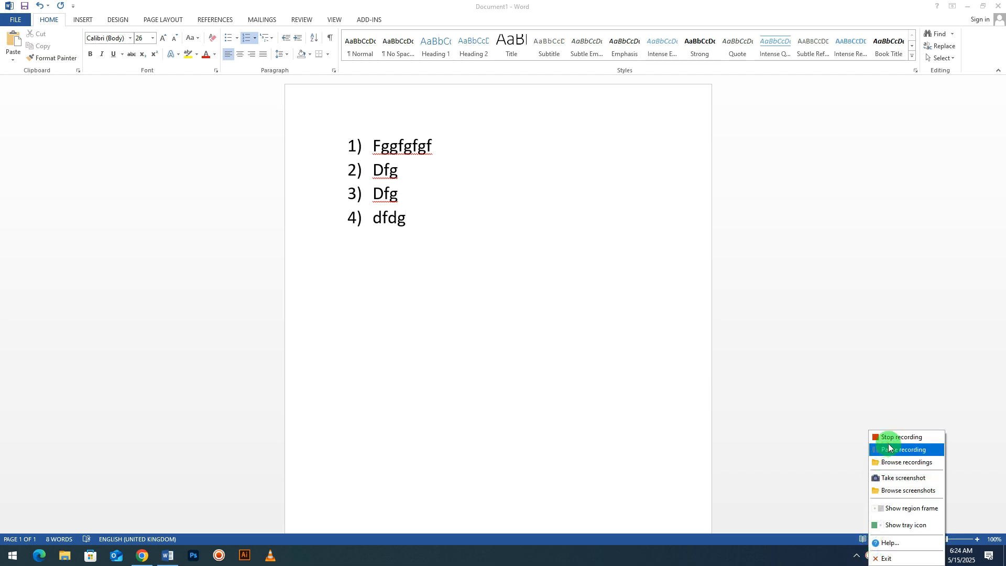
pyautogui.click(891, 450)
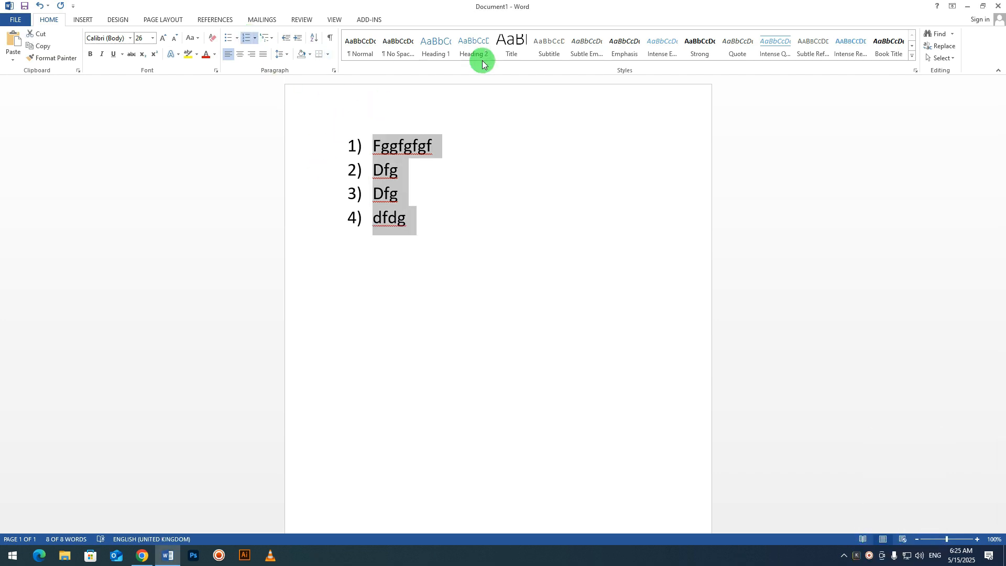
# Replace the 1) list with a new automatic list whose first item starts from a typed A.
pyautogui.press('BackSpace')
pyautogui.press('BackSpace')
pyautogui.press('BackSpace')
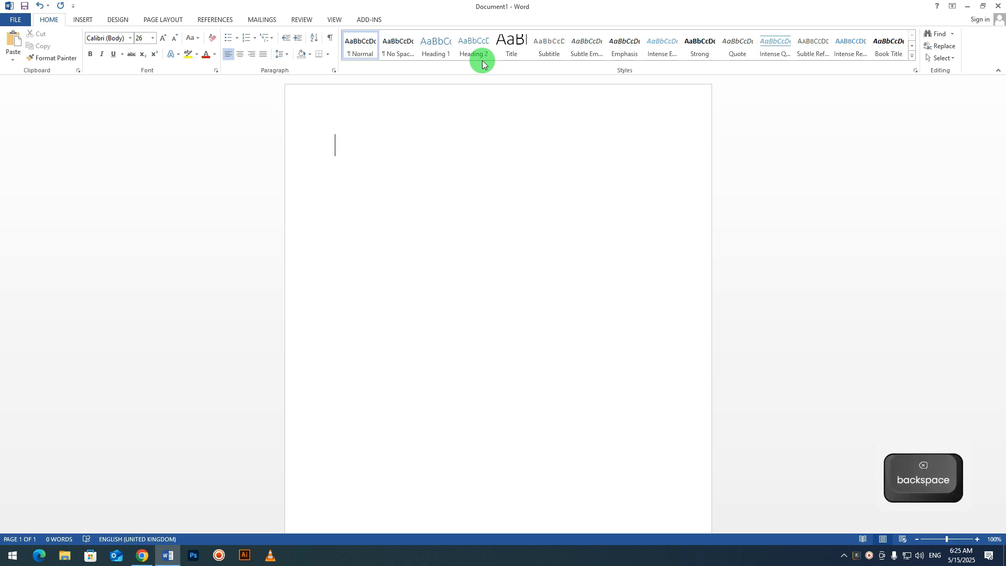
pyautogui.write('1')
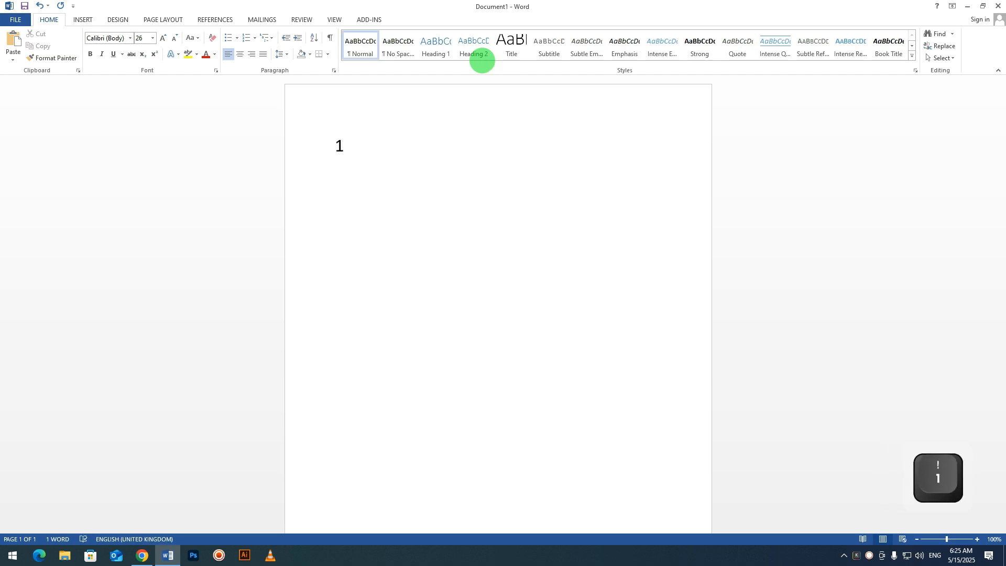
pyautogui.press('BackSpace')
pyautogui.write('A')
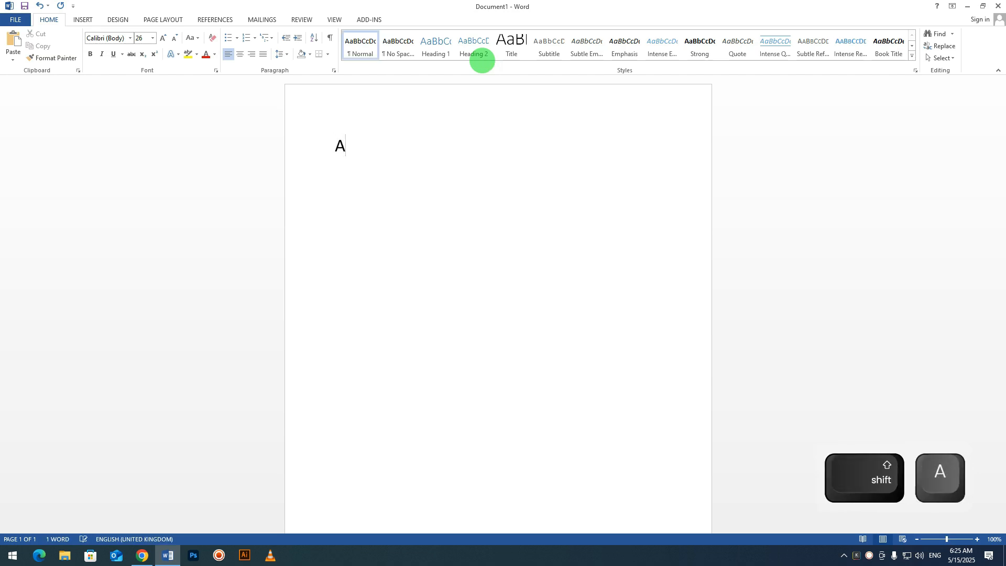
pyautogui.write('.')
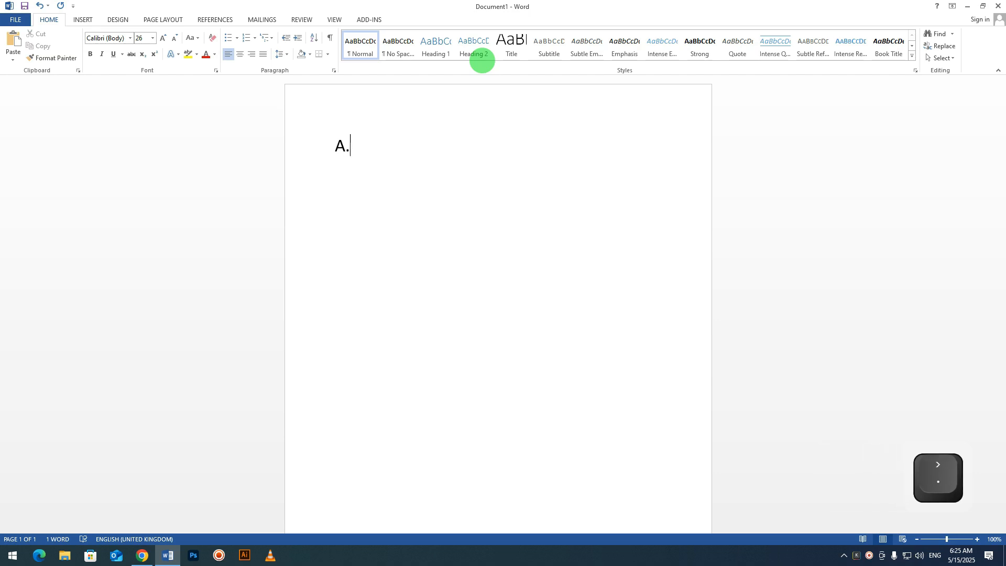
pyautogui.write(' g')
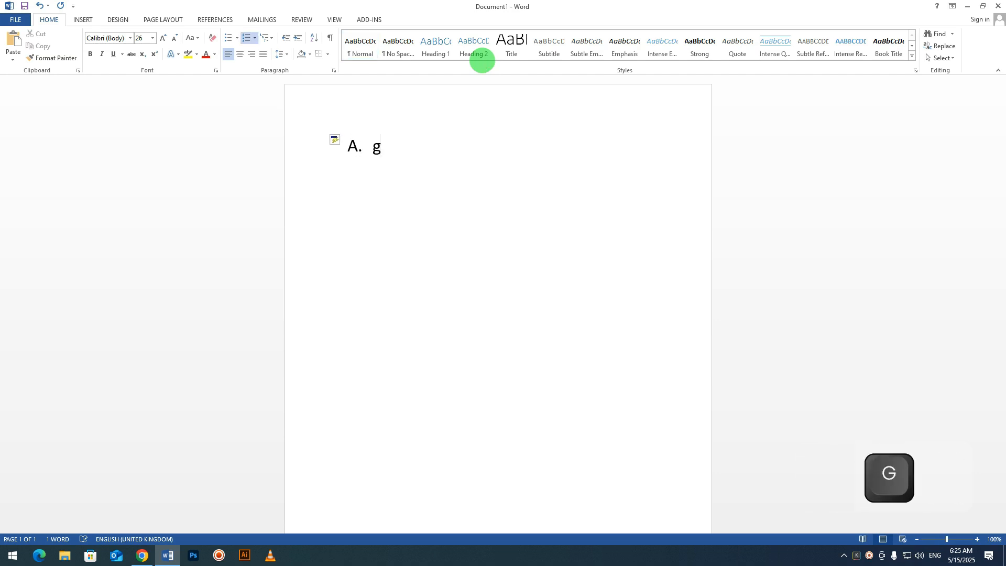
# Complete the uppercase lettered list with the items Ghghf, Fgh, Fghg, Gf and h.
pyautogui.write('hghf')
pyautogui.press('Return')
pyautogui.write('fgh')
pyautogui.press('Return')
pyautogui.write('fghg')
pyautogui.press('Return')
pyautogui.write('gf h')
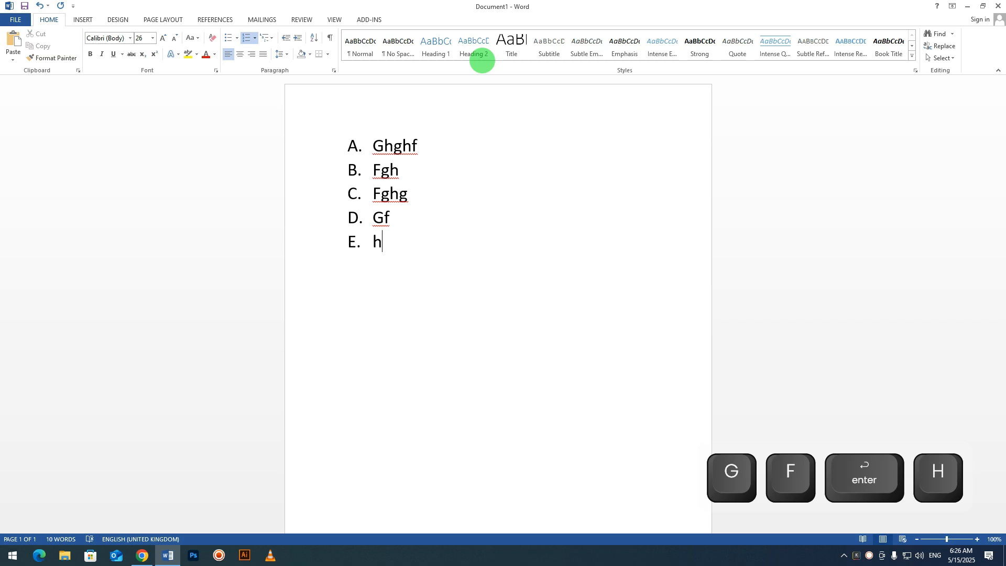
# Replace the uppercase lettered list with an automatic a) list containing Fhgh, Fghgf, Gfhgf and h.
pyautogui.hotkey('ctrl', 'a')
pyautogui.press('BackSpace')
pyautogui.press('BackSpace')
pyautogui.hotkey('ctrl', 'a')
pyautogui.write('a) fhgh')
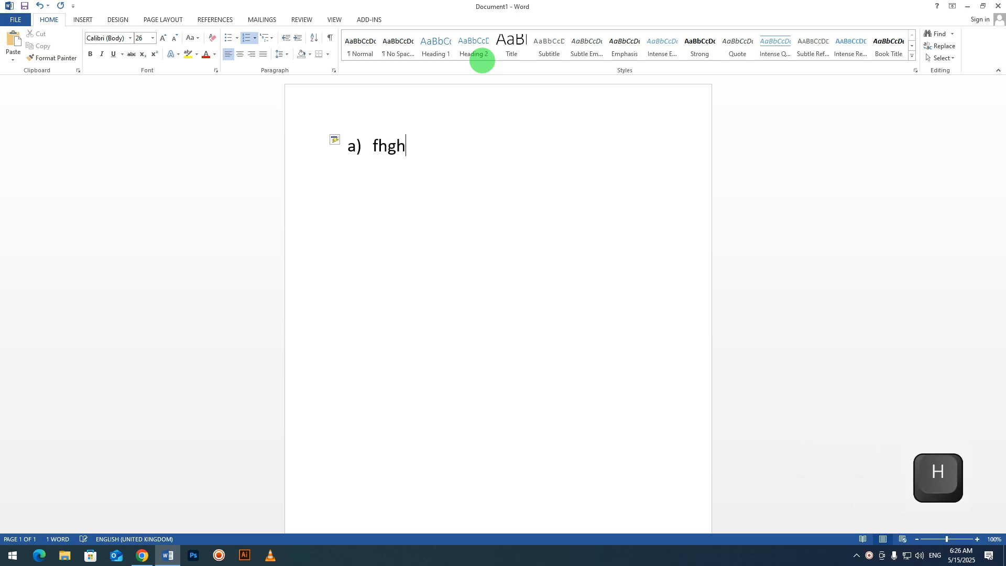
pyautogui.press('Return')
pyautogui.write('fghgf')
pyautogui.press('Return')
pyautogui.write('gfhgf')
pyautogui.press('Return')
pyautogui.write('h')
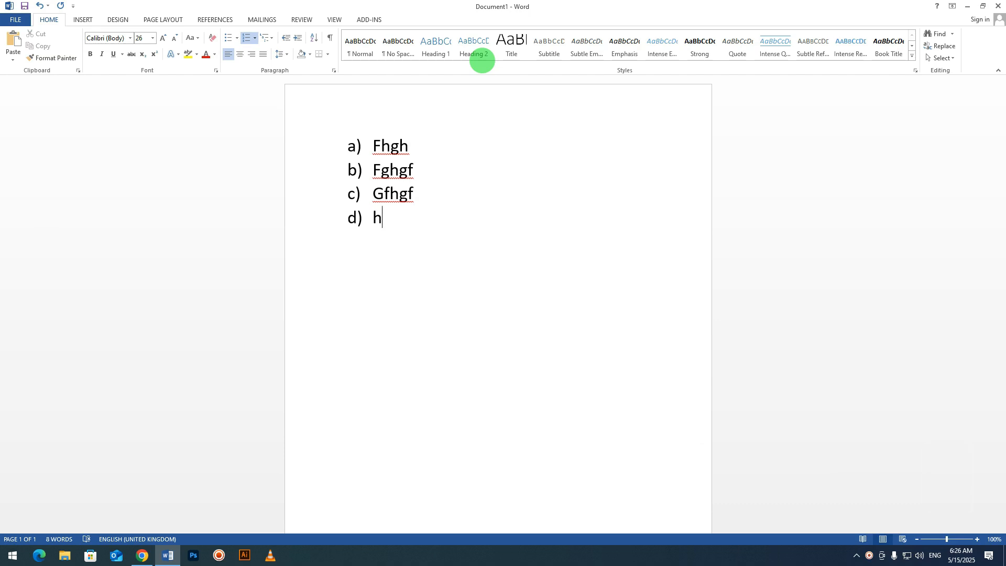
# Delete the whole a) list from the document.
pyautogui.hotkey('ctrl', 'a')
pyautogui.press('BackSpace')
pyautogui.press('BackSpace')
# Try starting a list from a plain 1 without punctuation, using the lines hghg and gfhg, and clear the text.
pyautogui.write('1')
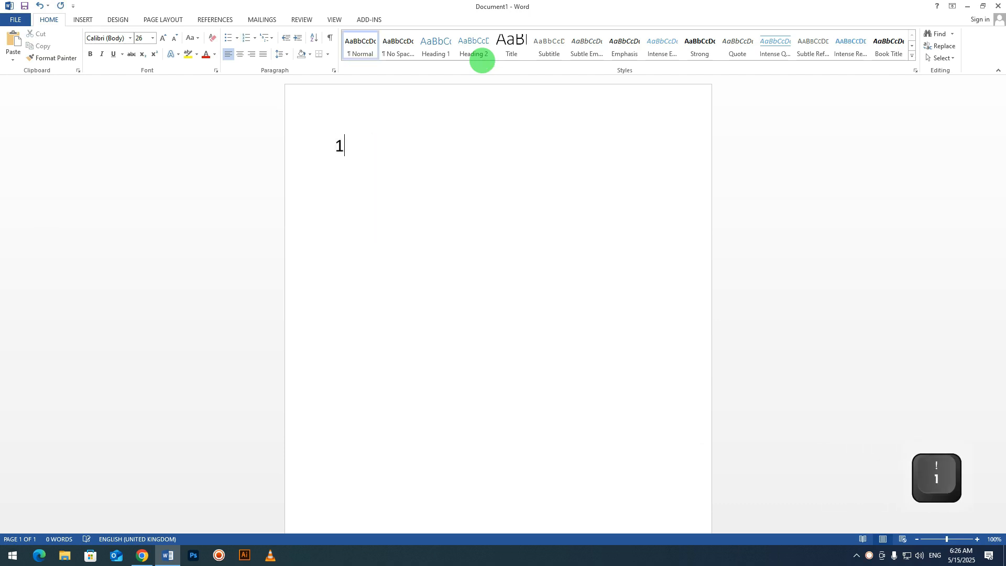
pyautogui.press('Return')
pyautogui.write('gfhg')
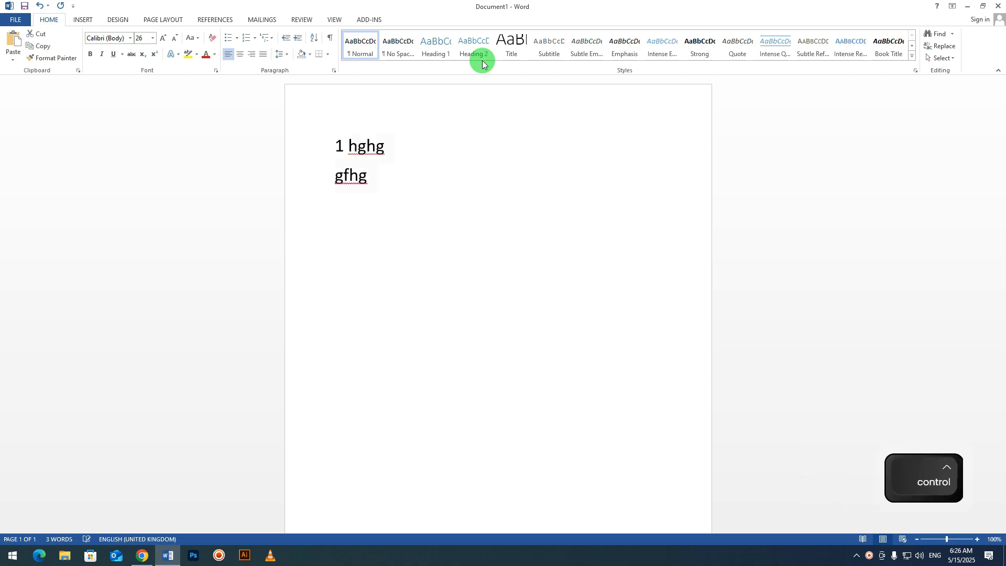
pyautogui.hotkey('ctrl', 'a')
pyautogui.press('BackSpace')
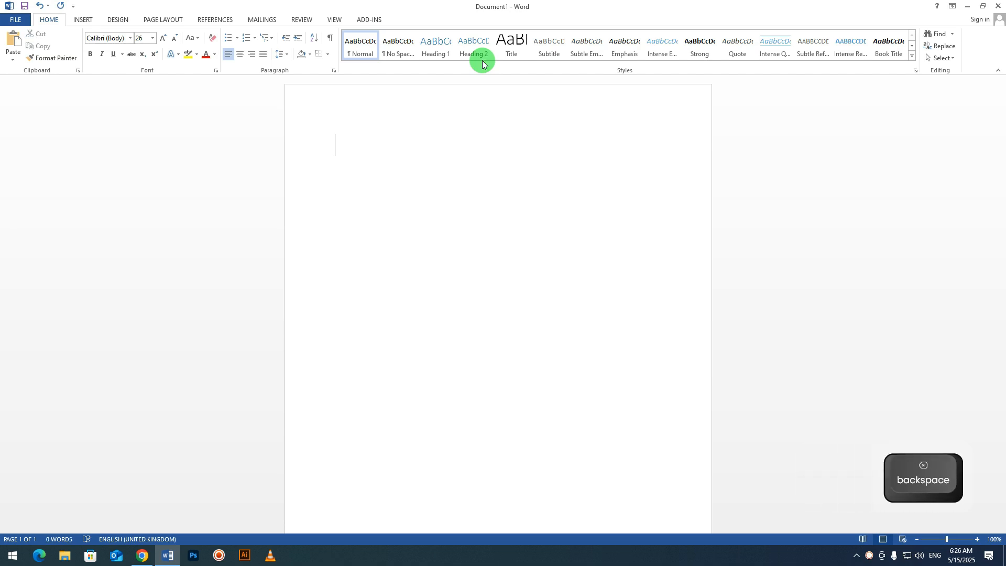
pyautogui.write('1')
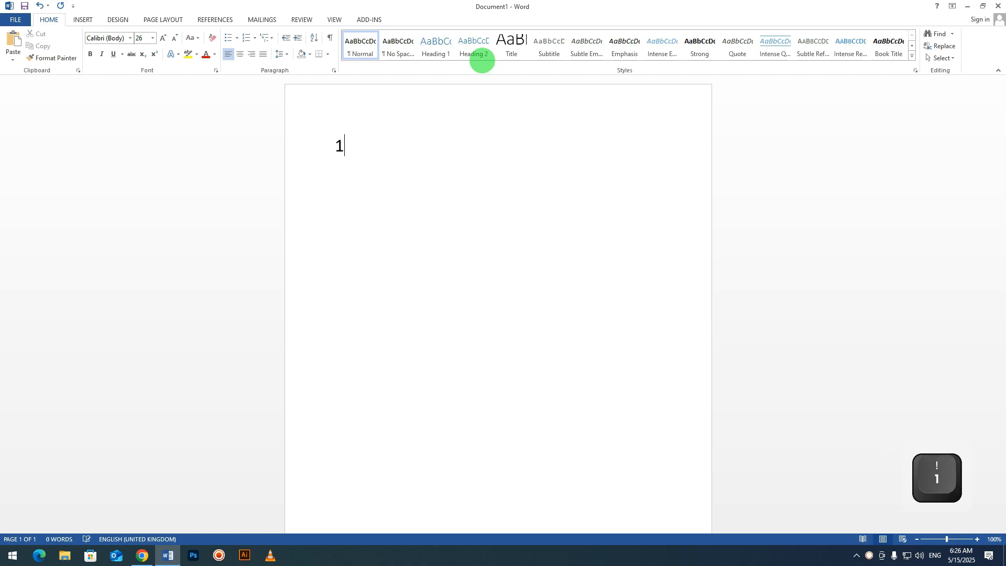
pyautogui.write(',')
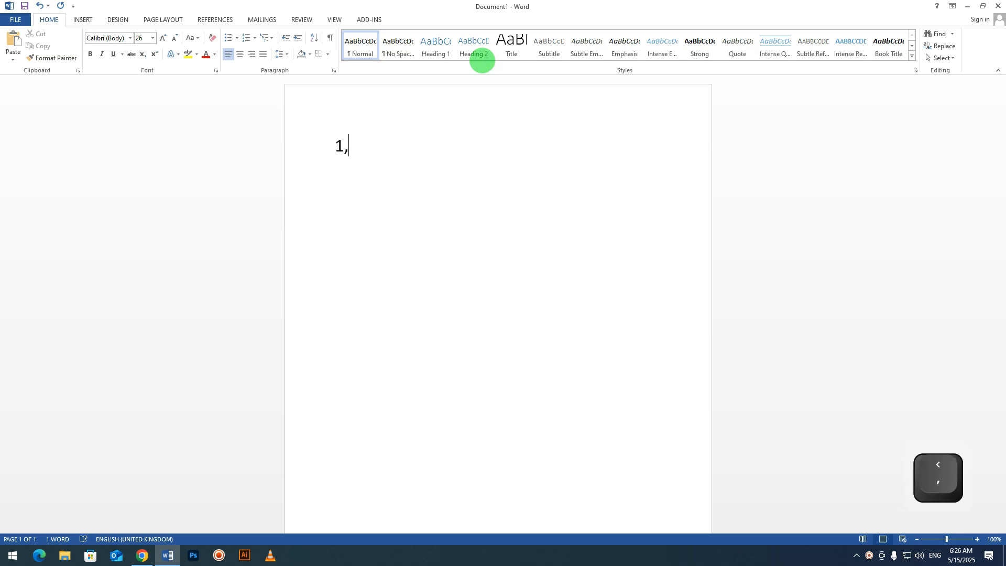
pyautogui.press('BackSpace')
pyautogui.press('BackSpace')
pyautogui.press('BackSpace')
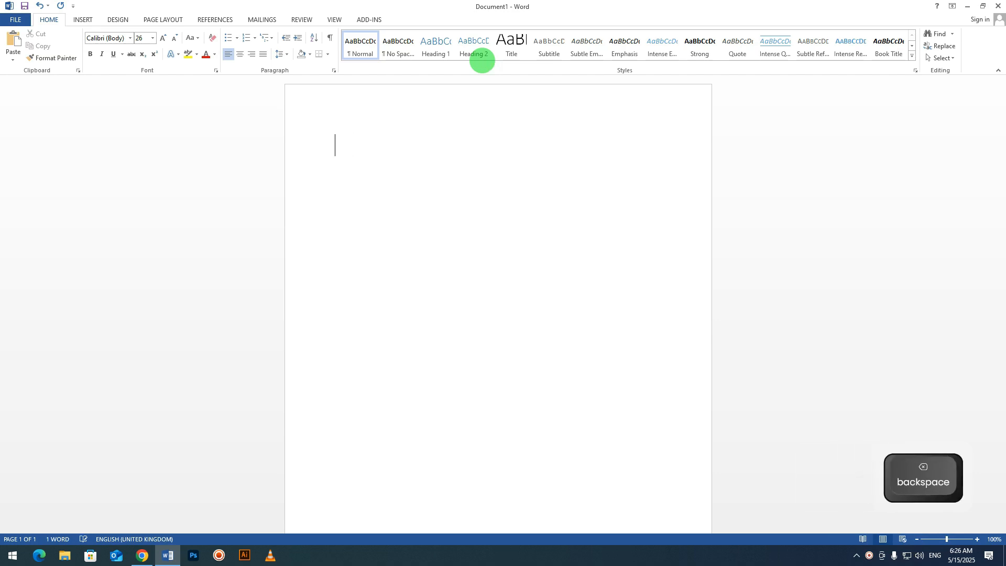
# Create an automatic 1. list with the items Dfgfg and Gfg, and end it with blank lines below.
pyautogui.write('1.')
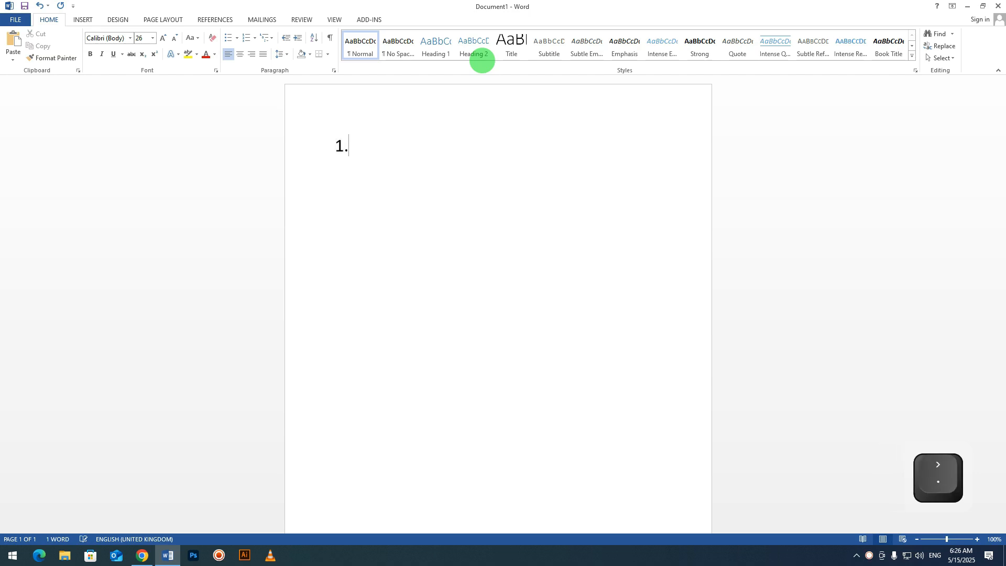
pyautogui.write(' dfgfg')
pyautogui.press('Return')
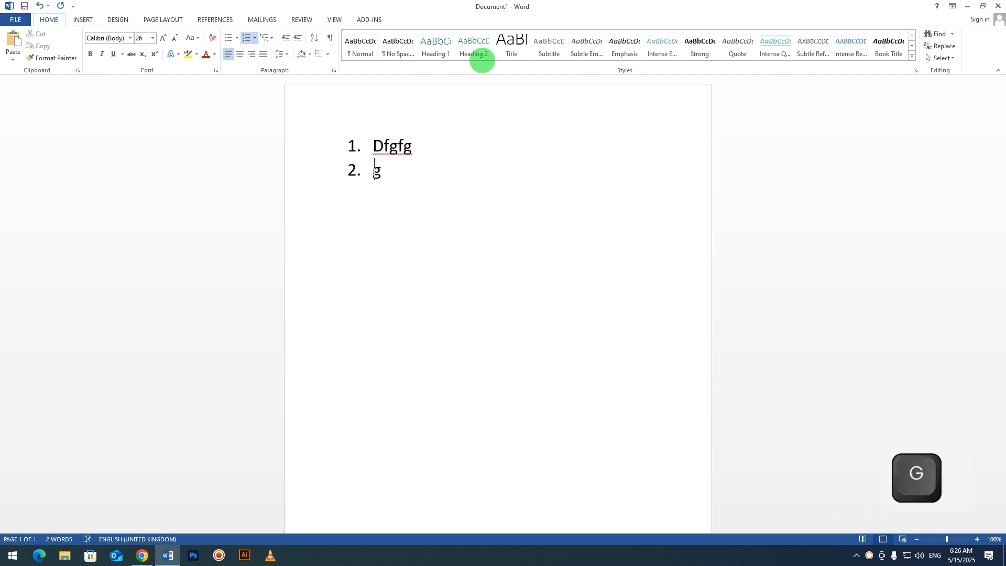
pyautogui.write('gfg')
pyautogui.press('Return')
pyautogui.press('Return')
pyautogui.press('Return')
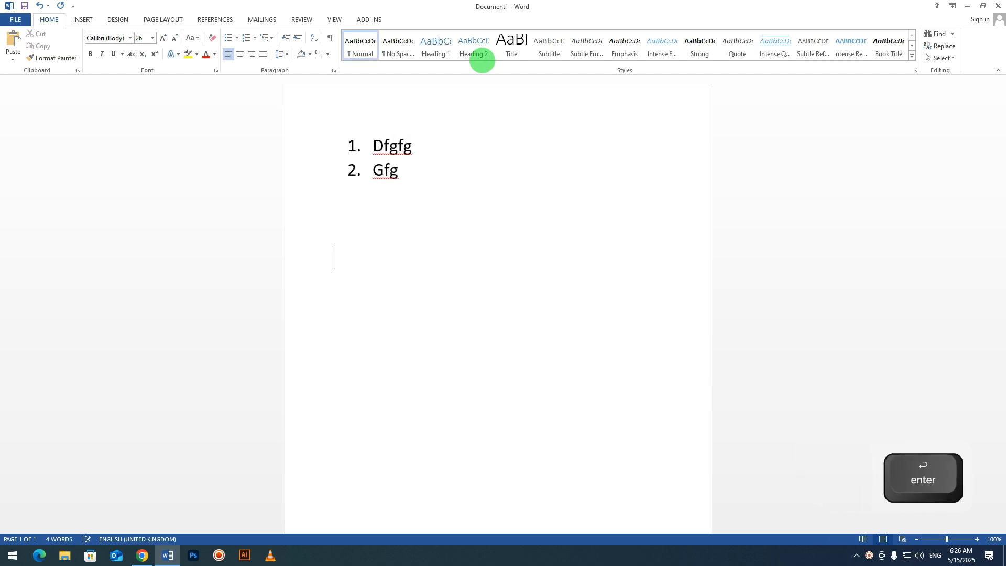
# Add an automatic 1) list with the single item Fgghfg below the blank lines and end it.
pyautogui.write('1) ')
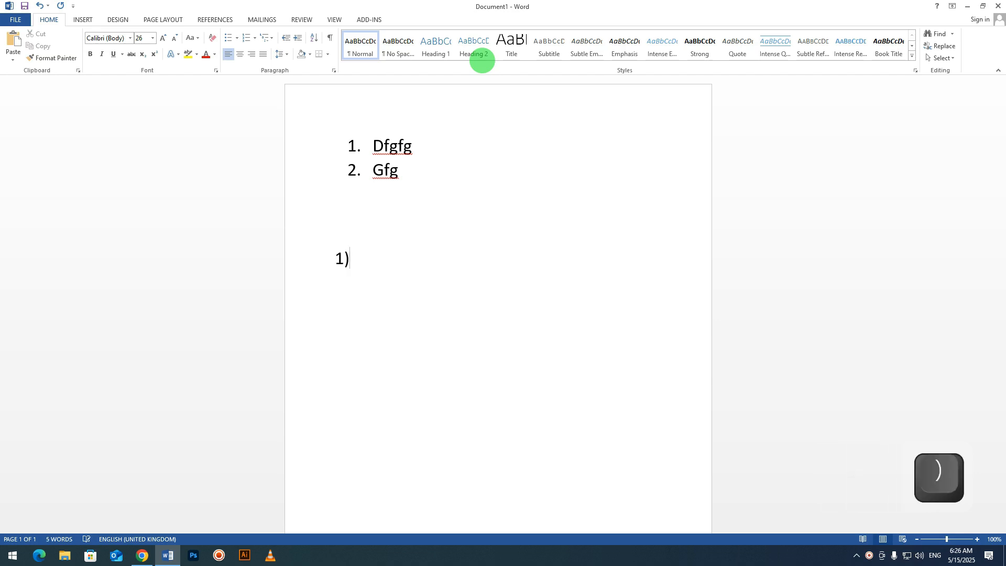
pyautogui.write('fgghfg')
pyautogui.press('Return')
pyautogui.press('Return')
# Add an automatic 1- list with the items Fg, Dfg and Fdg directly below the 1) item.
pyautogui.write('1- fg')
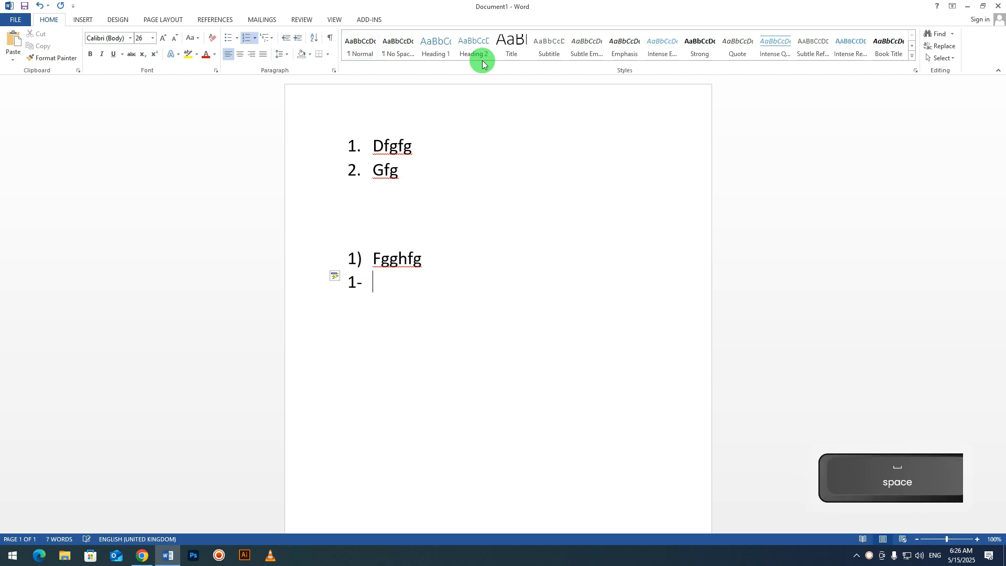
pyautogui.press('Return')
pyautogui.write('dfg')
pyautogui.press('Return')
pyautogui.write('fdg')
pyautogui.press('Return')
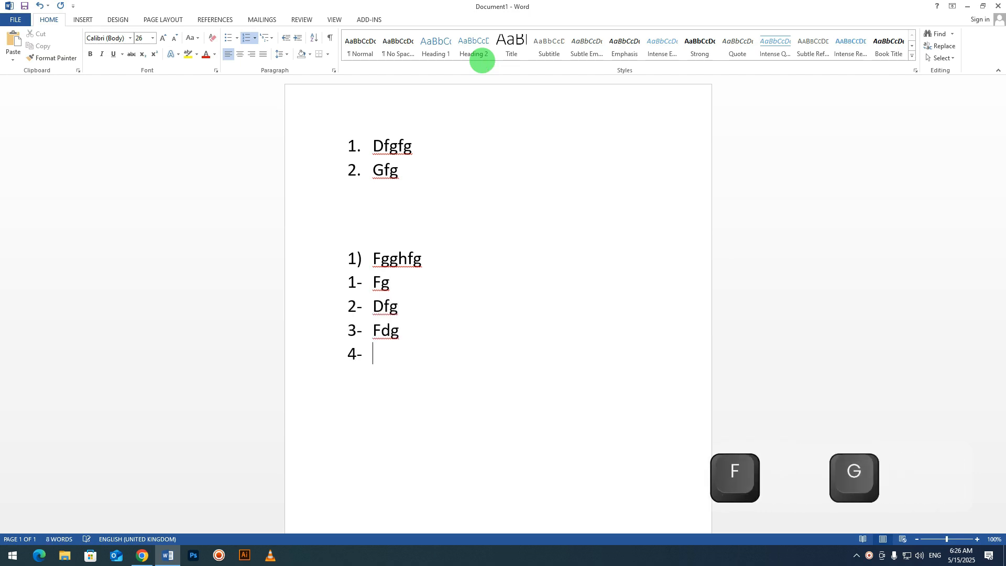
# Clear all the lists, try starting a numbered list from 1: and clear that attempt too.
pyautogui.hotkey('ctrl', 'a')
pyautogui.press('BackSpace')
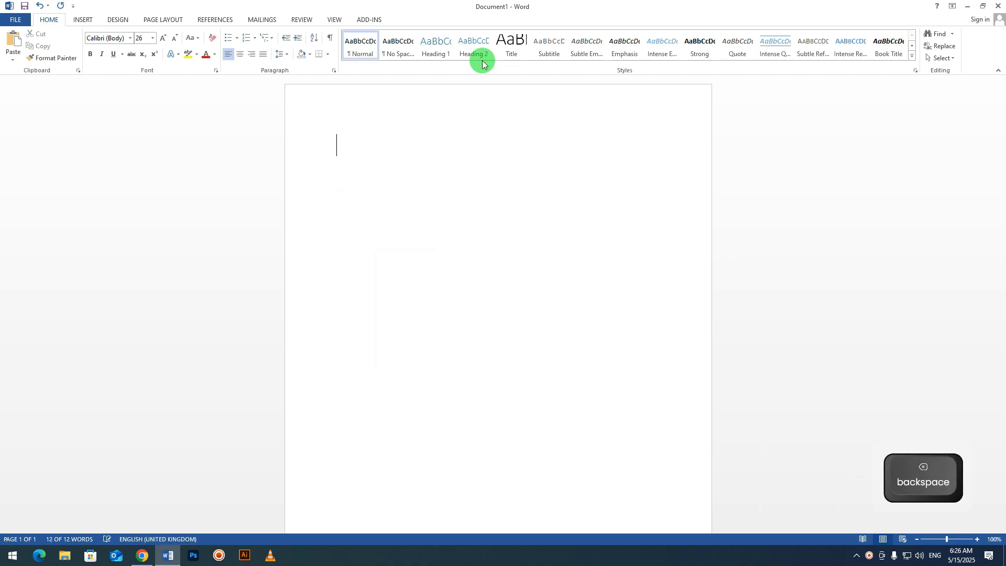
pyautogui.write('1:')
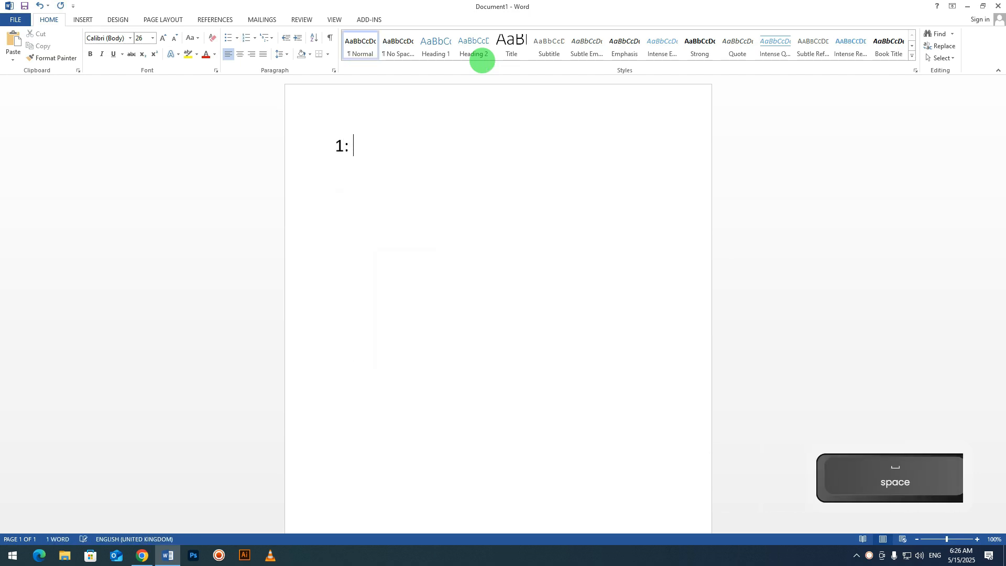
pyautogui.press('Return')
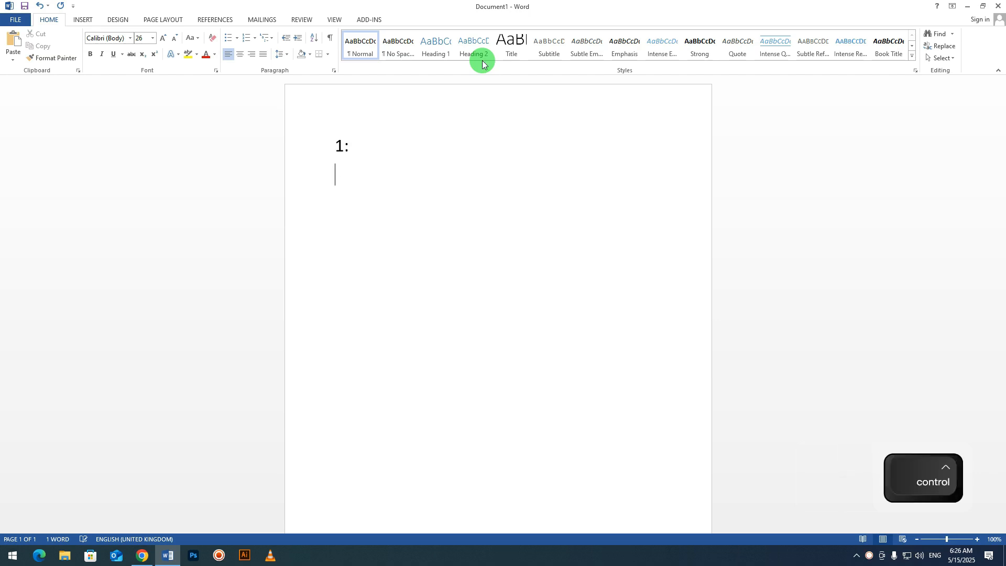
pyautogui.hotkey('ctrl', 'a')
pyautogui.press('BackSpace')
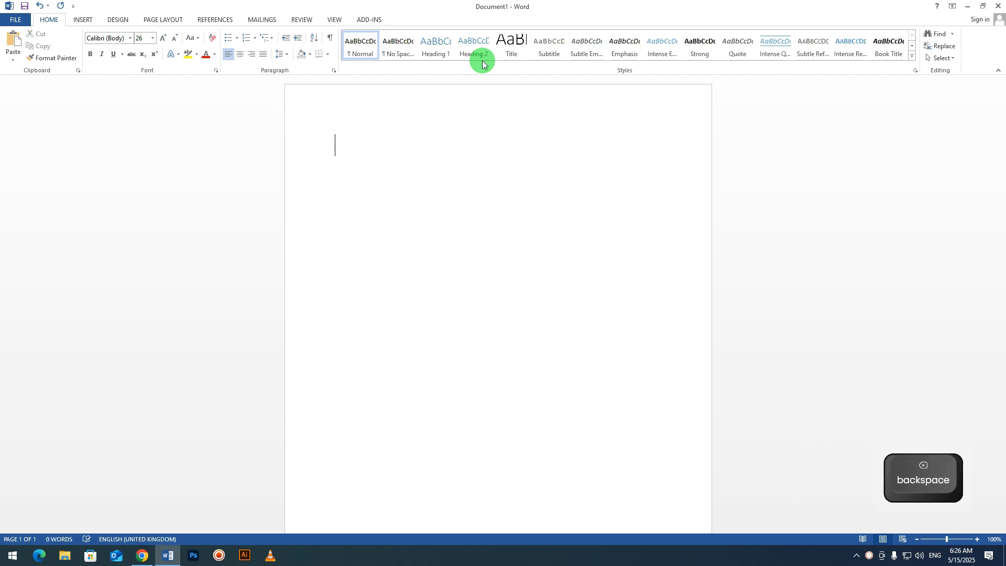
# Examine the available multilevel list formats in the list library.
pyautogui.scroll(-1, 234, 42)
pyautogui.click(49, 19)
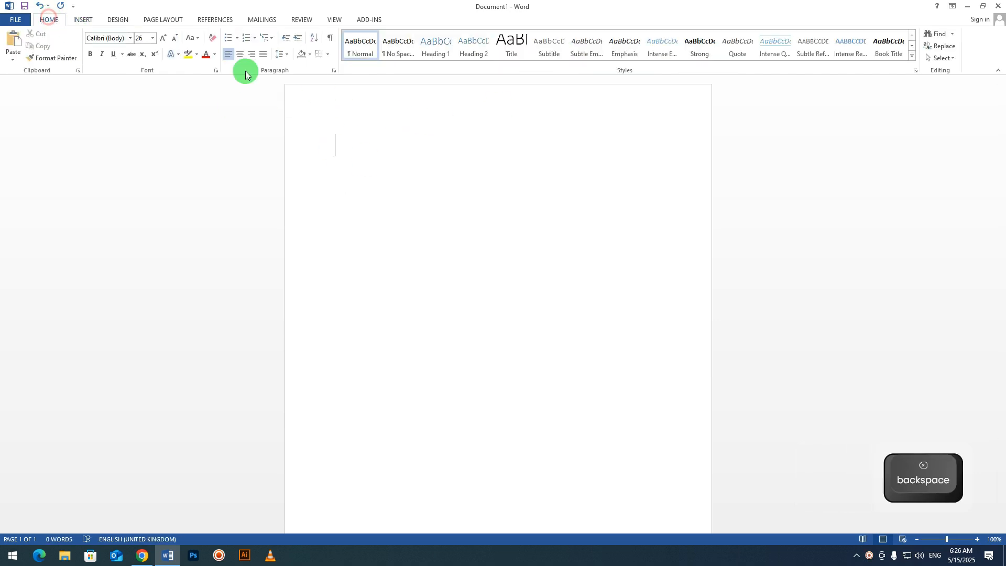
pyautogui.click(268, 39)
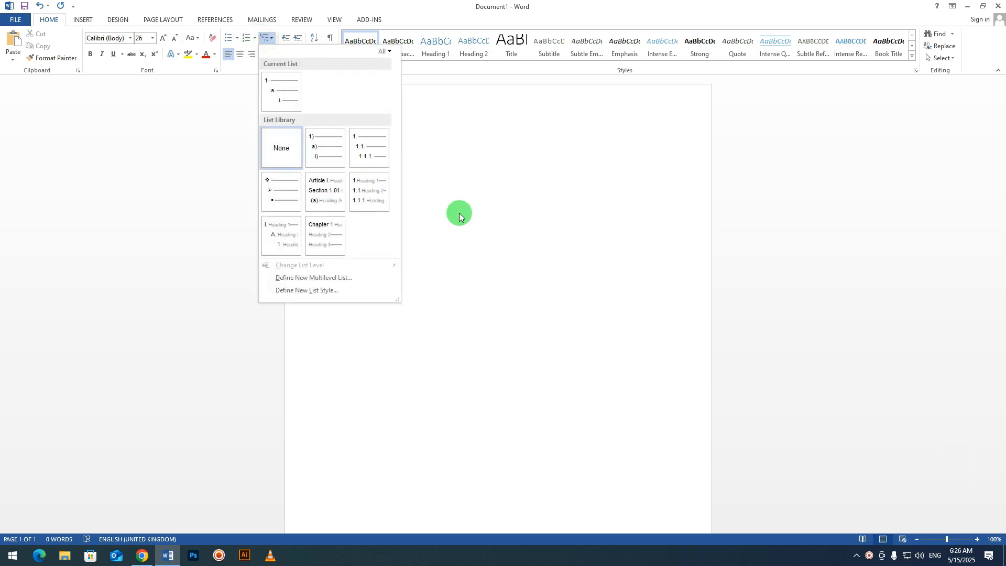
pyautogui.click(512, 218)
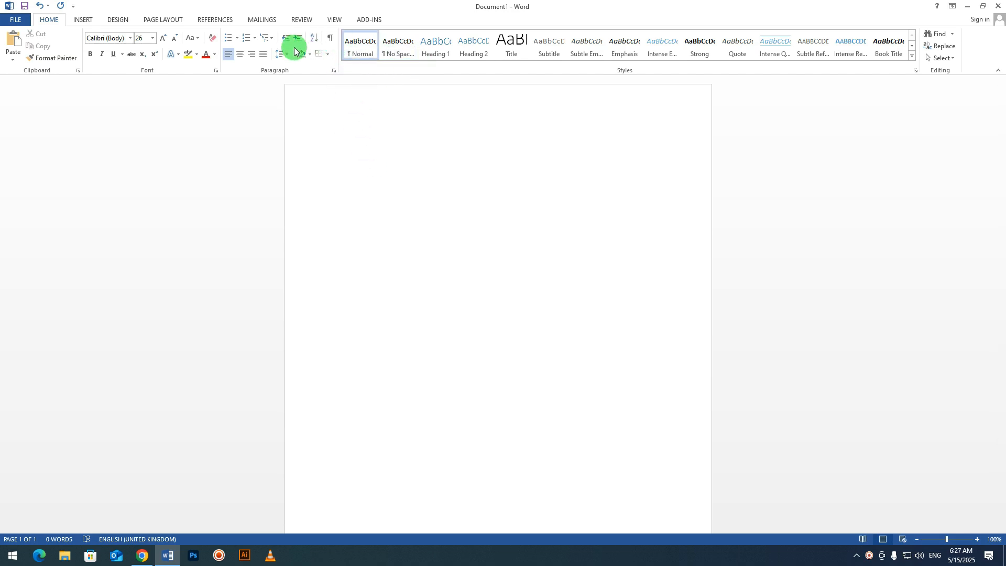
pyautogui.click(269, 40)
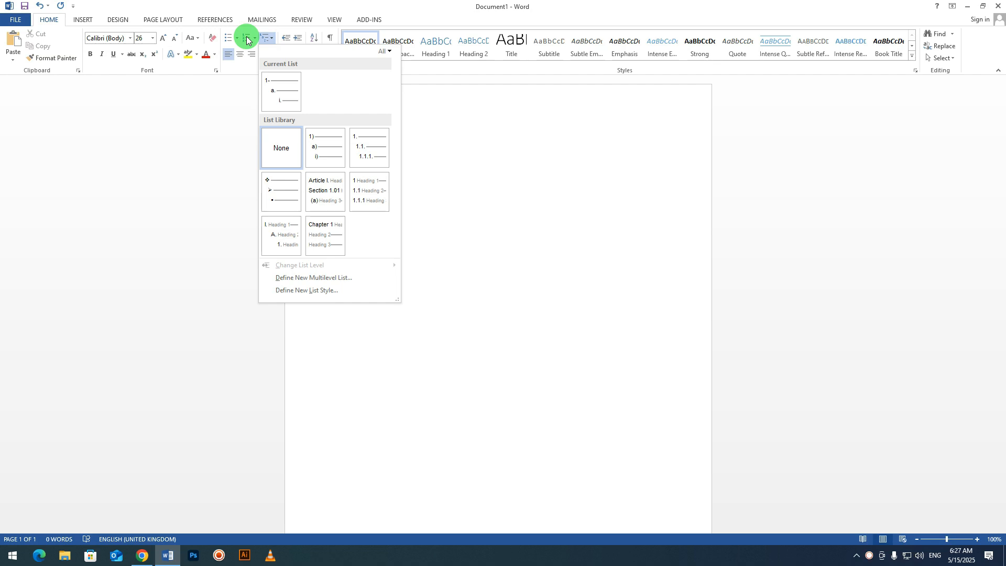
pyautogui.click(247, 38)
pyautogui.click(247, 36)
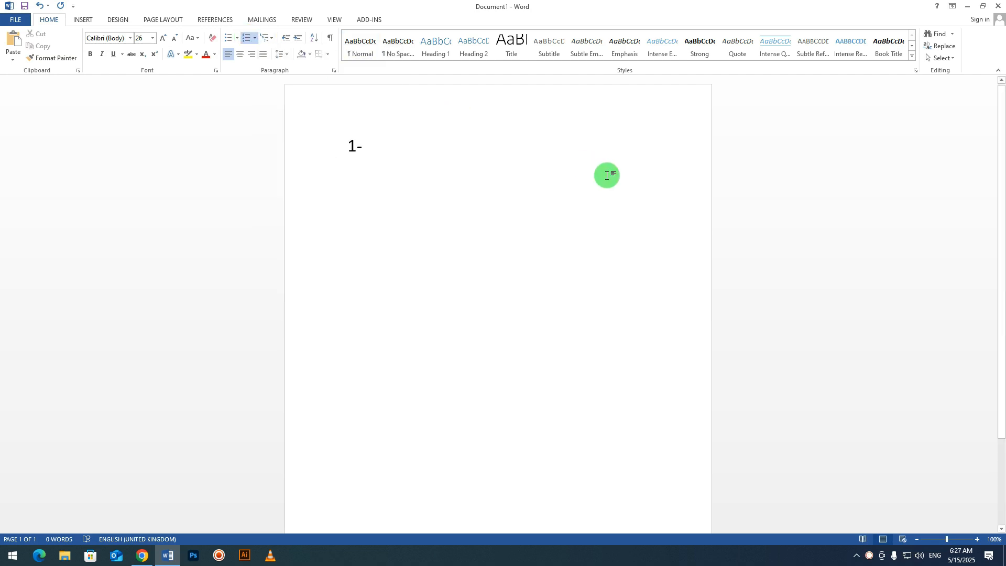
pyautogui.press('BackSpace')
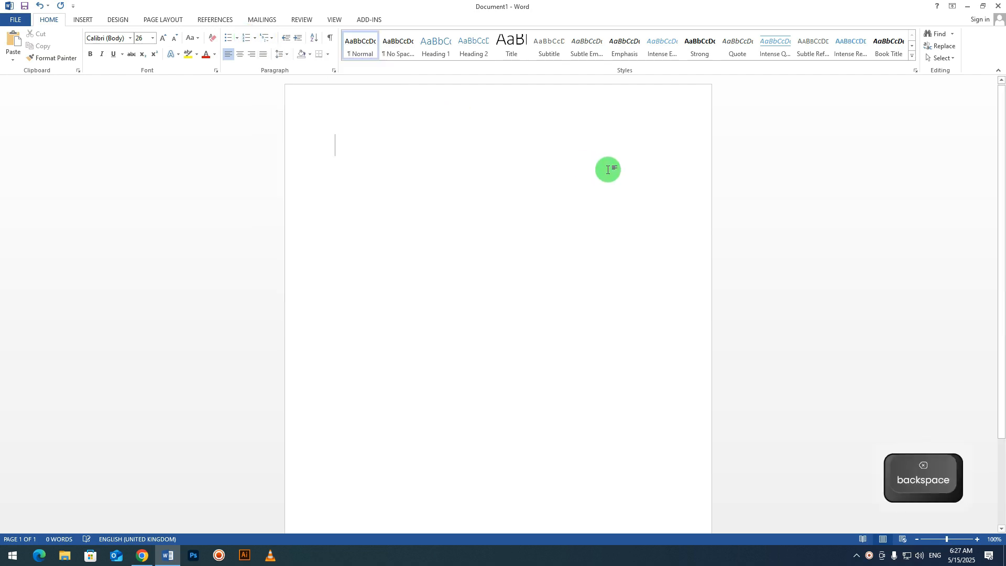
# Start an automatic 1. list with the question Ligjfgoifkgjf gflk gg? as its first item and open a second item.
pyautogui.write('1.')
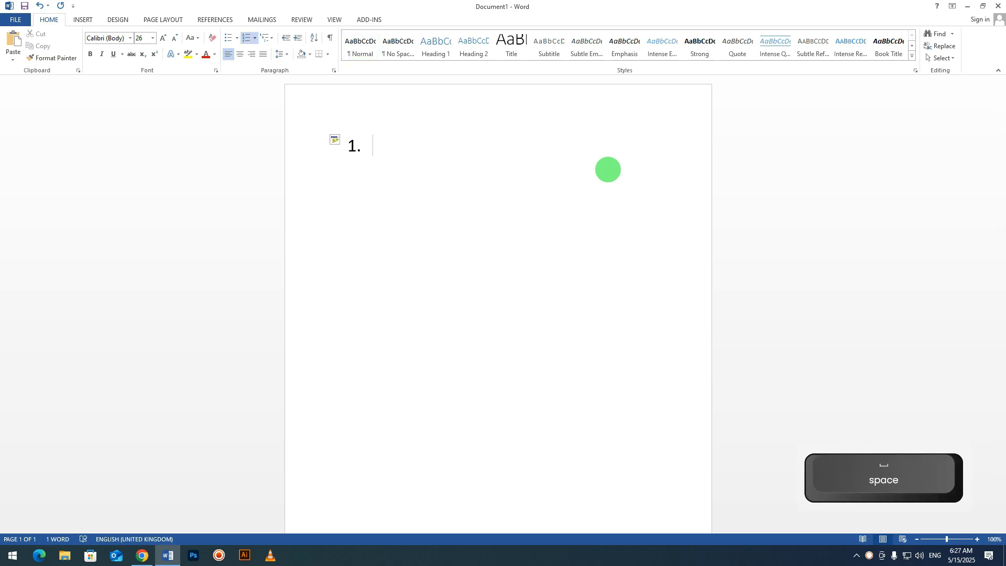
pyautogui.write(' Ligjfgoifkgjf gflk  gg')
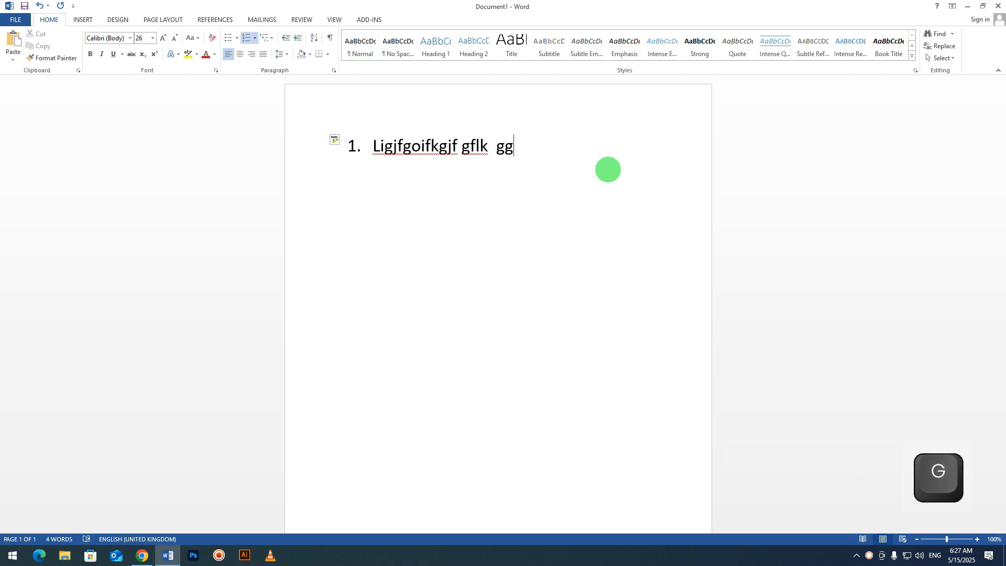
pyautogui.write('?')
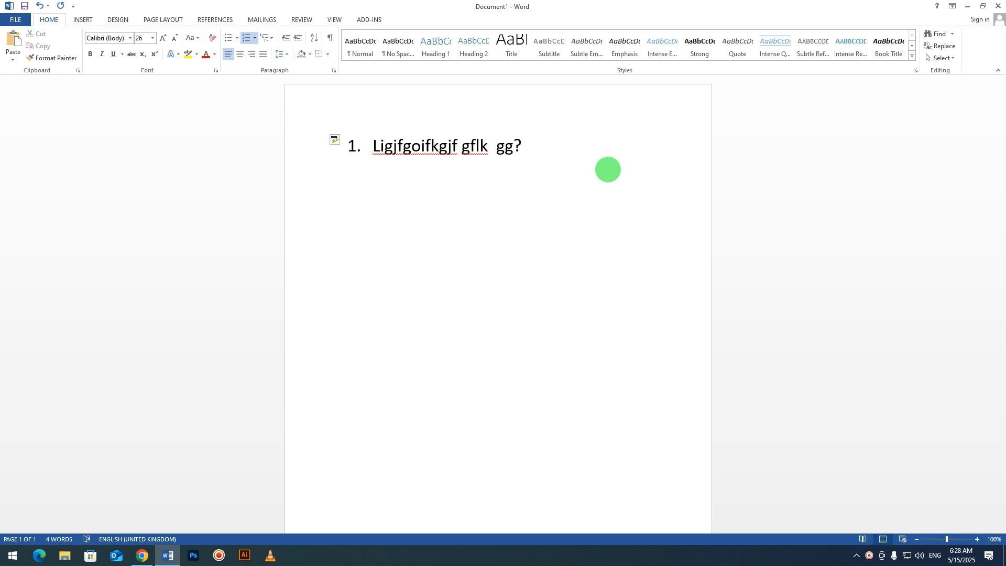
pyautogui.press('Return')
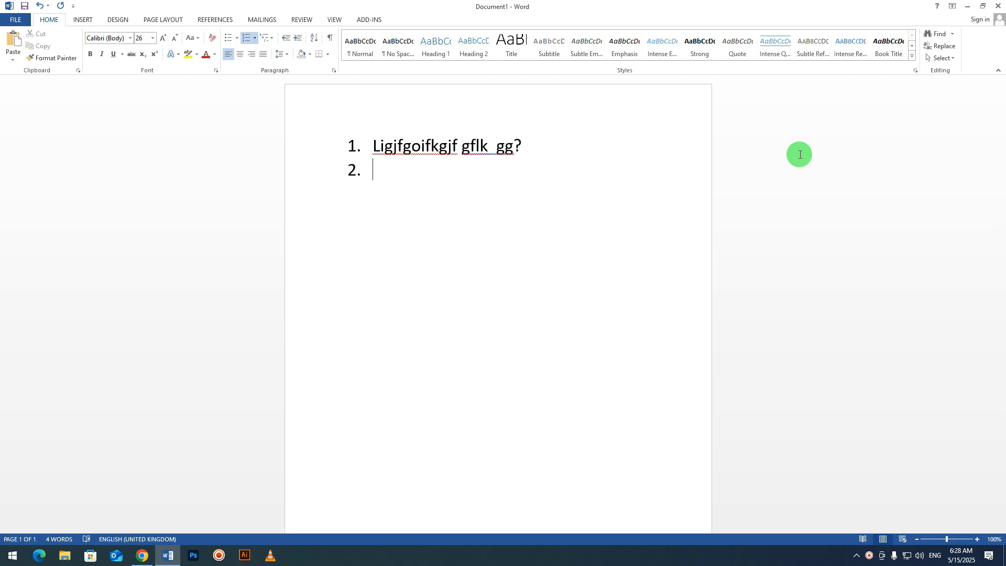
# Find and open the On-Screen Keyboard, pin it to the taskbar and close its window.
pyautogui.click(13, 554)
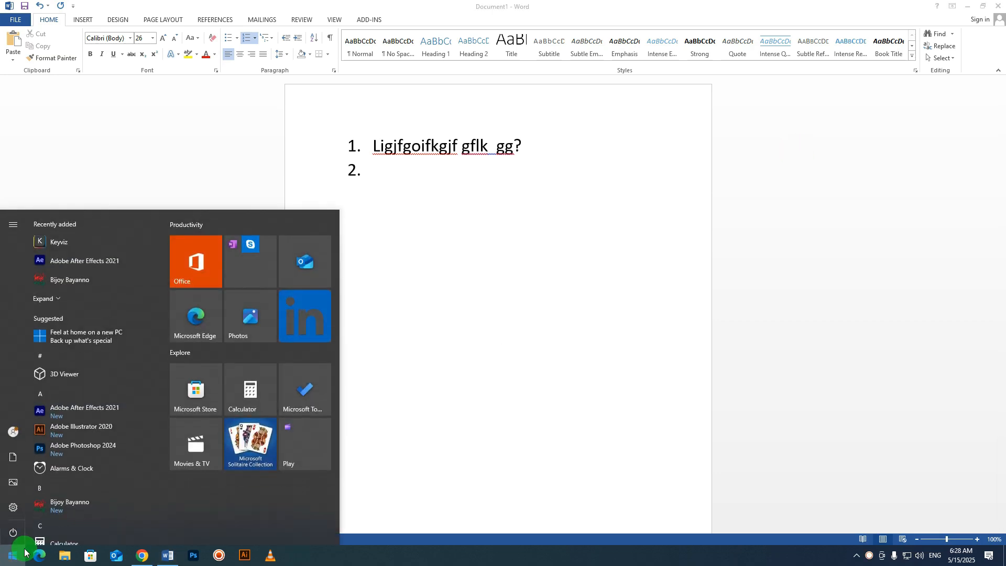
pyautogui.write('key')
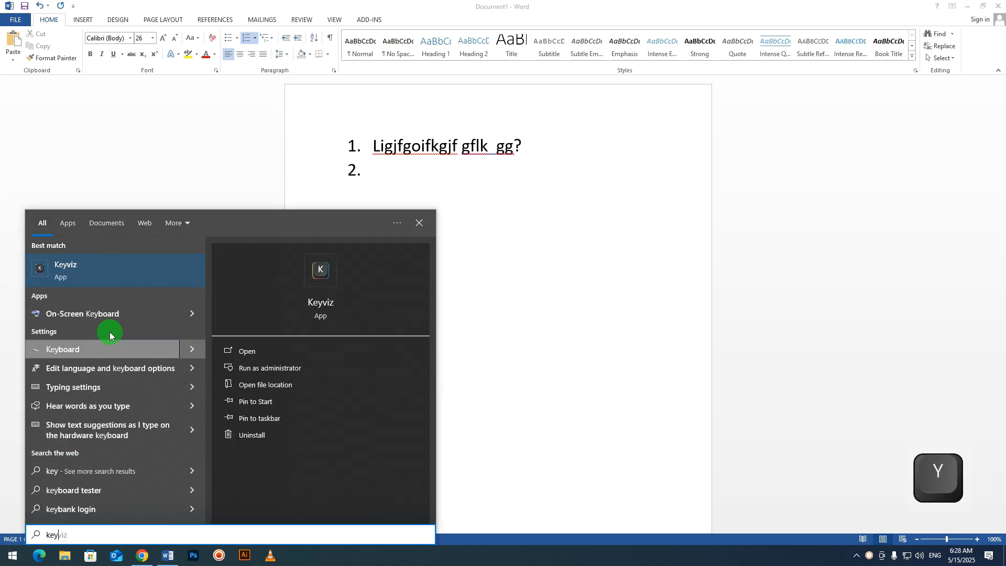
pyautogui.click(111, 314)
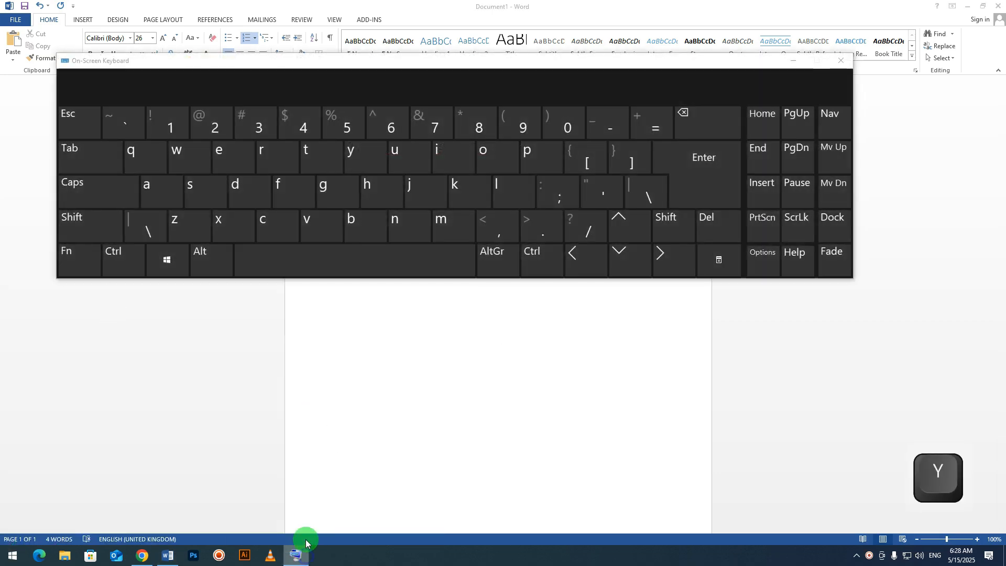
pyautogui.rightClick(299, 553)
pyautogui.click(281, 514)
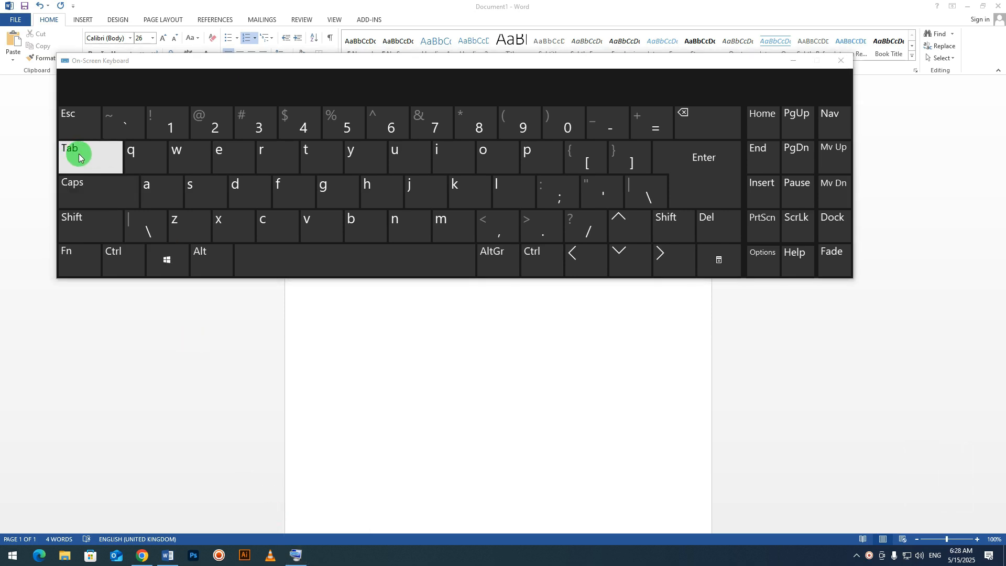
pyautogui.moveTo(247, 74); pyautogui.dragTo(266, 152)
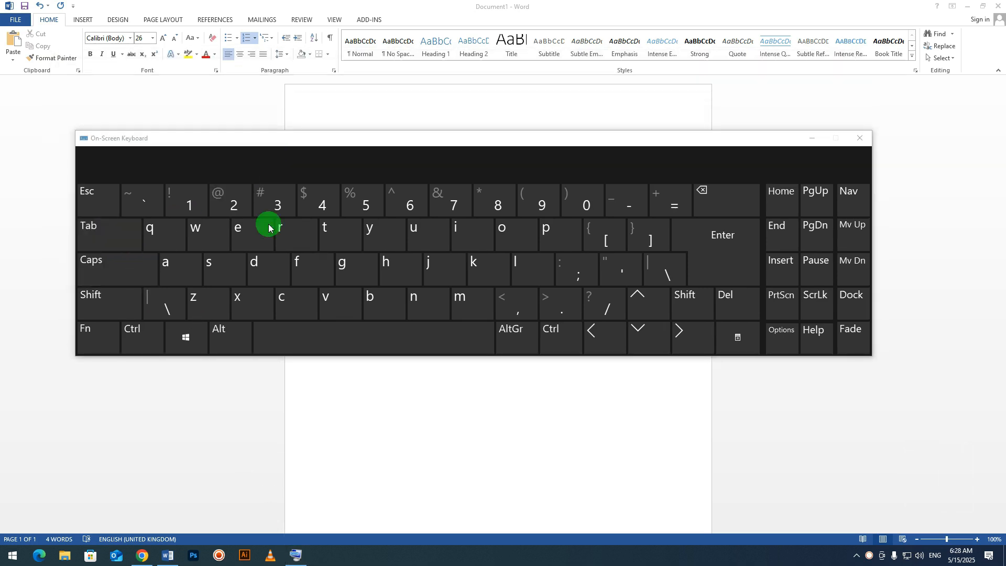
pyautogui.click(863, 138)
# Demote the empty second item to a lettered sublevel and enter the sub-items Hjhjjhgj hjkhj, Ghjhgjhjhgj, Hjhgjh and Ghjhgj.
pyautogui.click(364, 172)
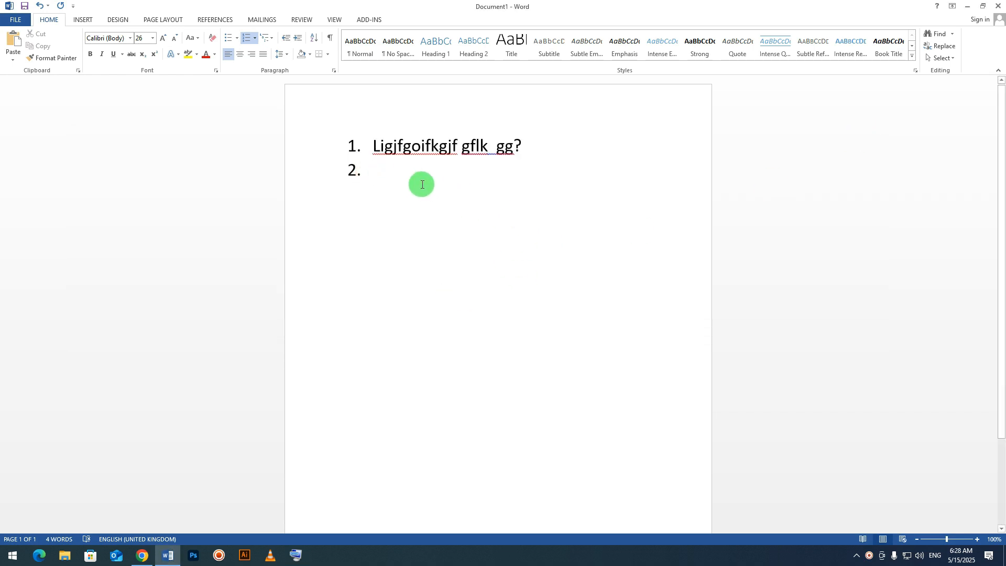
pyautogui.press('Tab')
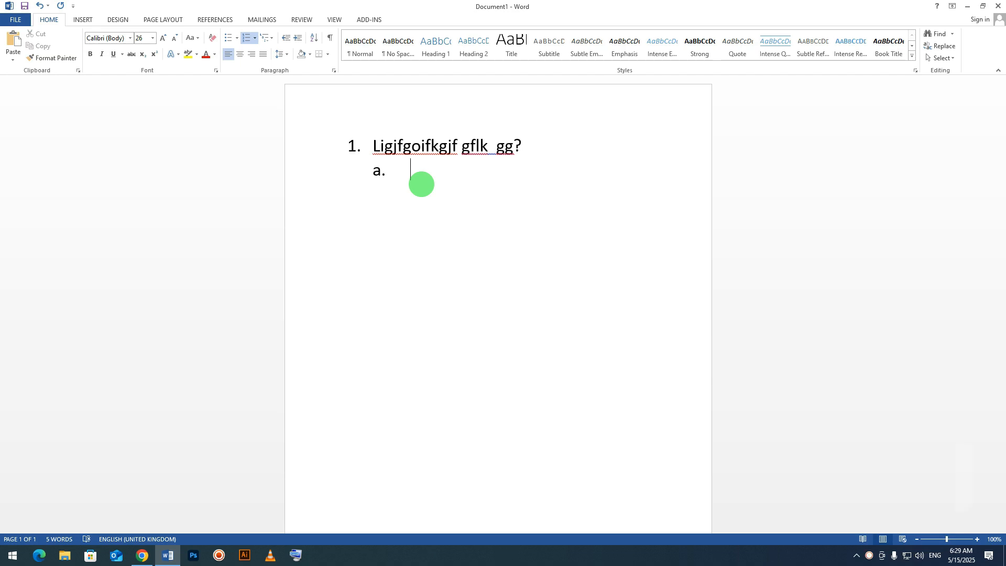
pyautogui.write('hjhjjhgj hjkhj')
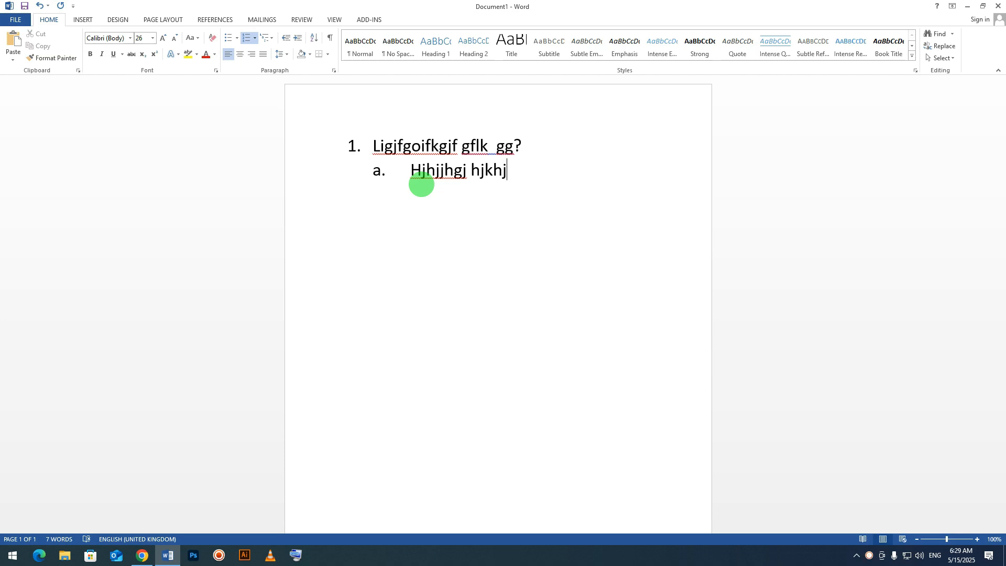
pyautogui.press('Return')
pyautogui.write('ghjhgjhjhgj')
pyautogui.press('Return')
pyautogui.write('hjhgjh')
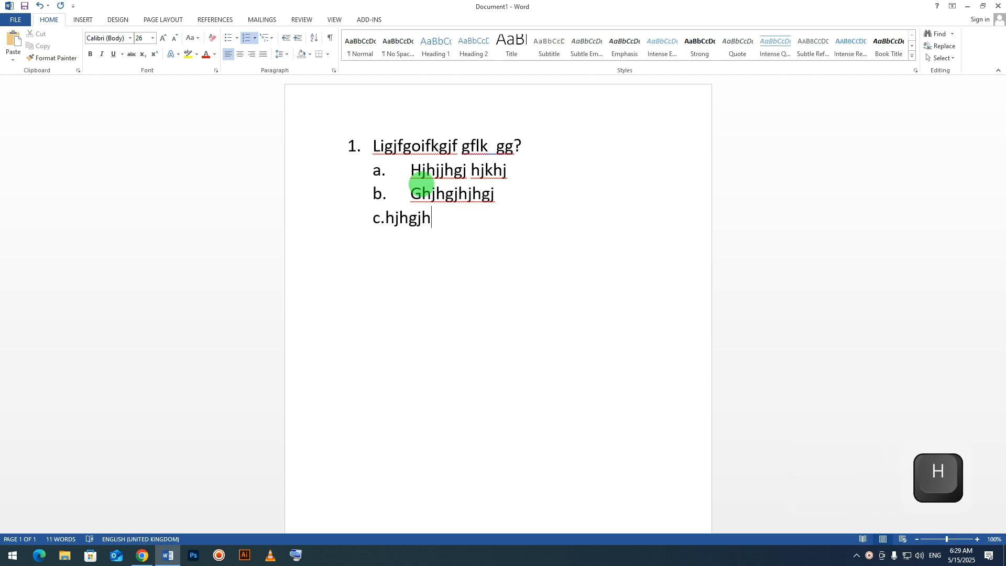
pyautogui.press('Return')
pyautogui.write('ghjhgj')
pyautogui.press('Return')
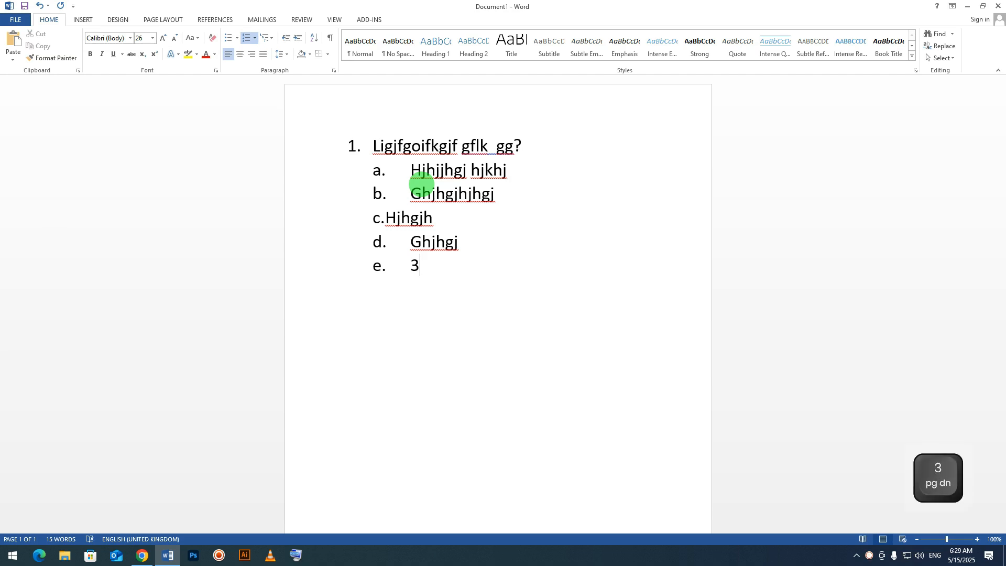
# End the lettered sub-items, return to the main level and enter Ghjghjghjgjghjhg j? as item 2.
pyautogui.press('BackSpace')
pyautogui.press('BackSpace')
pyautogui.press('BackSpace')
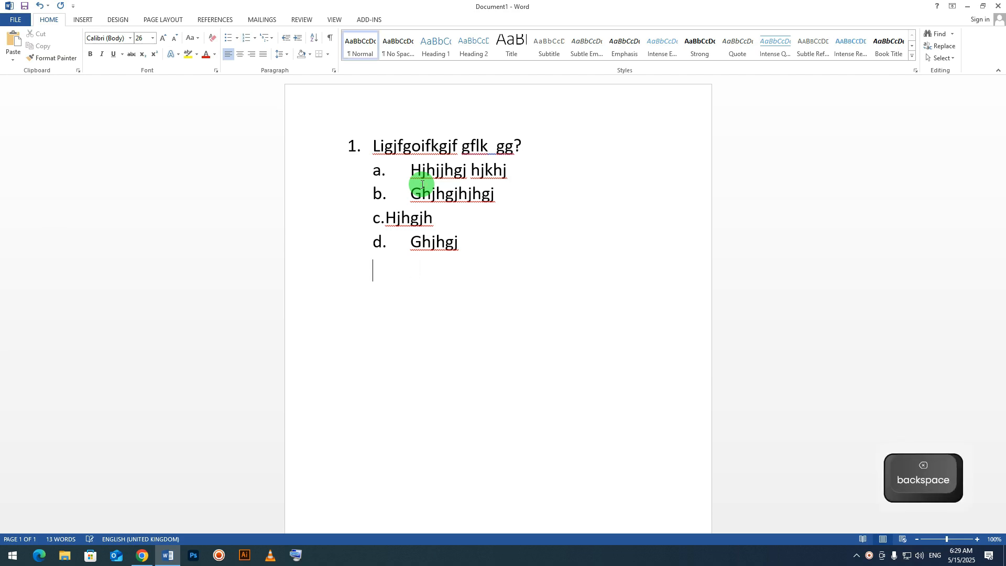
pyautogui.press('BackSpace')
pyautogui.press('Return')
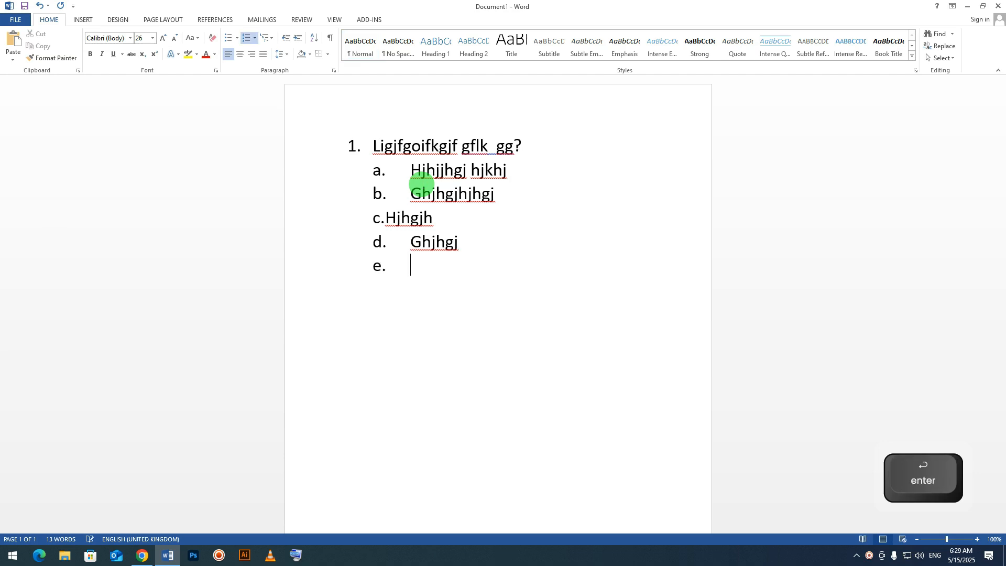
pyautogui.press('Return')
pyautogui.write('ghjghjghjgjghjhg')
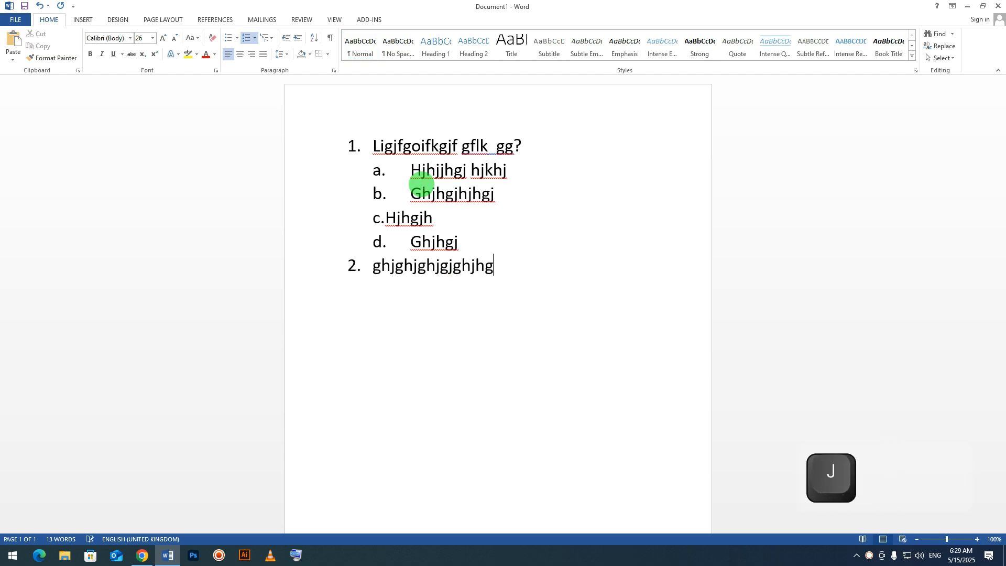
pyautogui.write(' j?')
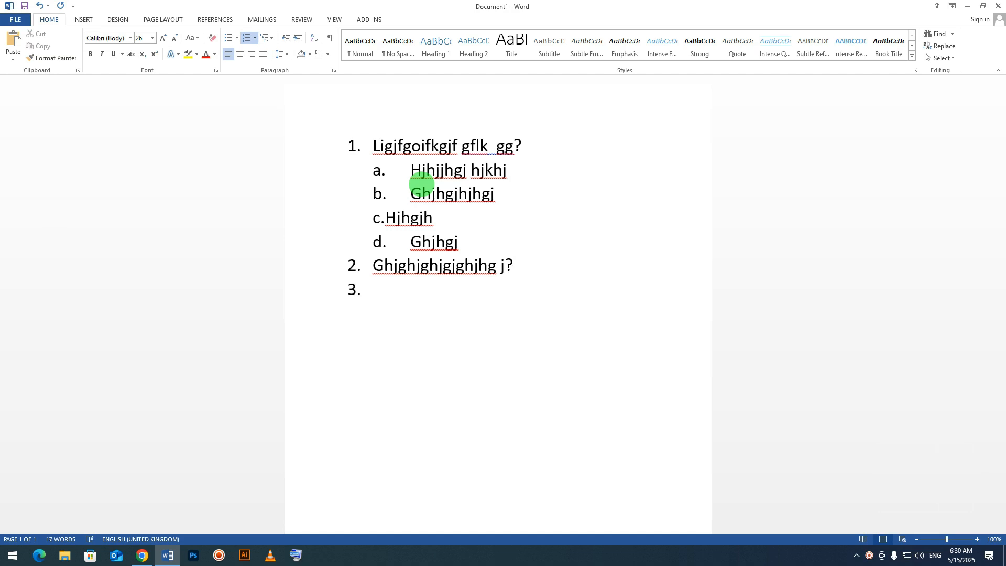
# Add the lettered sub-items Nnnn, Hjhgj and hgjh under the second question.
pyautogui.press('Tab')
pyautogui.write('nnnn')
pyautogui.press('Return')
pyautogui.write('hjhgj')
pyautogui.press('Return')
pyautogui.write('hgjh')
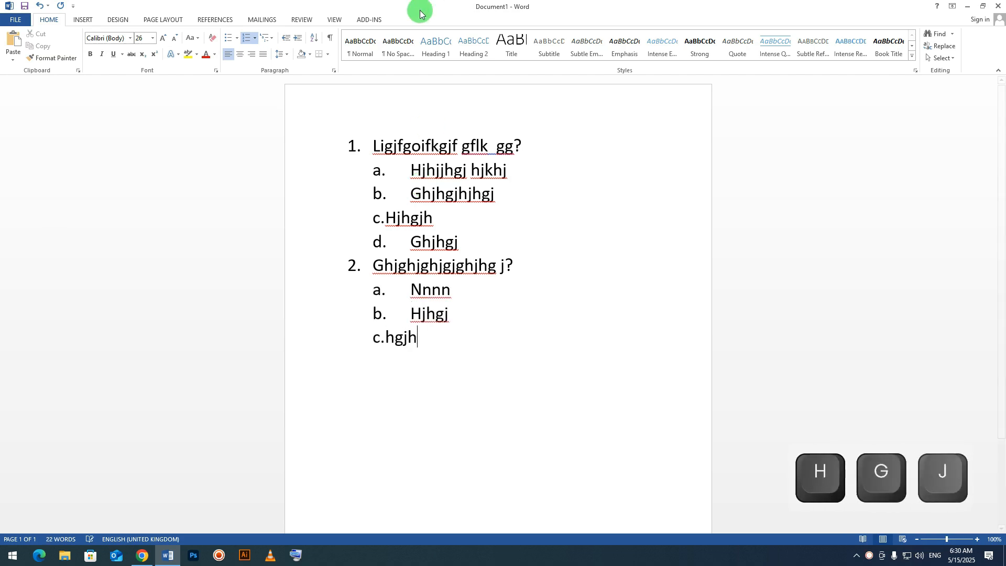
# Try to adjust the indent of the lettered sub-items, and undo the last change.
pyautogui.click(419, 217)
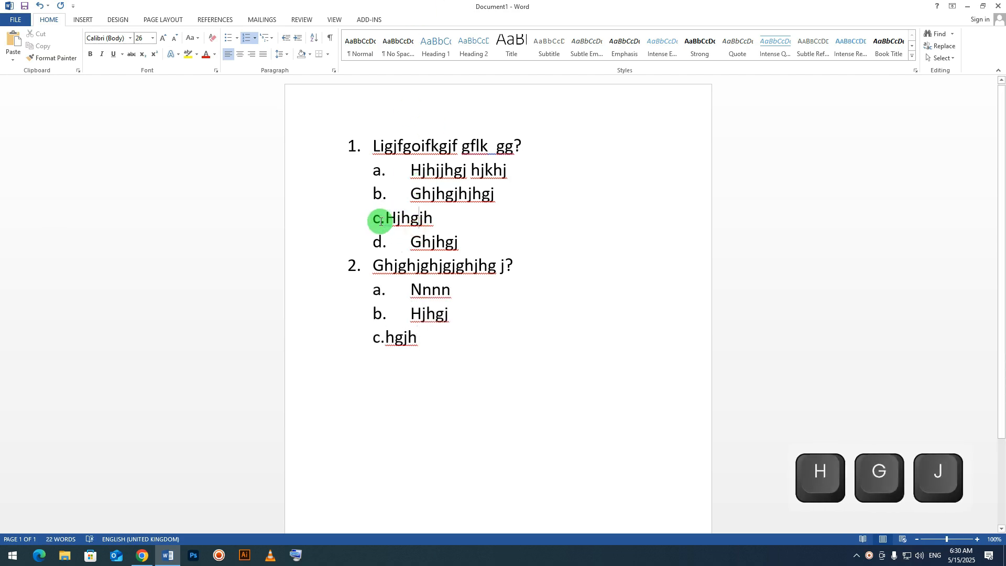
pyautogui.click(457, 220)
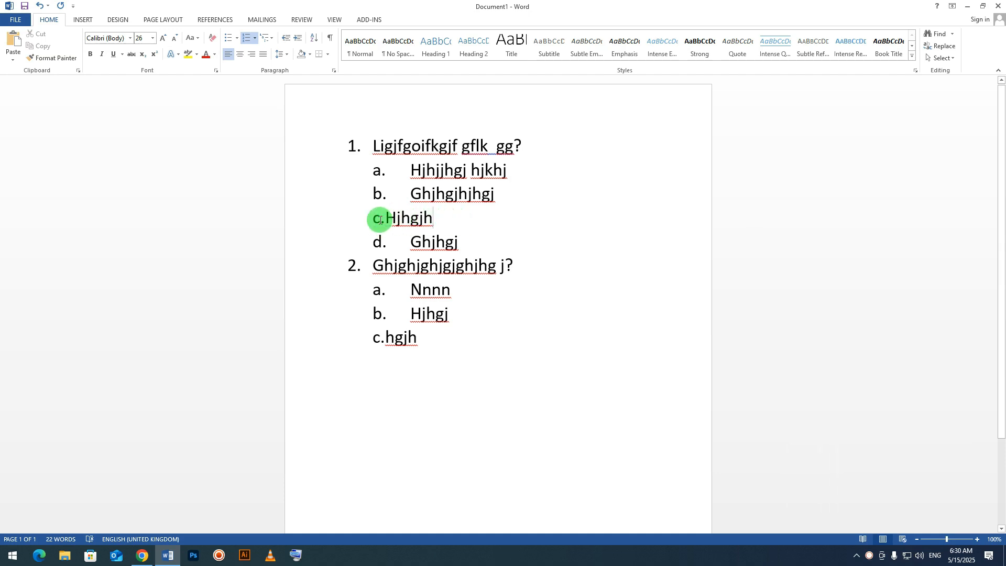
pyautogui.moveTo(378, 219); pyautogui.dragTo(442, 227)
pyautogui.click(481, 231)
pyautogui.hotkey('ctrl', 'z')
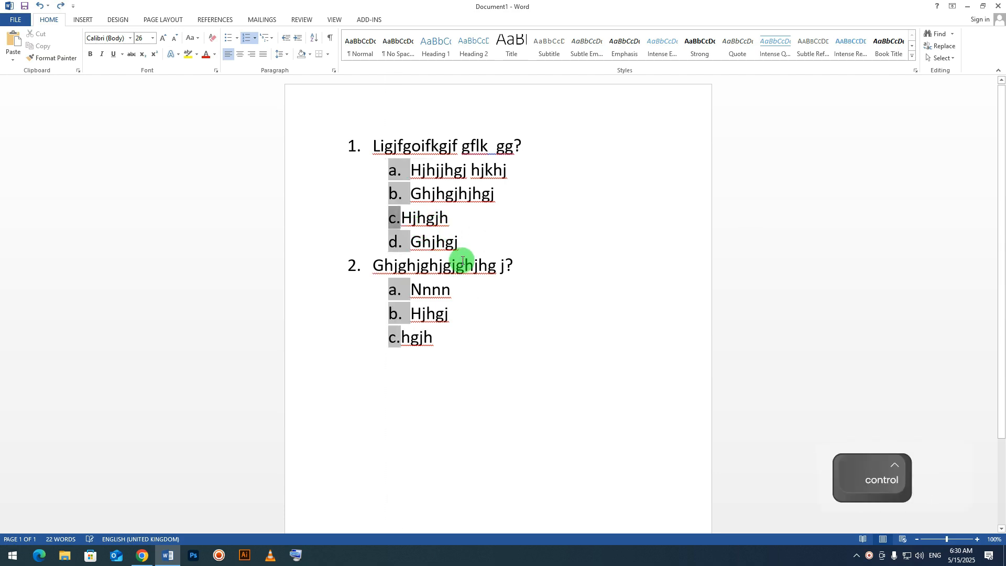
# Clear the whole list and start a new automatic 1. list with the question Gufhgfg gjfdhgf ? as its first item.
pyautogui.hotkey('ctrl', 'a')
pyautogui.press('BackSpace')
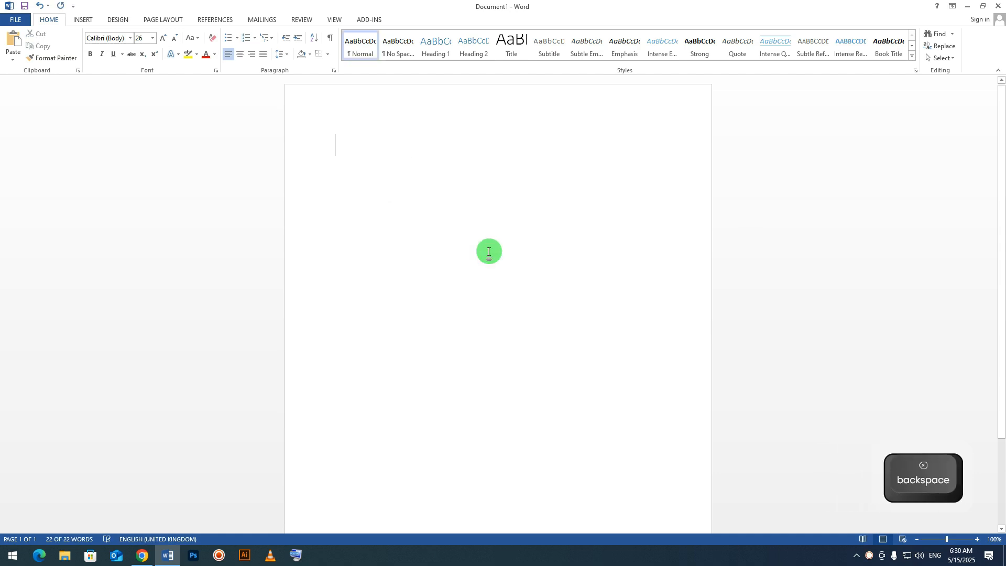
pyautogui.write('1. Gufhgfg gjfdhgf ?')
pyautogui.press('Return')
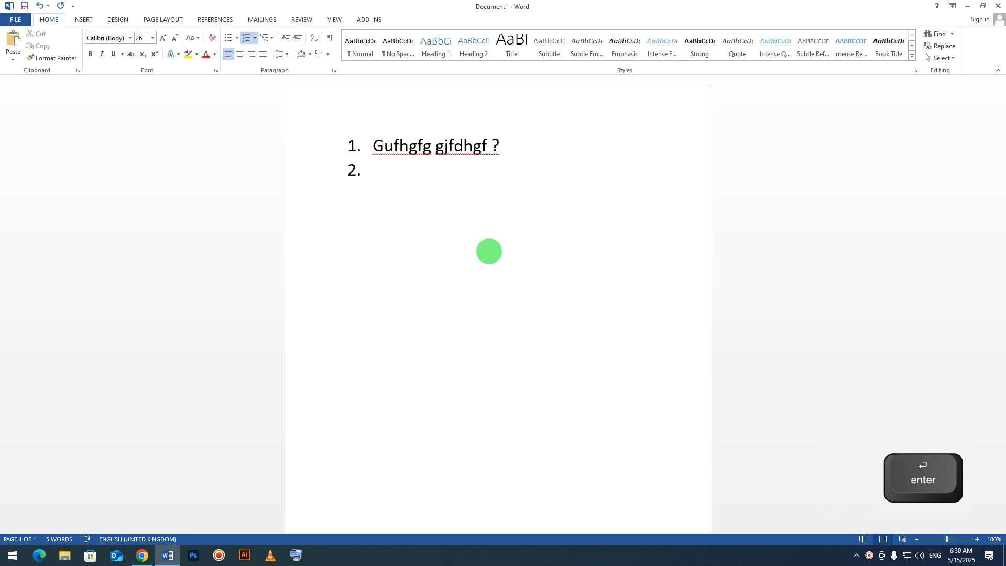
# Add the lettered sub-items Ghgthghghgh and Hfghgfhghg under the first question and open a third sub-item.
pyautogui.press('Tab')
pyautogui.write('ghgthghgh')
pyautogui.press('Return')
pyautogui.write('hfghgfhghg')
pyautogui.press('Return')
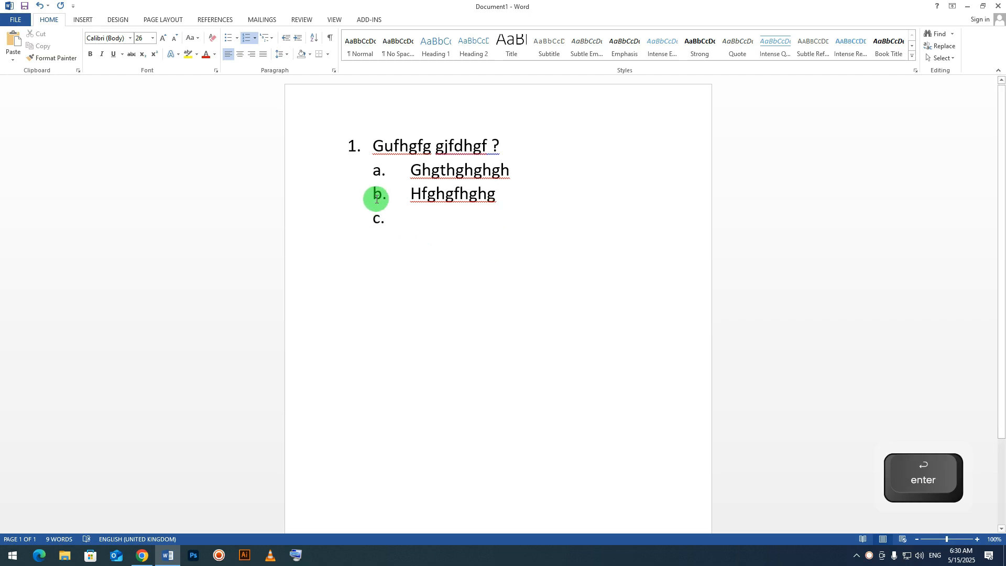
# Change the numbering format of the lettered sub-items to a) b) c).
pyautogui.click(378, 170)
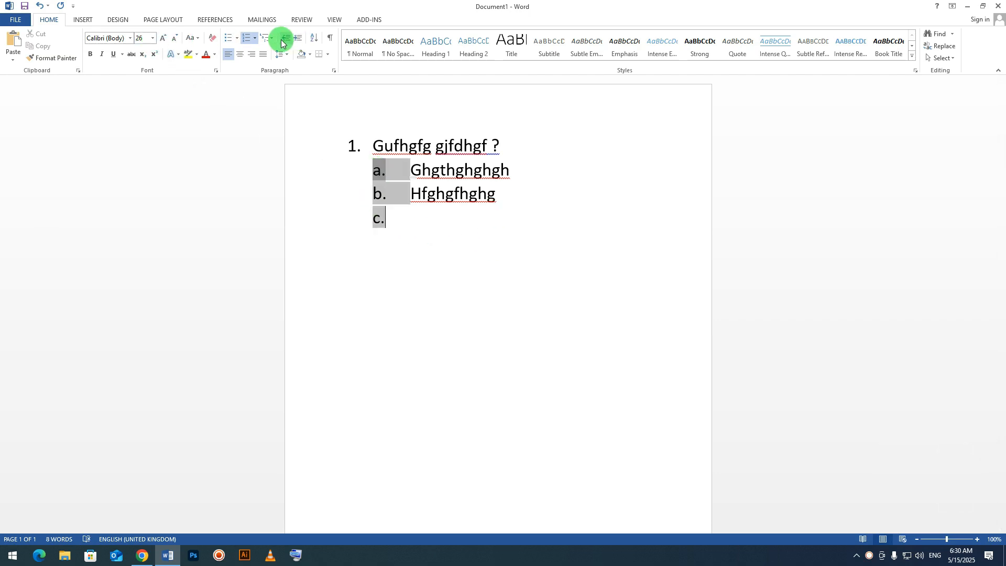
pyautogui.click(255, 37)
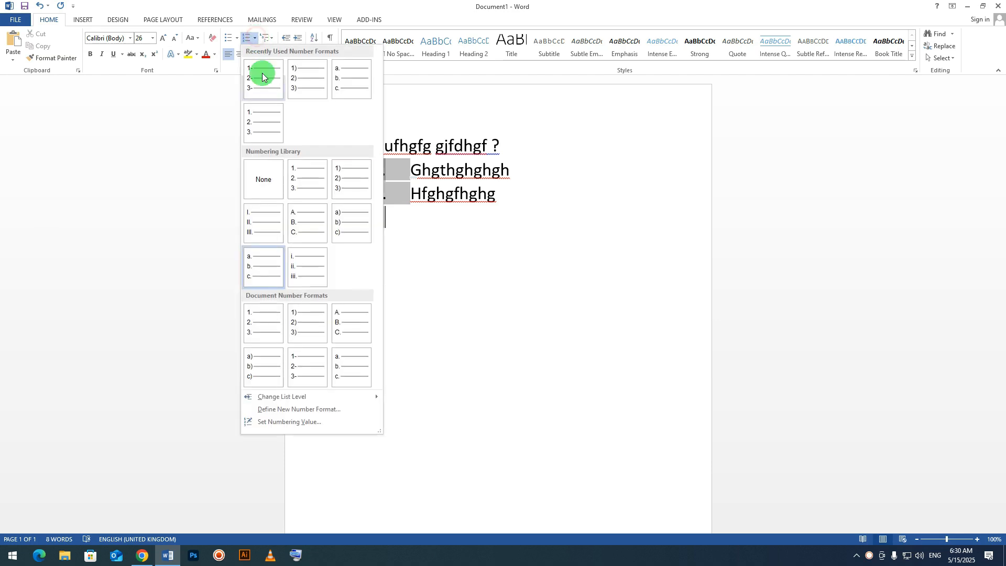
pyautogui.click(354, 235)
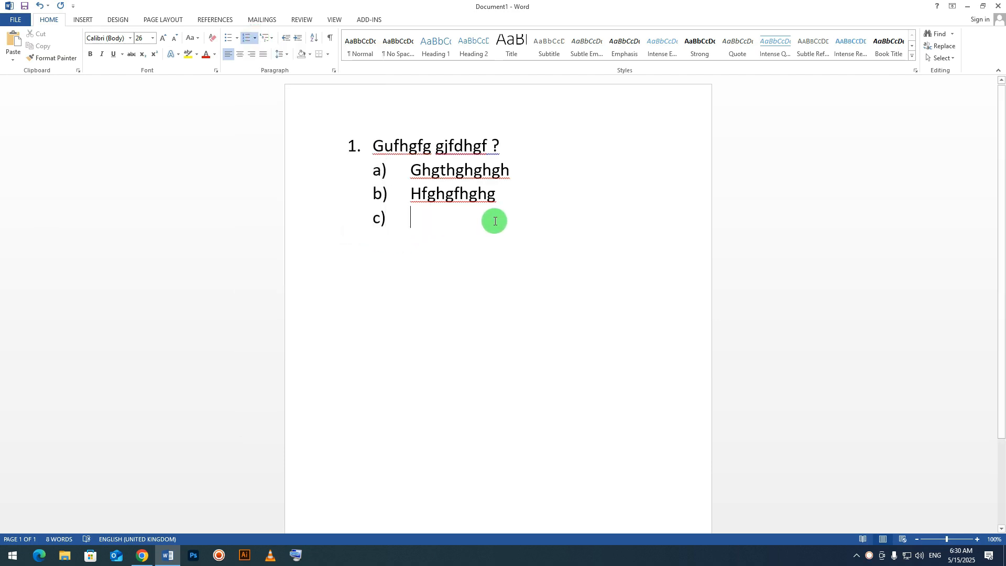
# Enter the sub-items Ghggfhg and Hgfhh, and return to the main level to add the question Jhjhjhjhj jh hjh? as item 2.
pyautogui.write('ghggfhg')
pyautogui.press('Return')
pyautogui.write('hgfhh')
pyautogui.press('Return')
pyautogui.press('Return')
pyautogui.write('jhjhjhj jh hjh?')
pyautogui.press('Return')
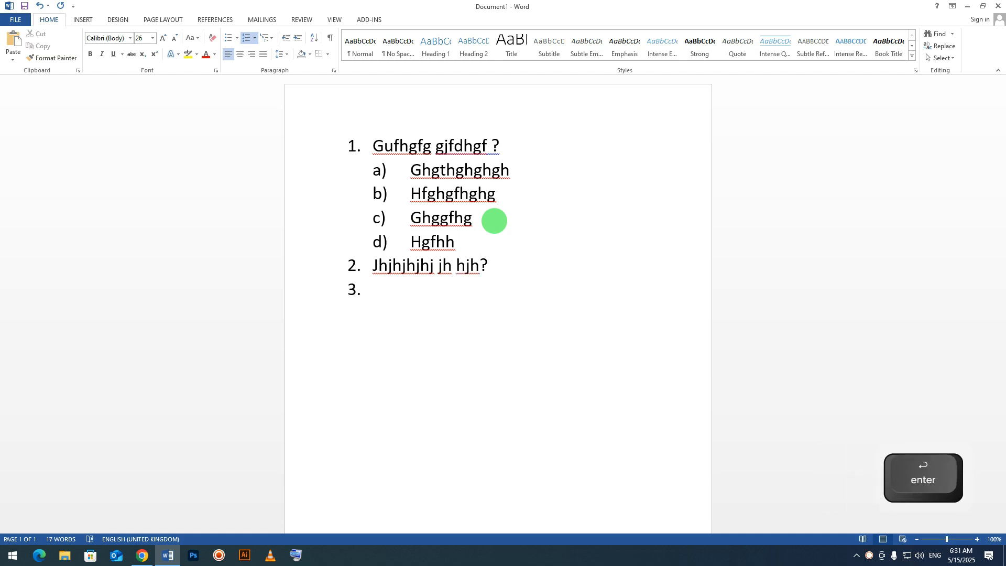
# Add the lettered sub-items Hghgjj, Jhgjhgj, Gjghjhg and Gfhfghfg under the second question, and remove the empty number 3 that follows.
pyautogui.press('Tab')
pyautogui.write('hghgjj')
pyautogui.press('Return')
pyautogui.write('jhgjhgj')
pyautogui.press('Return')
pyautogui.write('gjghjhg')
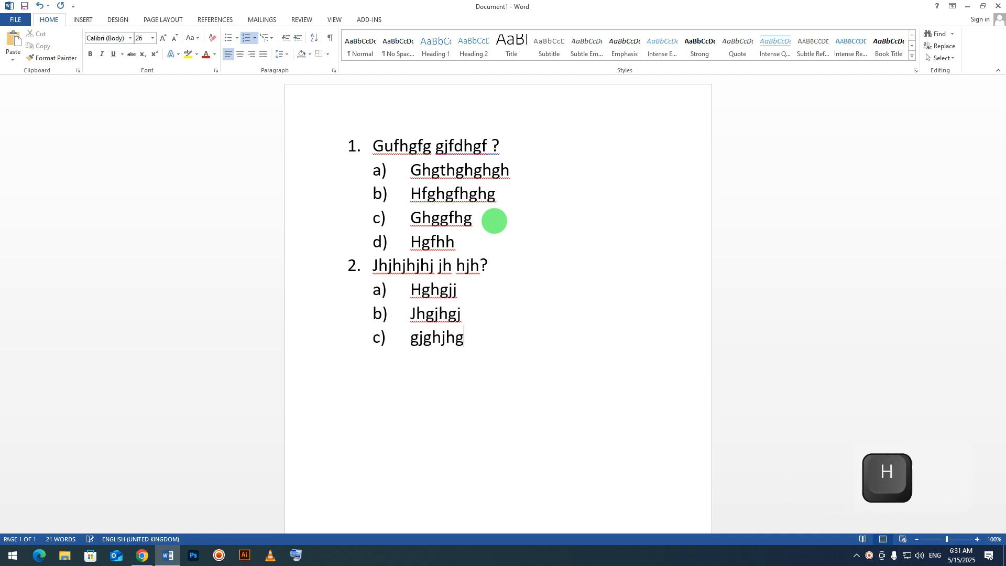
pyautogui.press('Return')
pyautogui.write('gfhfghfg')
pyautogui.press('Return')
pyautogui.press('Return')
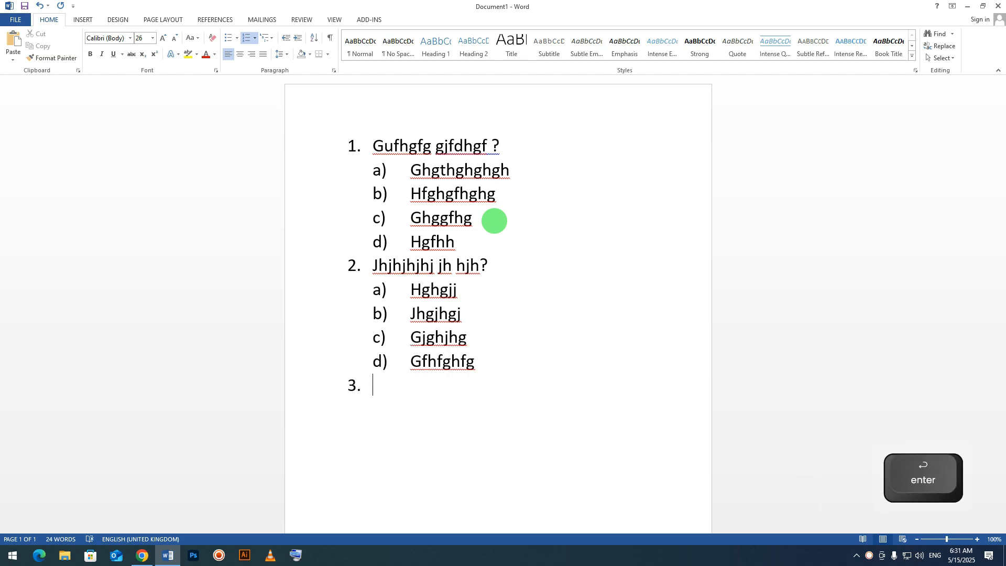
pyautogui.press('BackSpace')
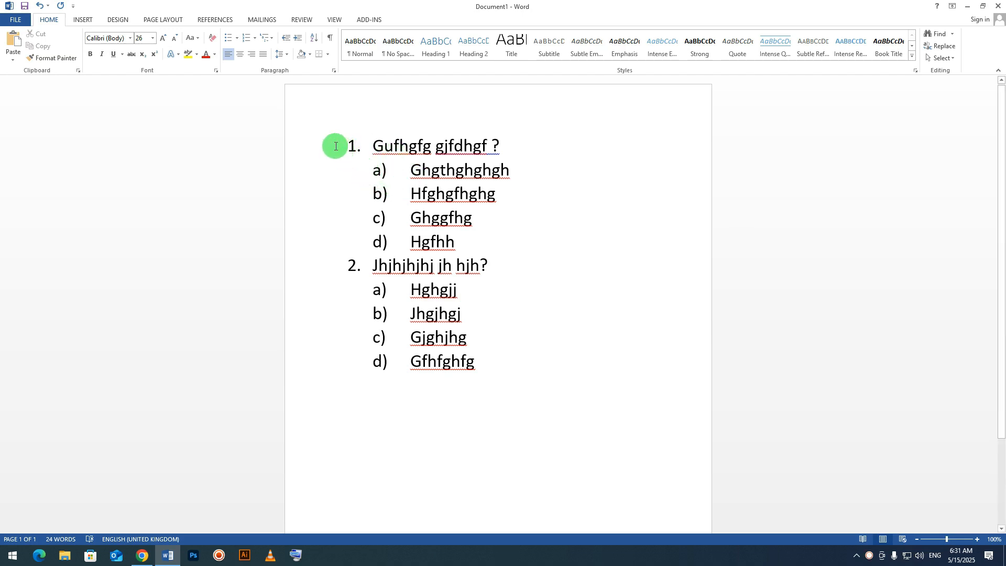
pyautogui.click(342, 144)
pyautogui.click(378, 169)
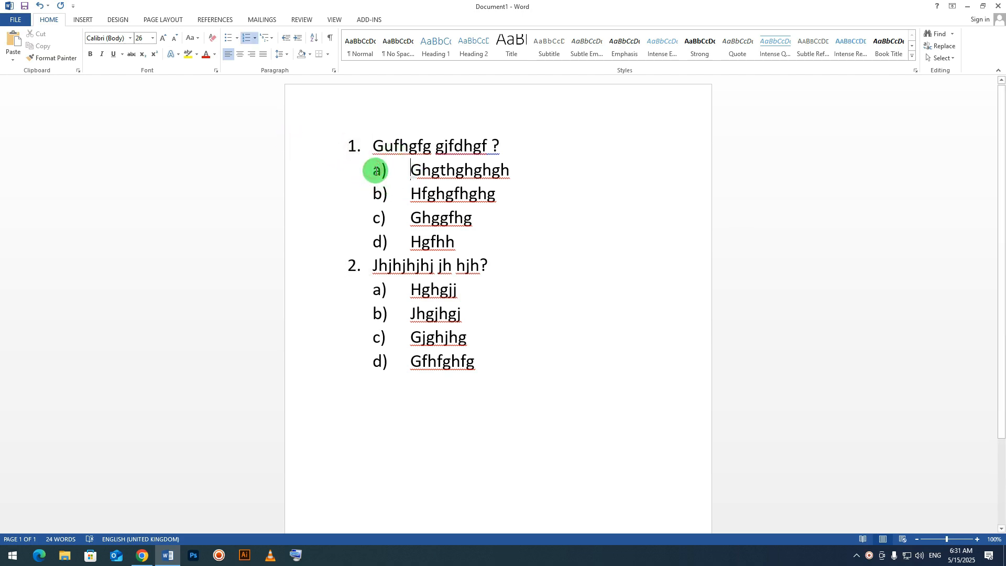
pyautogui.click(413, 182)
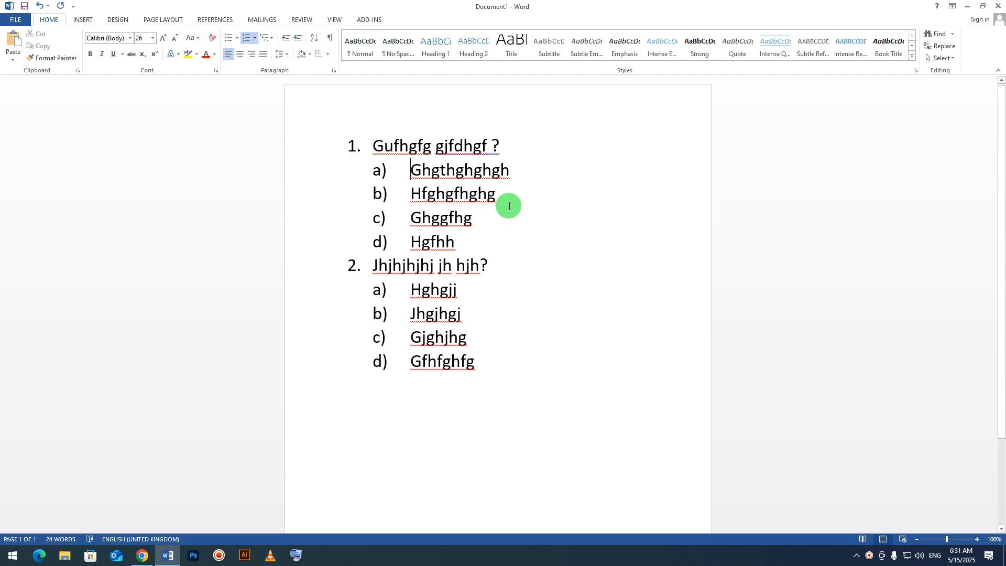
pyautogui.click(377, 170)
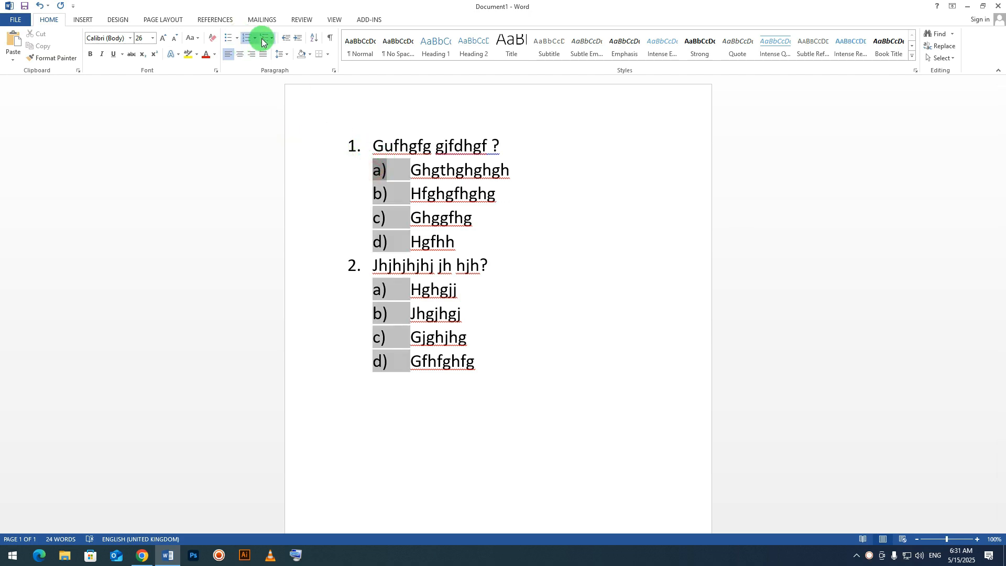
pyautogui.click(256, 38)
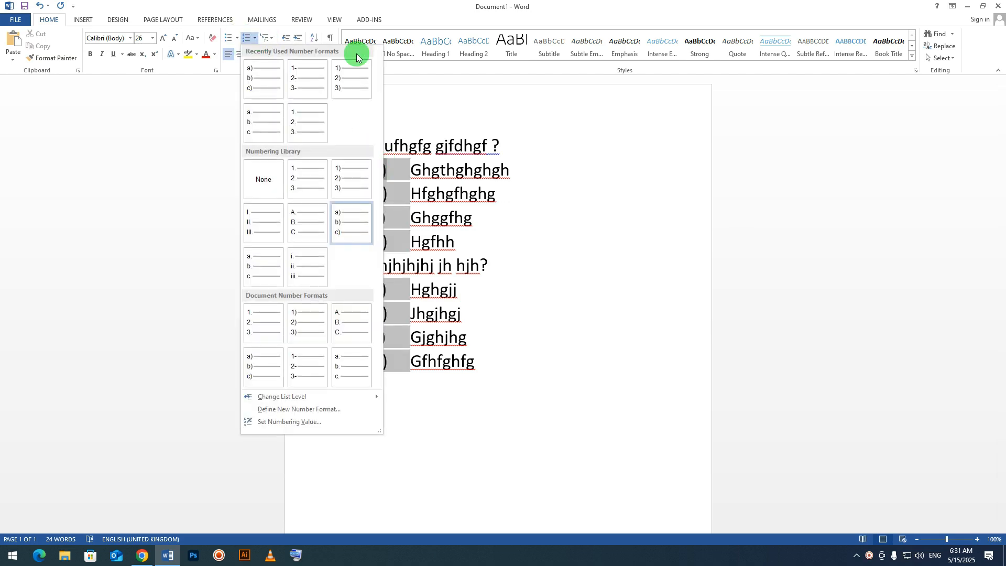
pyautogui.click(600, 150)
pyautogui.click(474, 195)
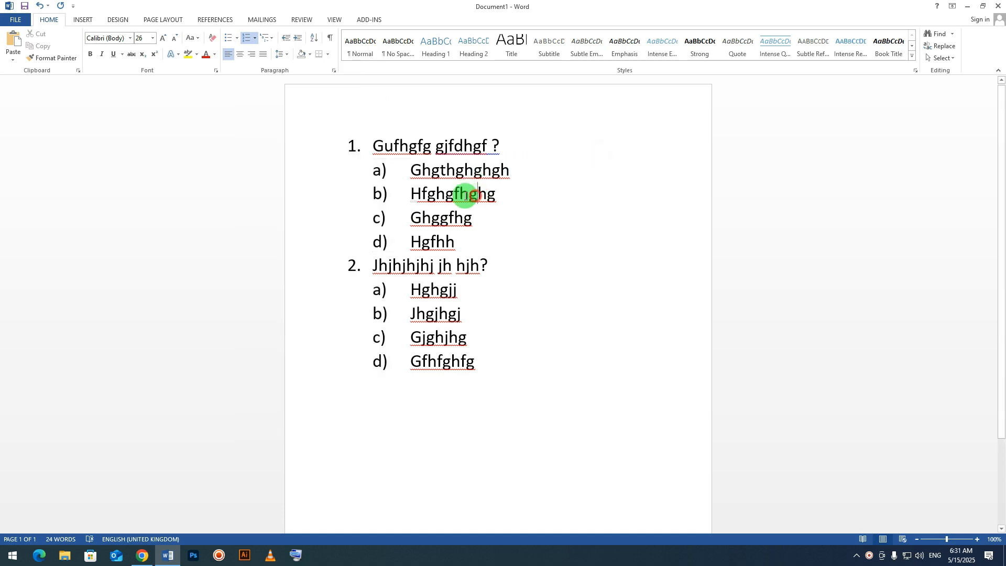
# Change the numbering format of the lettered sub-items under both questions to I. II. III.
pyautogui.click(379, 170)
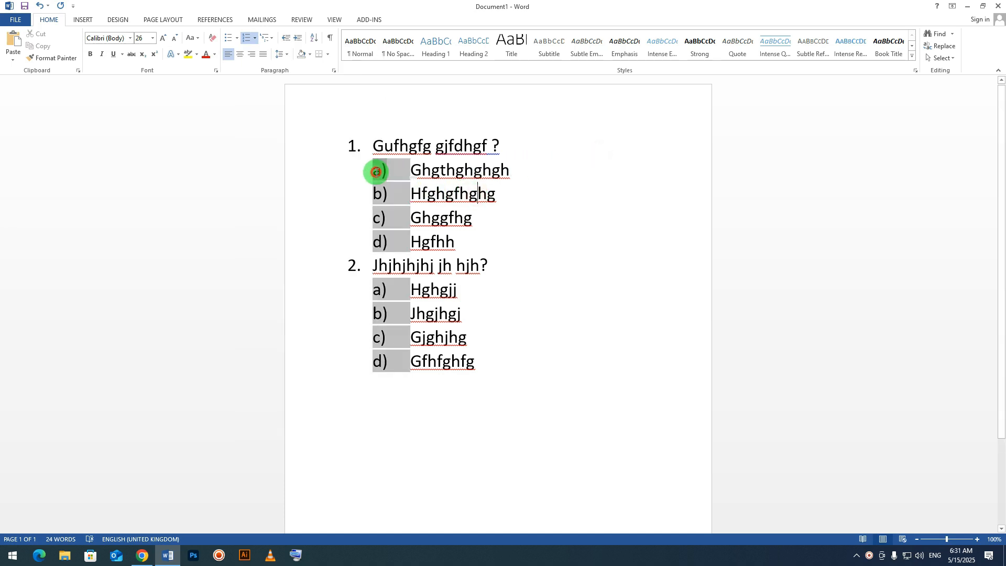
pyautogui.click(256, 38)
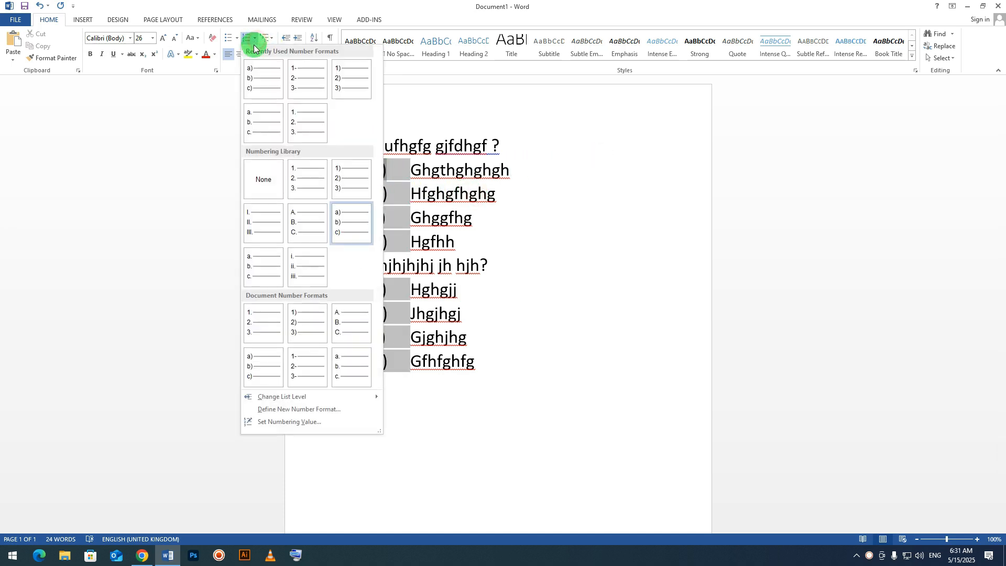
pyautogui.click(260, 225)
pyautogui.click(560, 262)
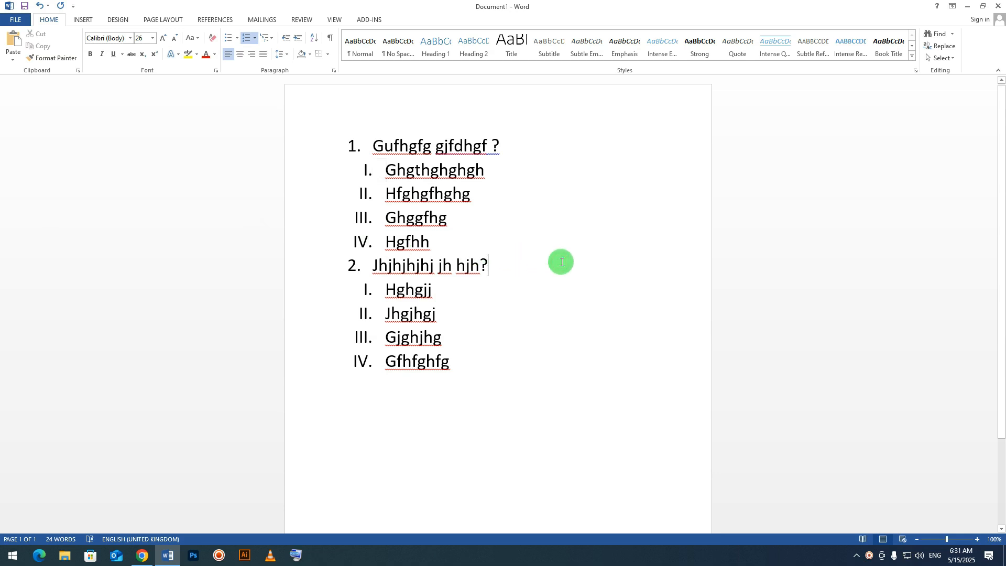
# Set the sub-items' numbering format under both questions back to a) b) c).
pyautogui.click(367, 171)
pyautogui.click(256, 38)
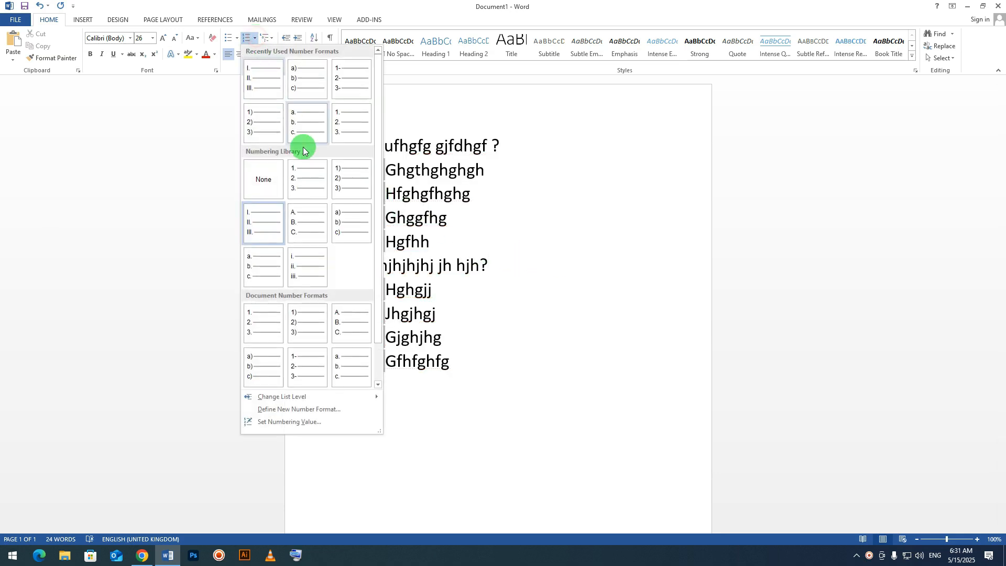
pyautogui.click(354, 221)
pyautogui.click(594, 223)
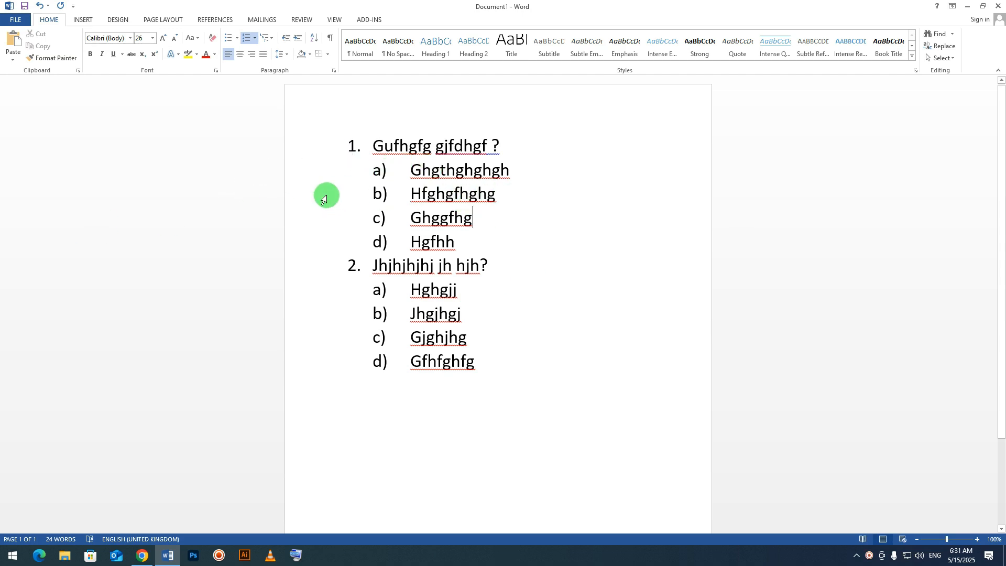
# Change the numbering format of the two main questions to 1) 2) 3).
pyautogui.click(353, 147)
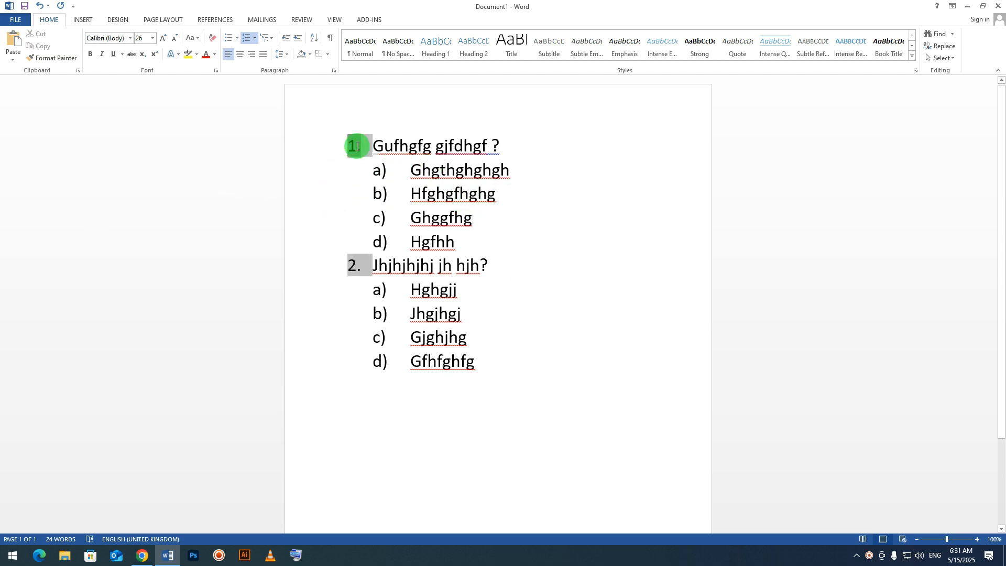
pyautogui.click(255, 38)
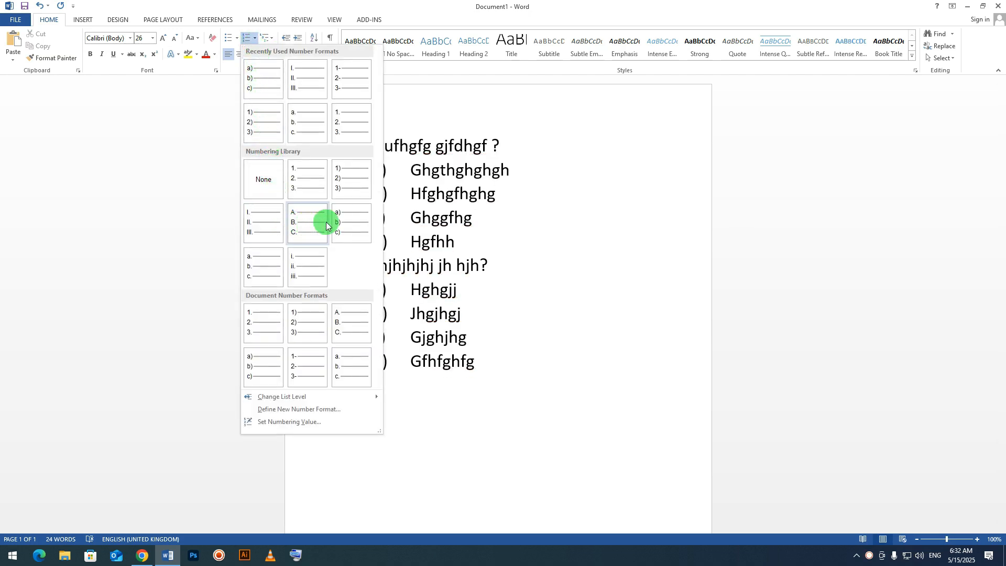
pyautogui.click(262, 123)
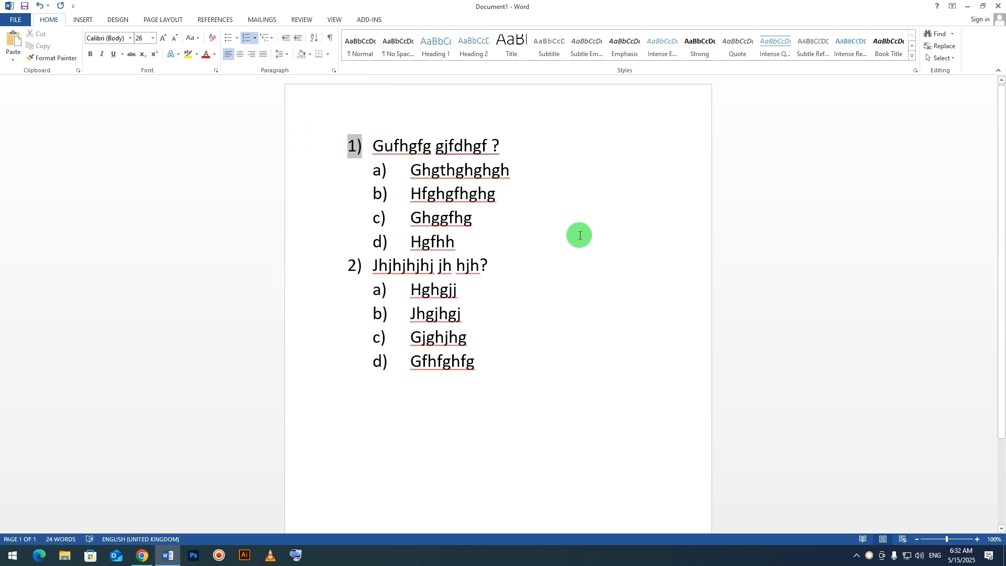
pyautogui.click(454, 236)
pyautogui.moveTo(520, 385); pyautogui.dragTo(302, 102)
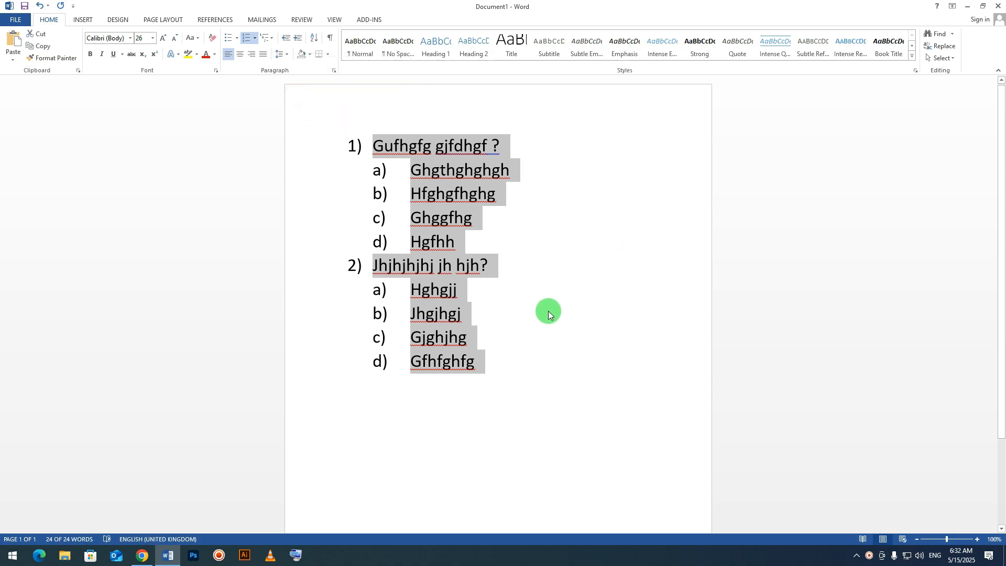
# On a new unnumbered line a little below the list, switch typing to Bangla and set the font to SutonnyMJ.
pyautogui.click(527, 363)
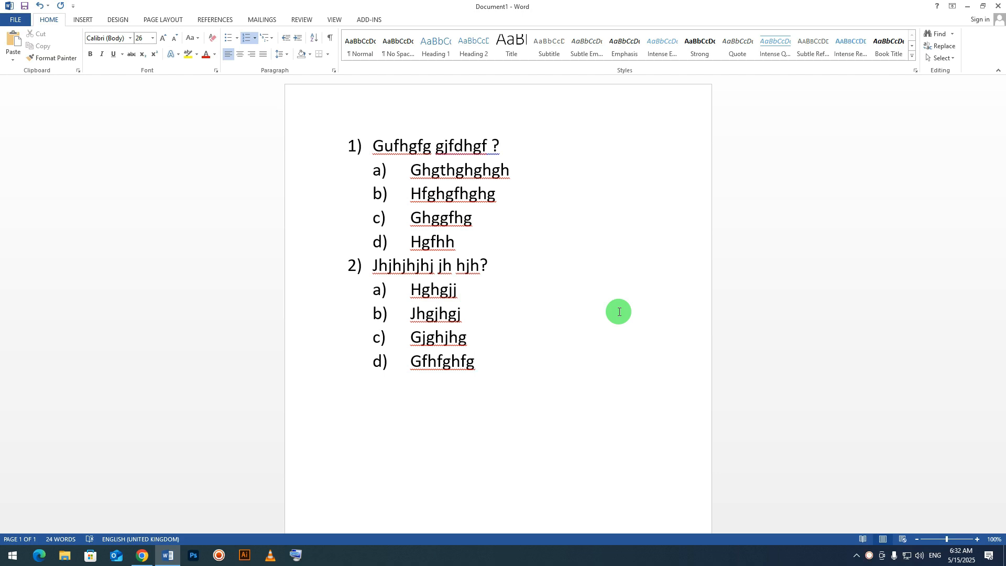
pyautogui.press('Return')
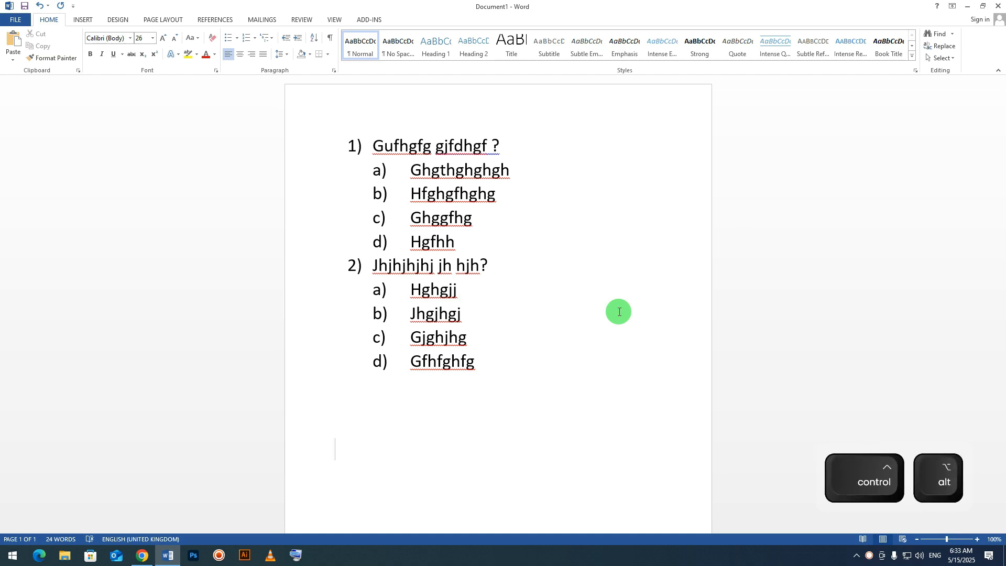
pyautogui.hotkey('ctrl', 'alt', 'b')
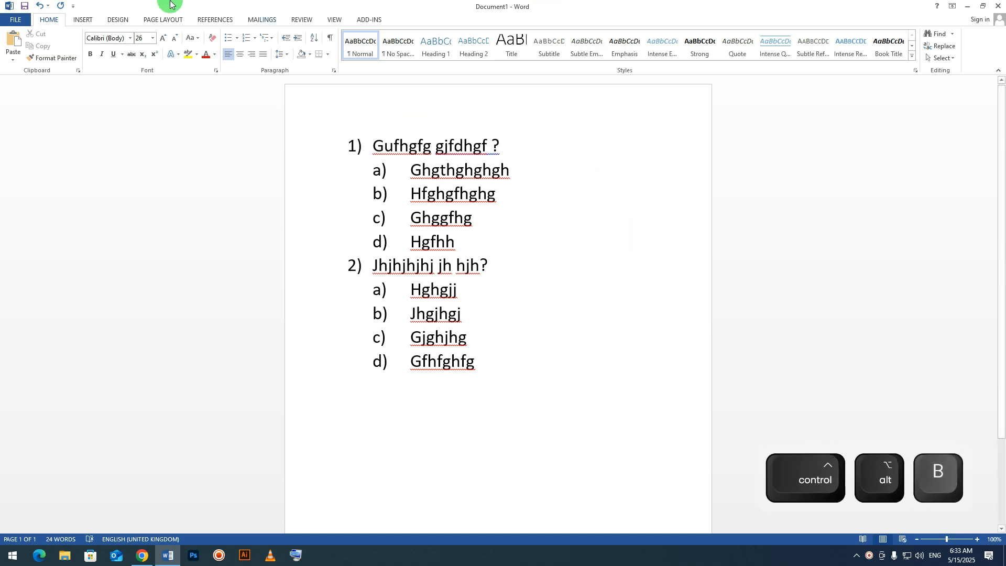
pyautogui.click(89, 37)
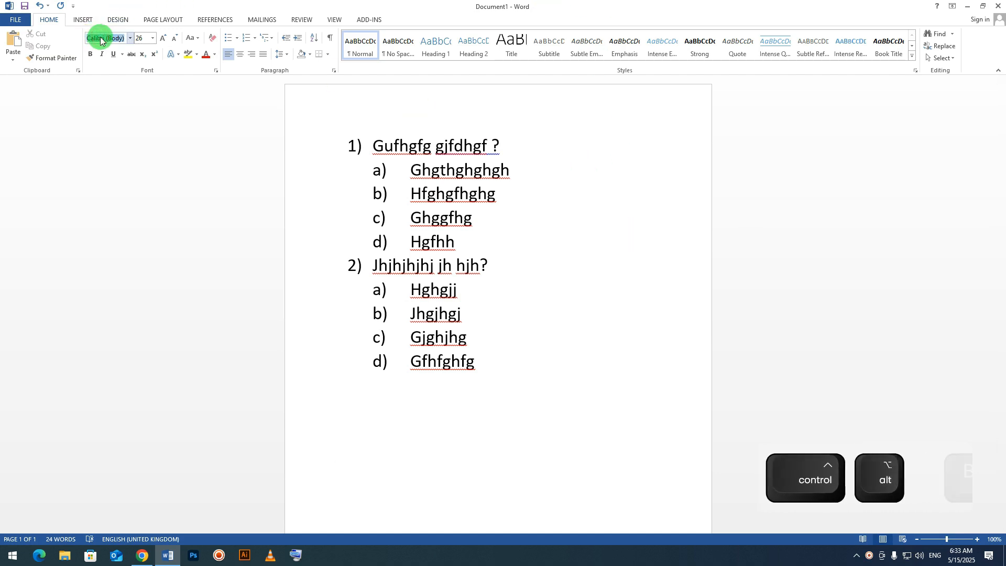
pyautogui.press('u')
pyautogui.write('t')
pyautogui.press('Return')
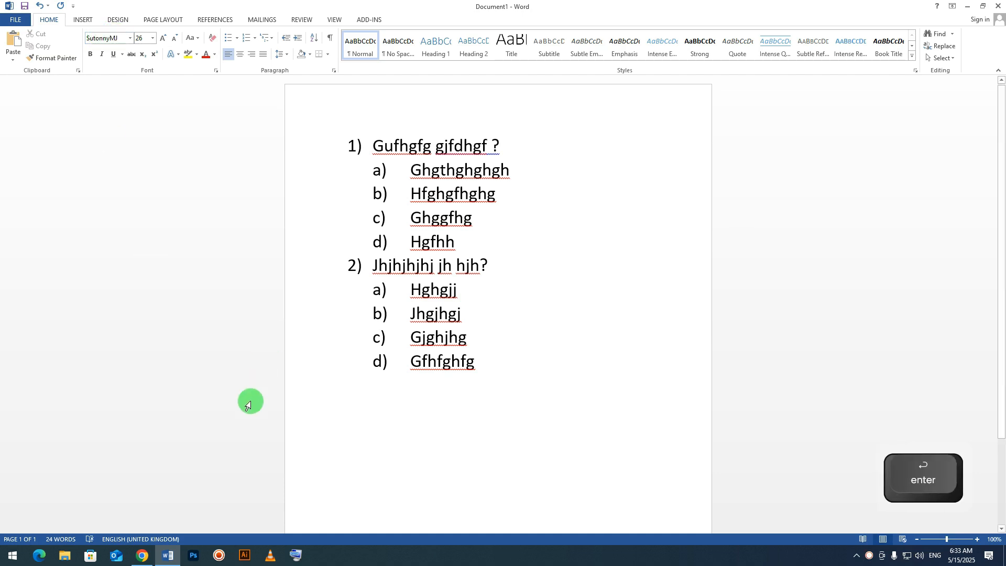
# Enter the Bangla question ১. তোমার নাম কি ? with its number as plain text, undoing the automatic list formatting.
pyautogui.write('1')
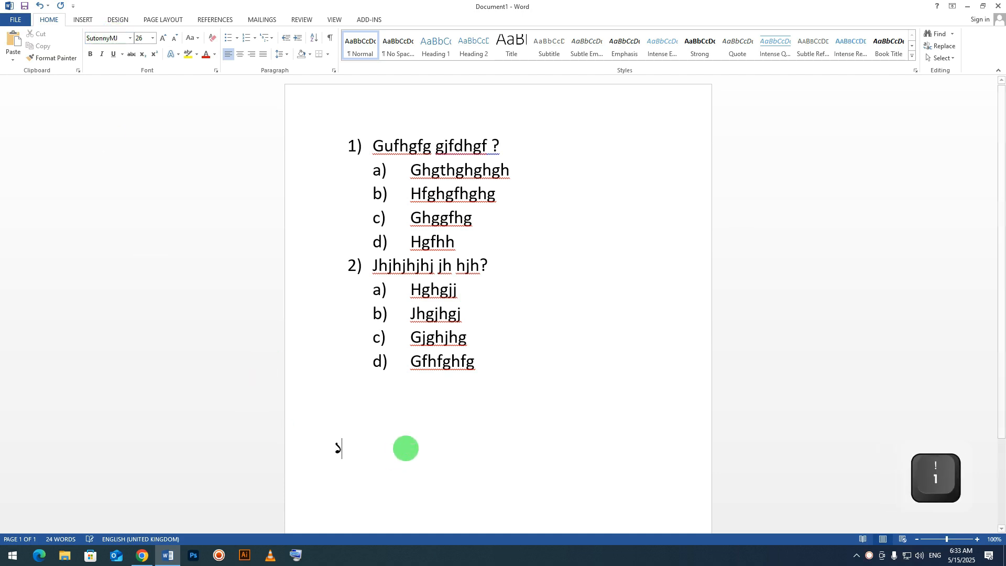
pyautogui.write('.')
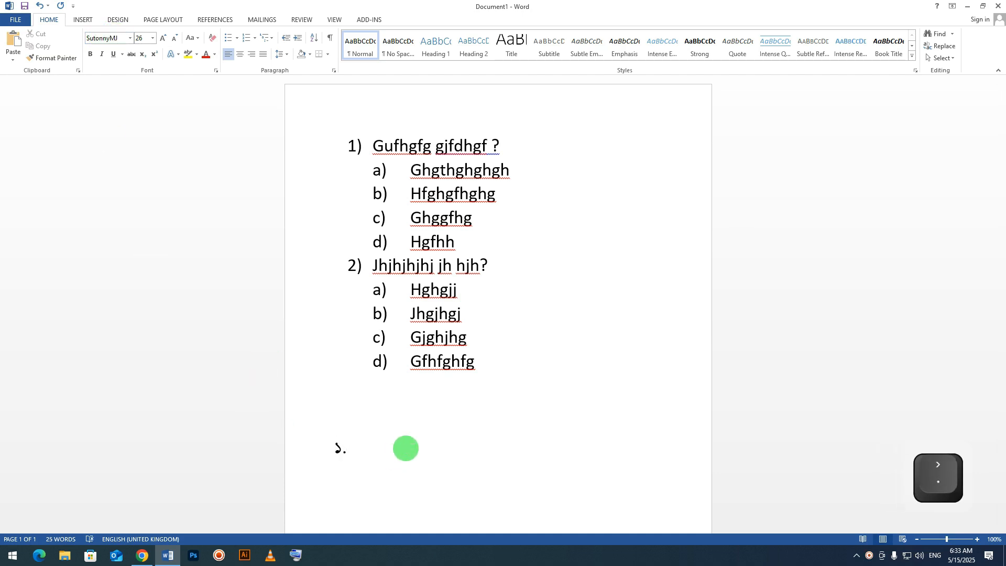
pyautogui.hotkey('ctrl', 'z')
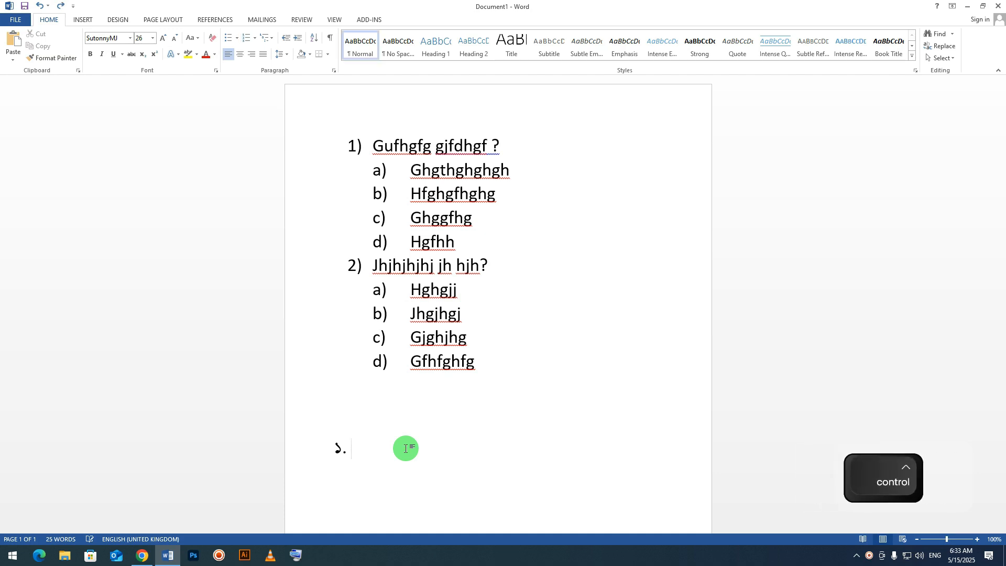
pyautogui.write('তোমা')
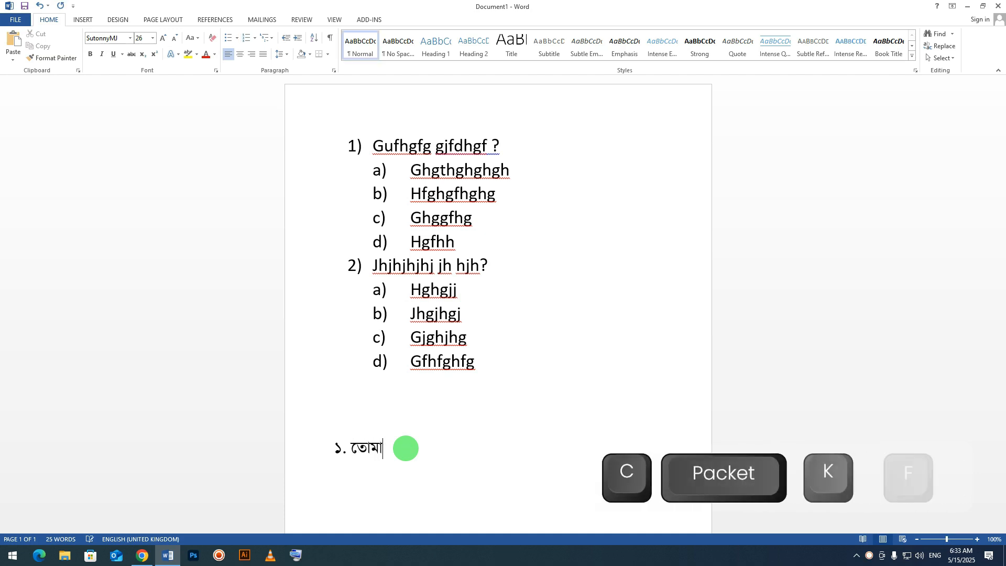
pyautogui.write('র নাম কি')
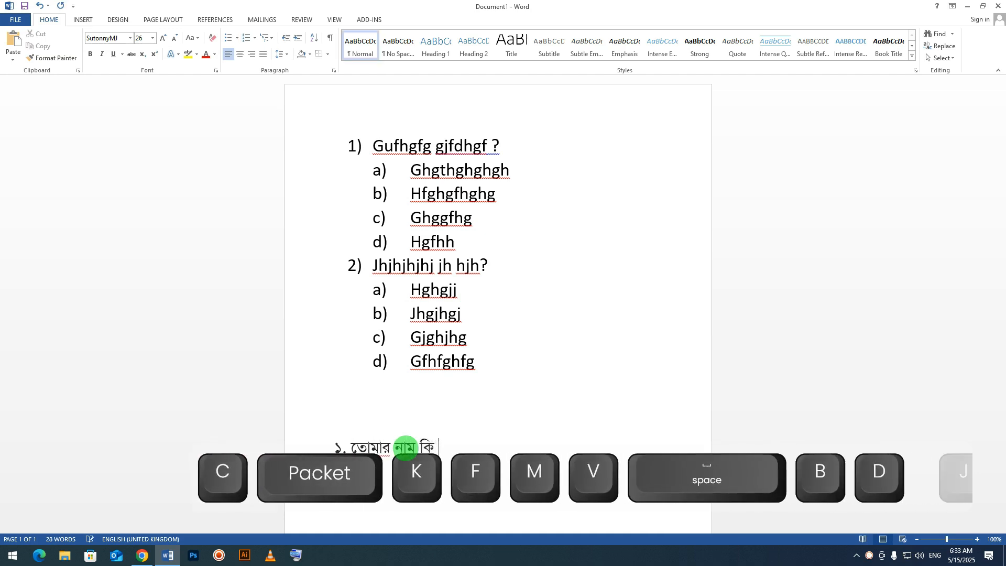
pyautogui.write(' ?')
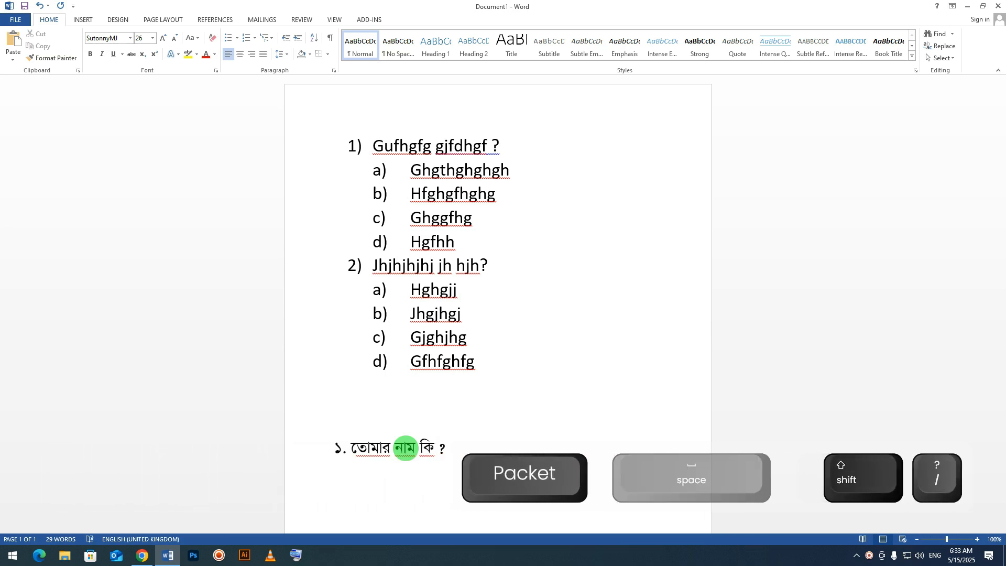
# Add the first option on an indented line below the Bangla question, labelled ক. and followed by a Bangla first name.
pyautogui.press('Return')
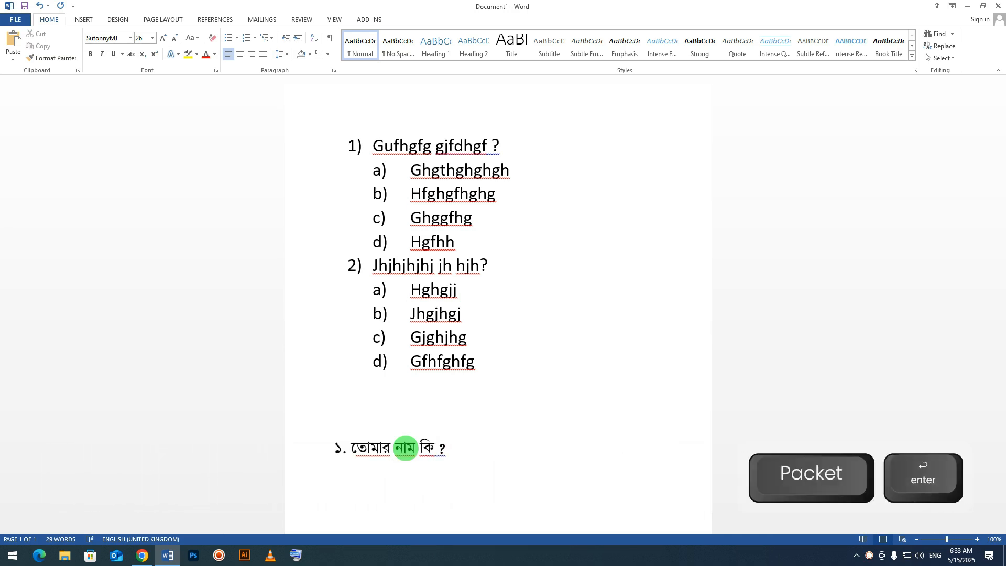
pyautogui.press('Tab')
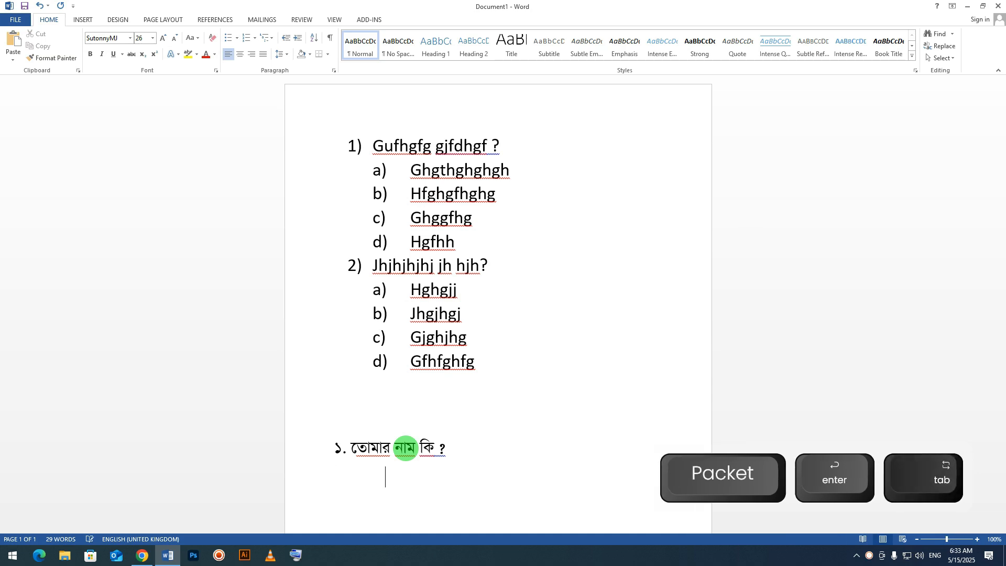
pyautogui.write('ক')
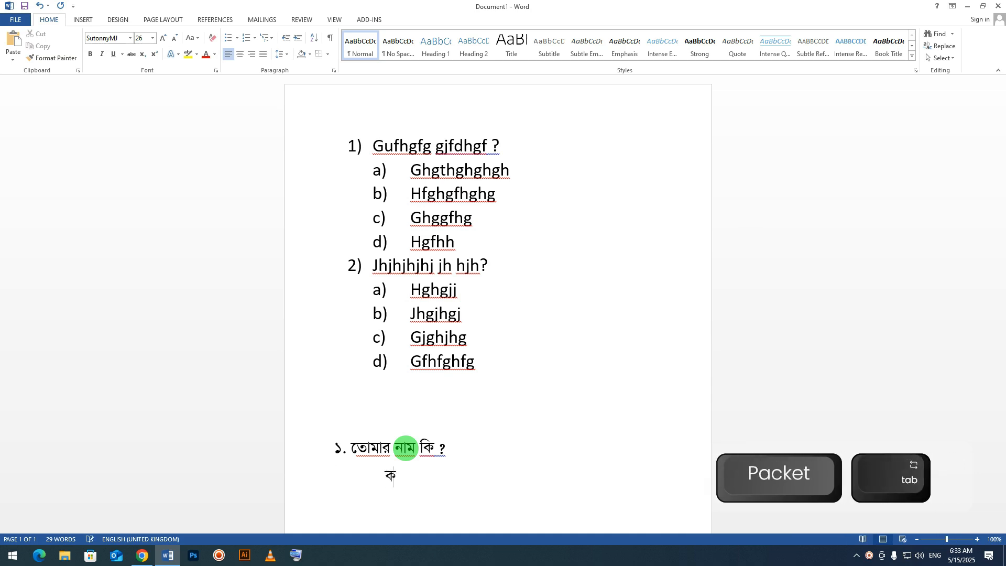
pyautogui.write('.')
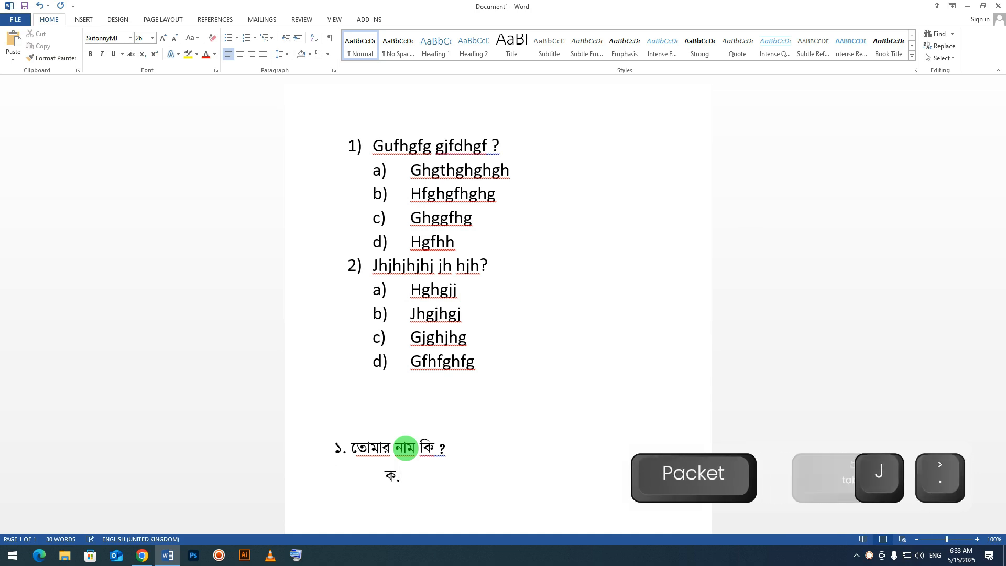
pyautogui.write('আ')
pyautogui.press('BackSpace')
pyautogui.write('িবর')
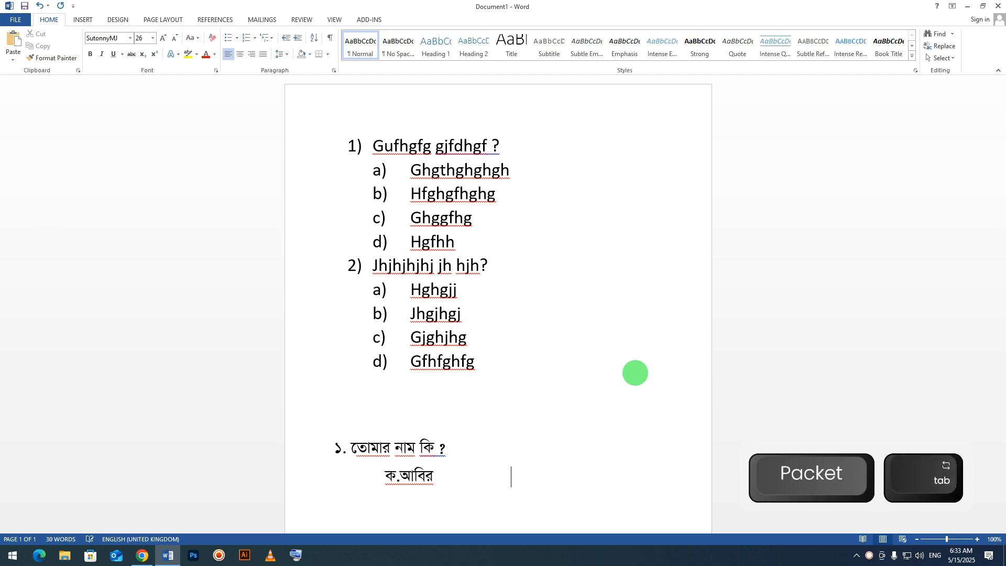
# Add a second option labelled খ. with another Bangla first name, spaced well apart on the same line.
pyautogui.write(' খ')
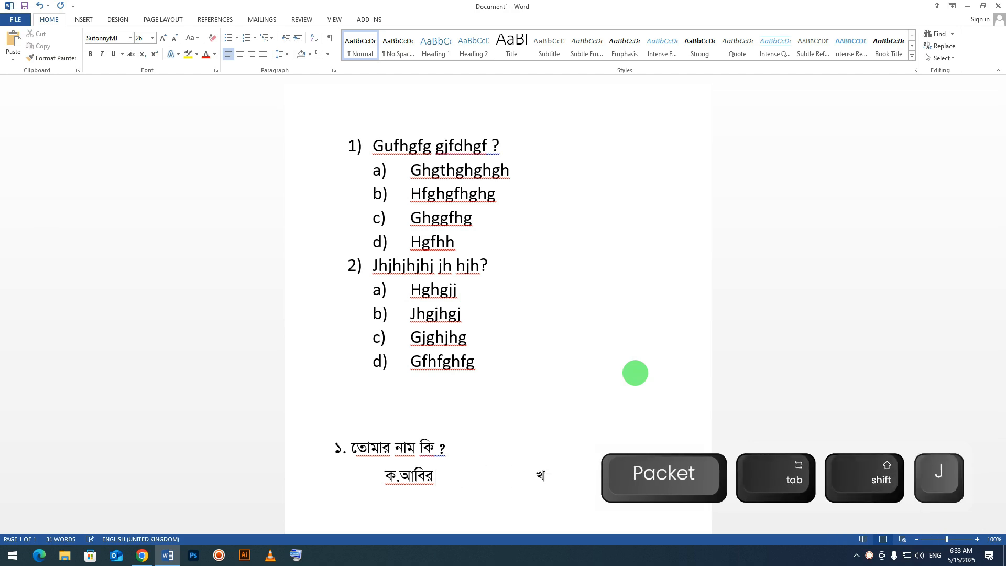
pyautogui.write('. vfd')
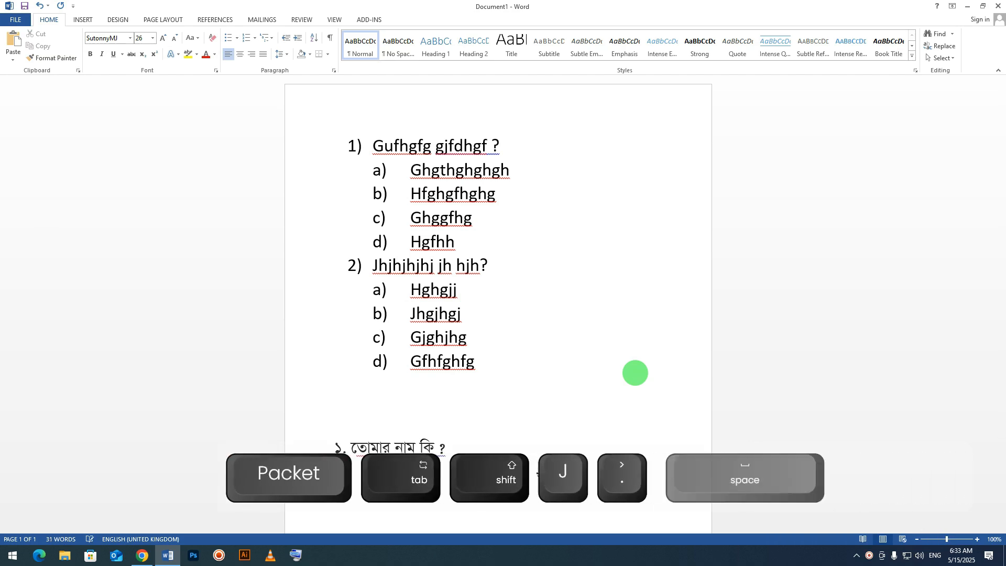
pyautogui.write('r')
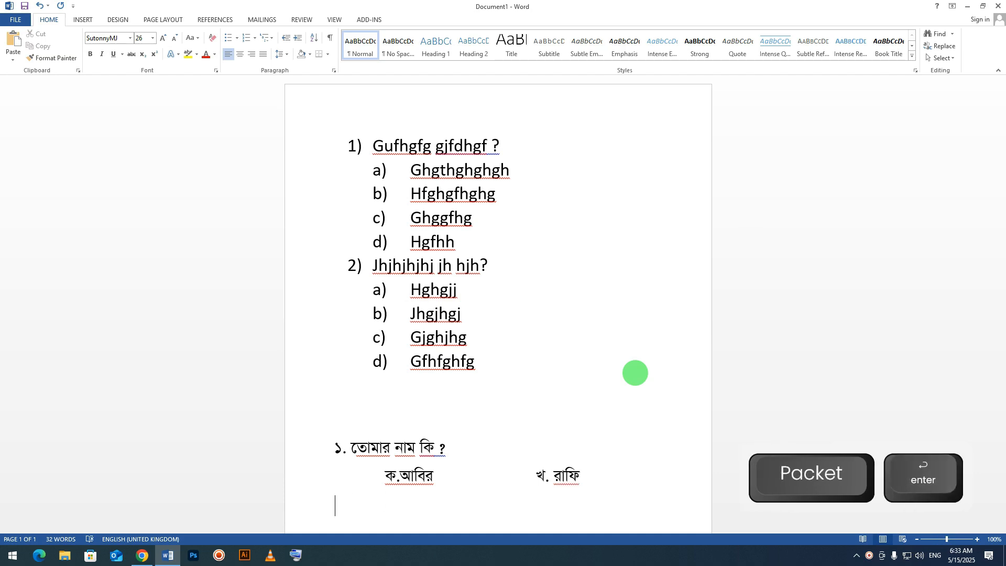
# Add the third option on a new indented line, labelled গ. and followed by a Bangla first name.
pyautogui.press('Tab')
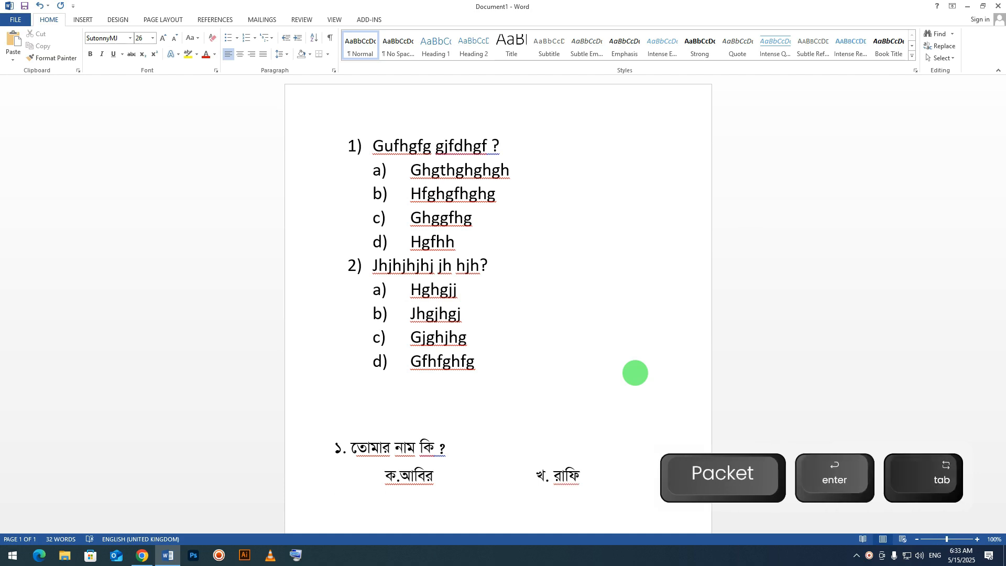
pyautogui.write('গ')
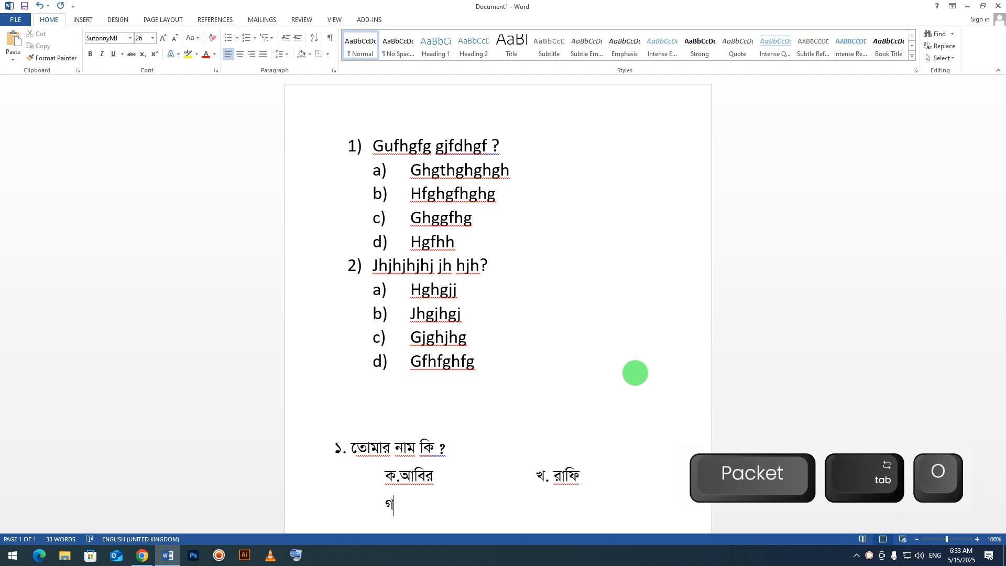
pyautogui.write('.')
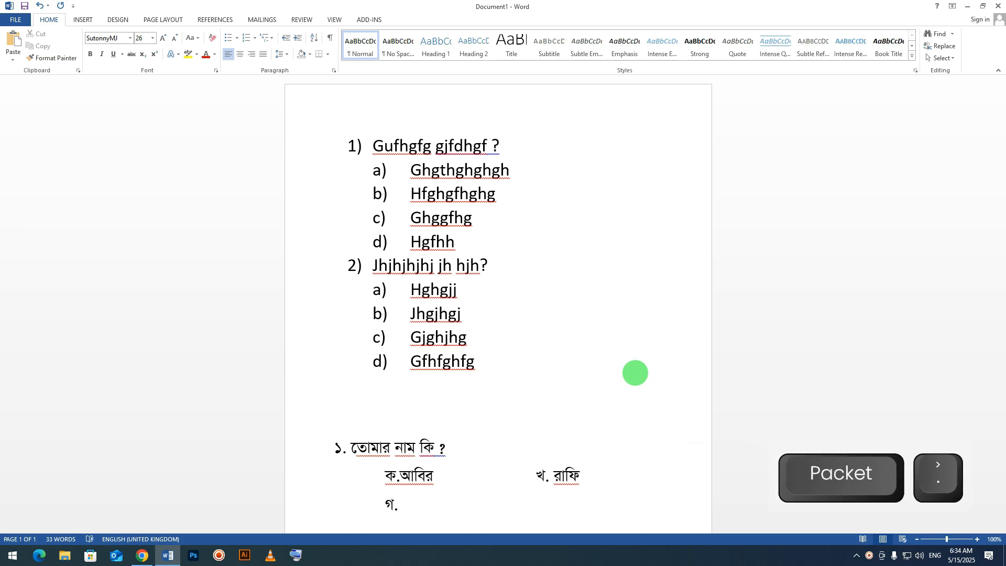
pyautogui.write('না')
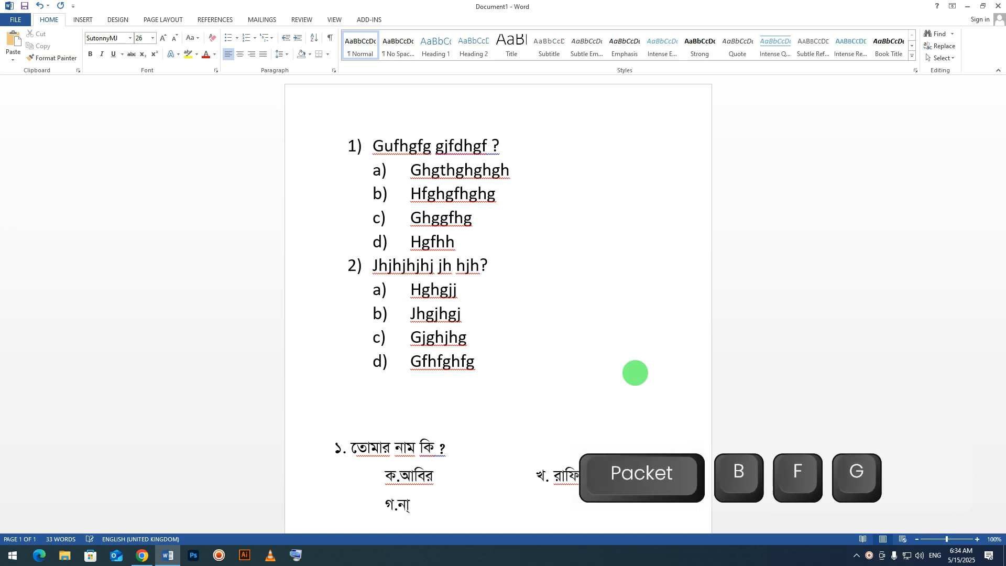
pyautogui.write('ঈম')
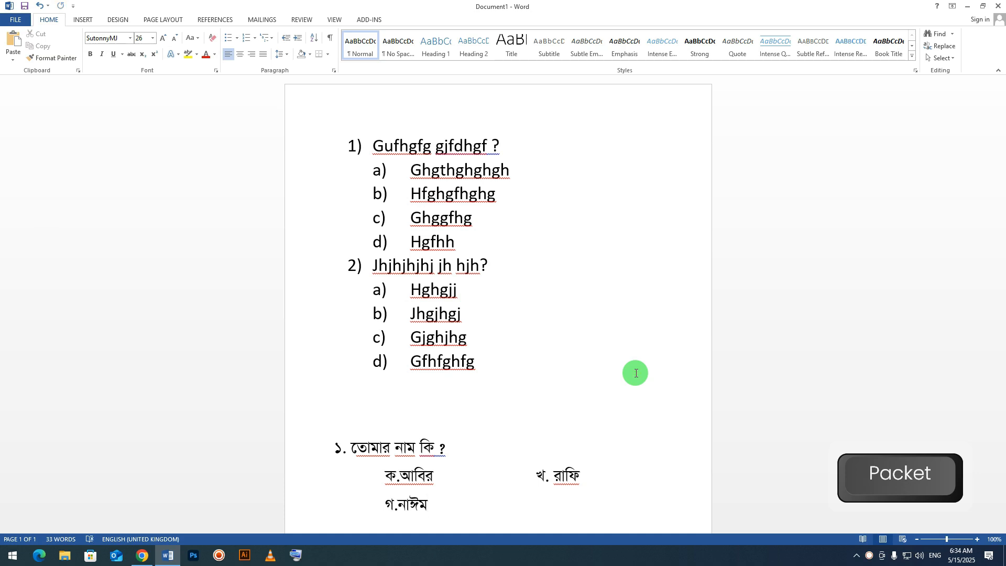
# Add the fourth option label ঘ. with filler characters on the third option's line, aligned under the second option.
pyautogui.moveTo(477, 369); pyautogui.dragTo(376, 261)
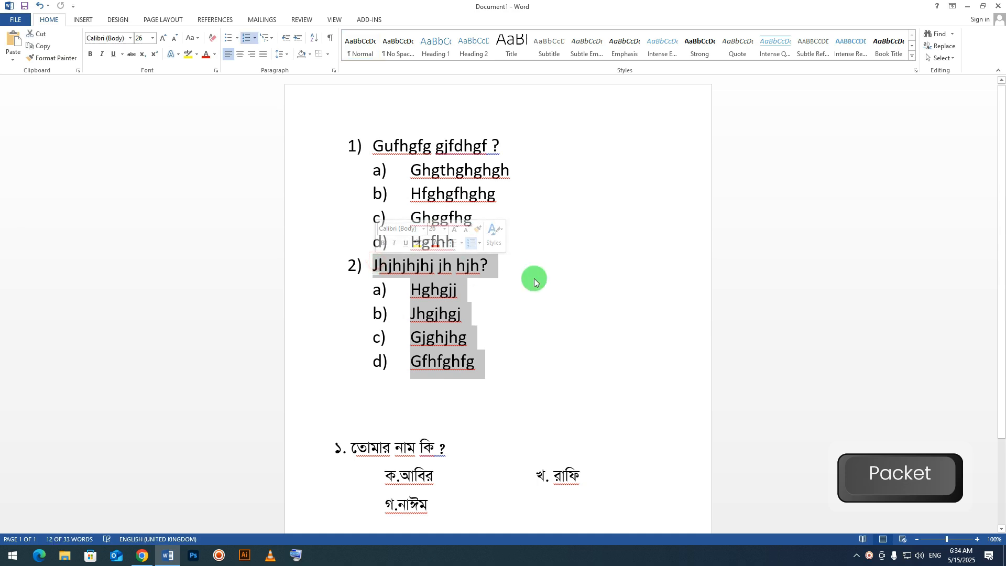
pyautogui.scroll(-2, 535, 510)
pyautogui.click(447, 428)
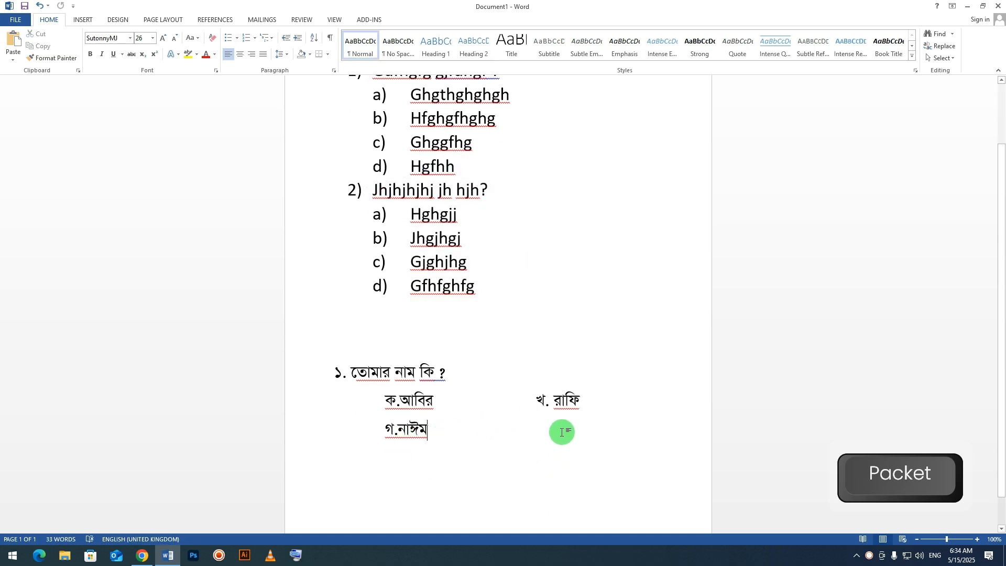
pyautogui.press('Tab')
pyautogui.press('Tab')
pyautogui.press('Tab')
pyautogui.press('Tab')
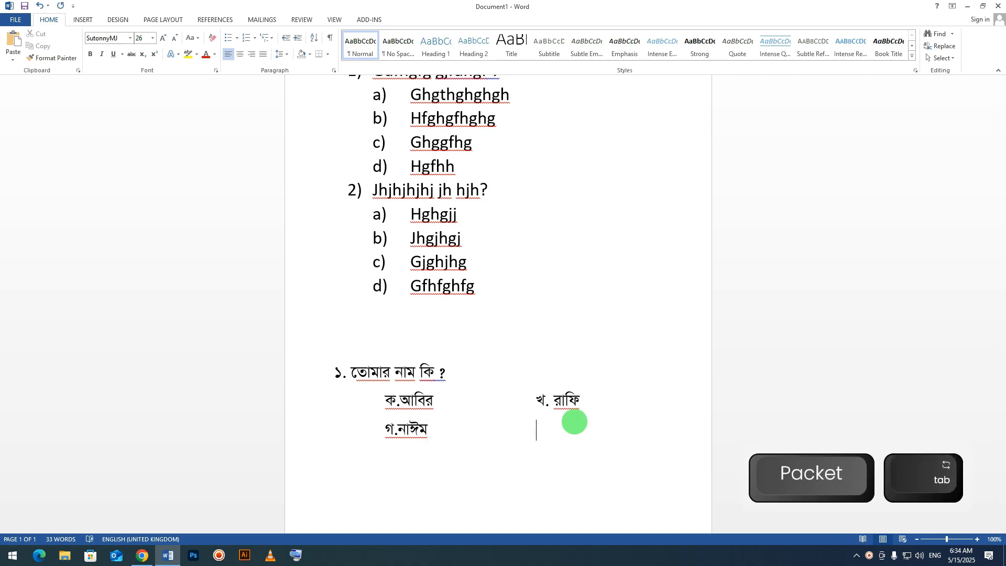
pyautogui.write('ঘ.')
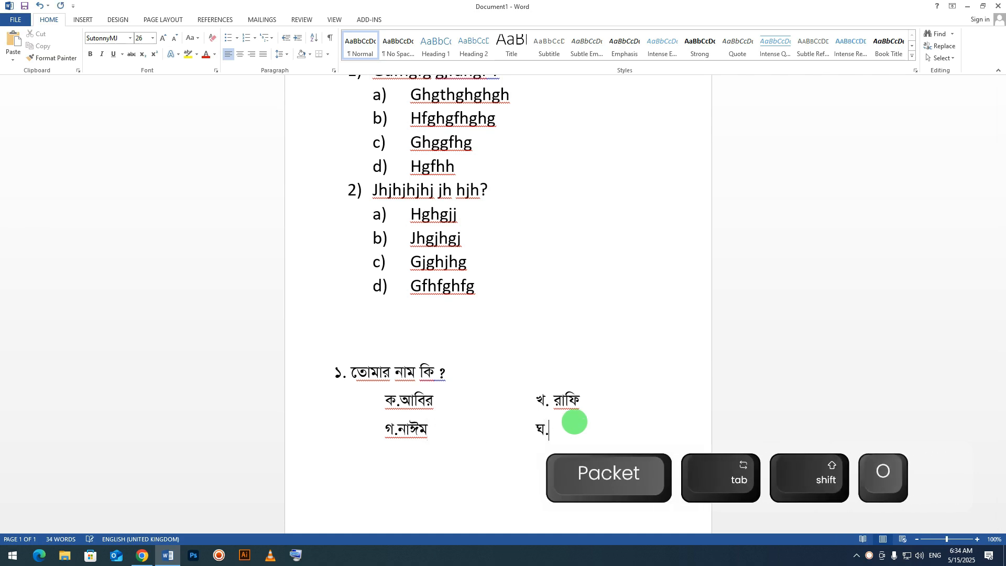
pyautogui.write('g h')
pyautogui.press('BackSpace')
pyautogui.write('f')
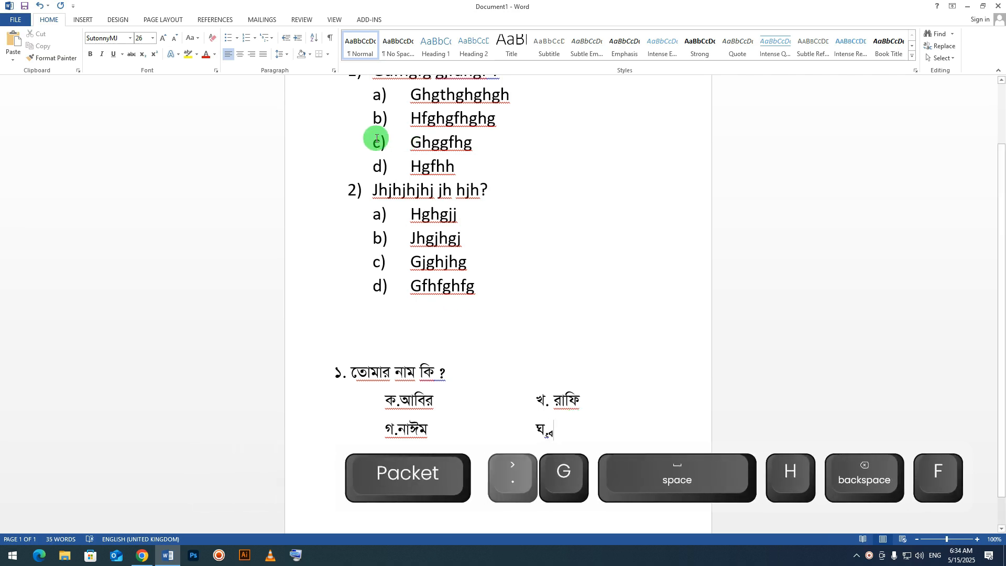
# Insert a third-level list item reading KKZK under sub-item a) of the first question.
pyautogui.scroll(3, 387, 138)
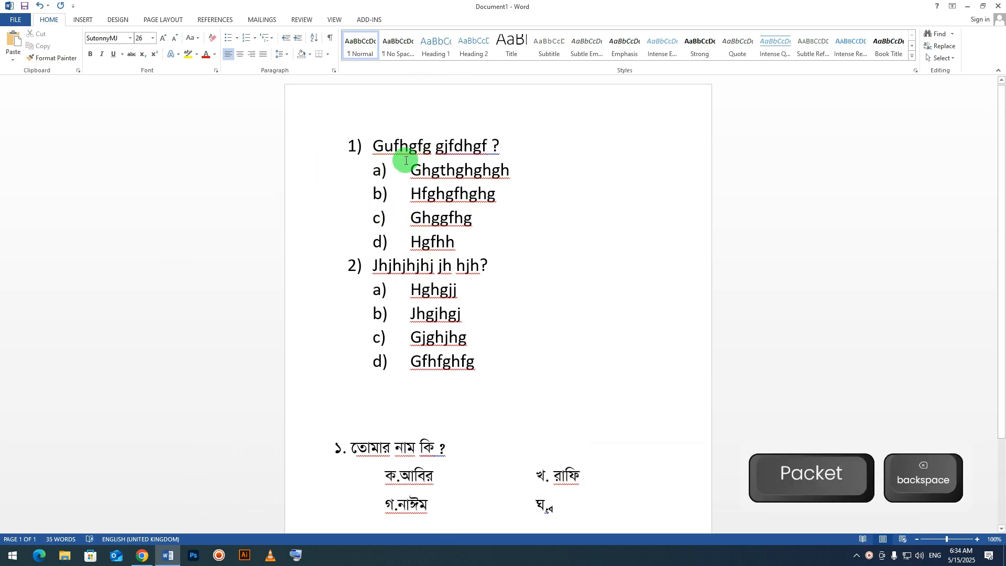
pyautogui.click(441, 171)
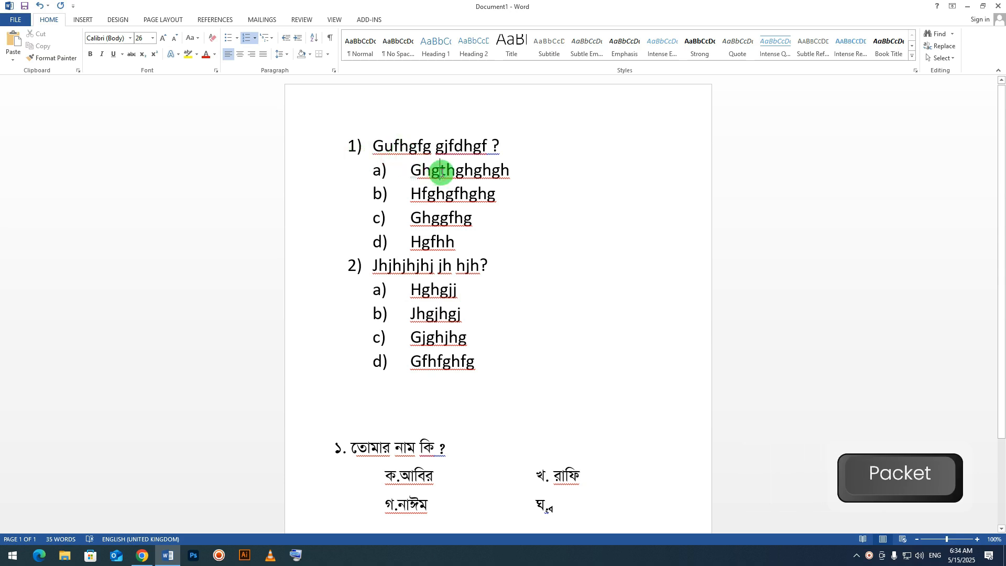
pyautogui.click(431, 166)
pyautogui.click(441, 167)
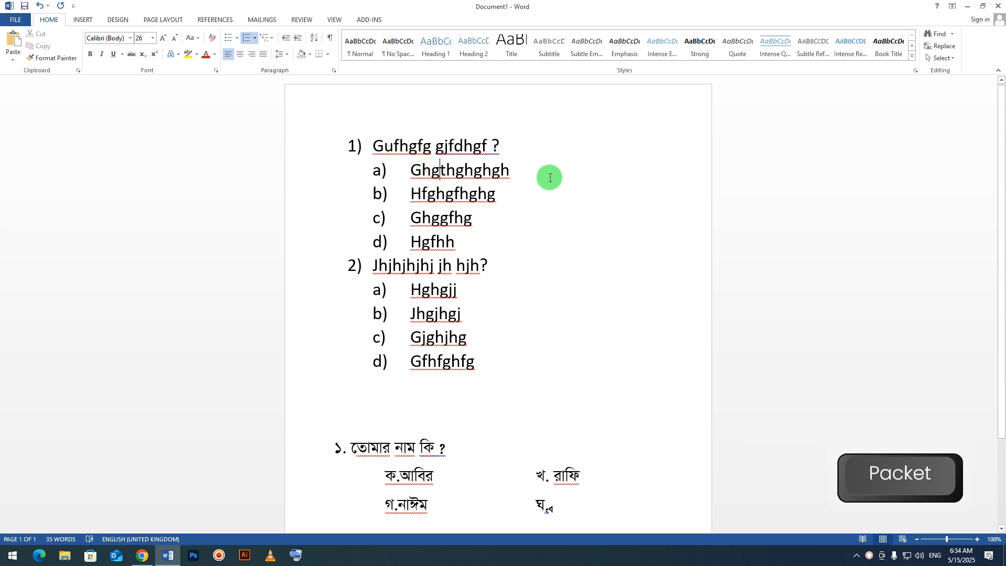
pyautogui.click(434, 150)
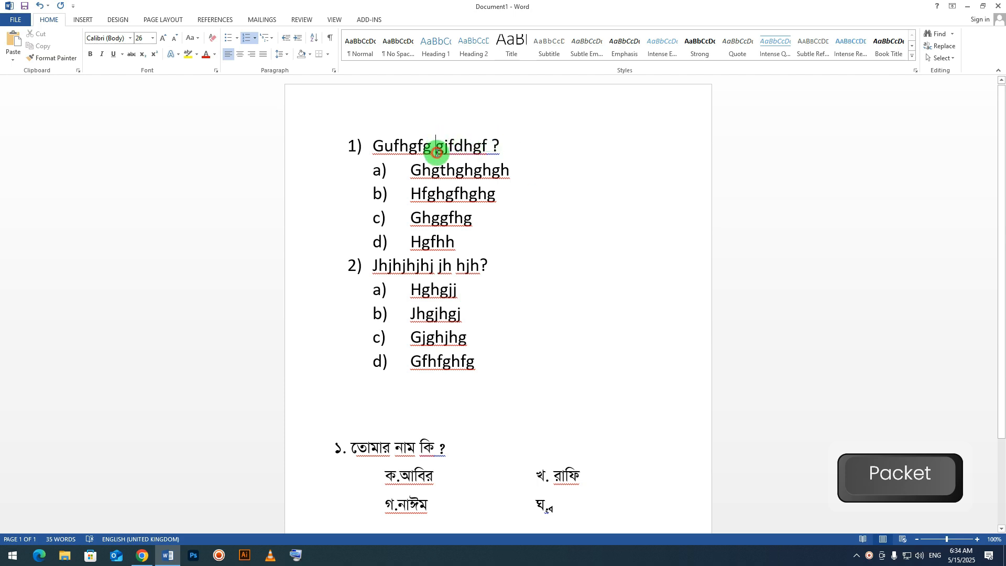
pyautogui.click(515, 173)
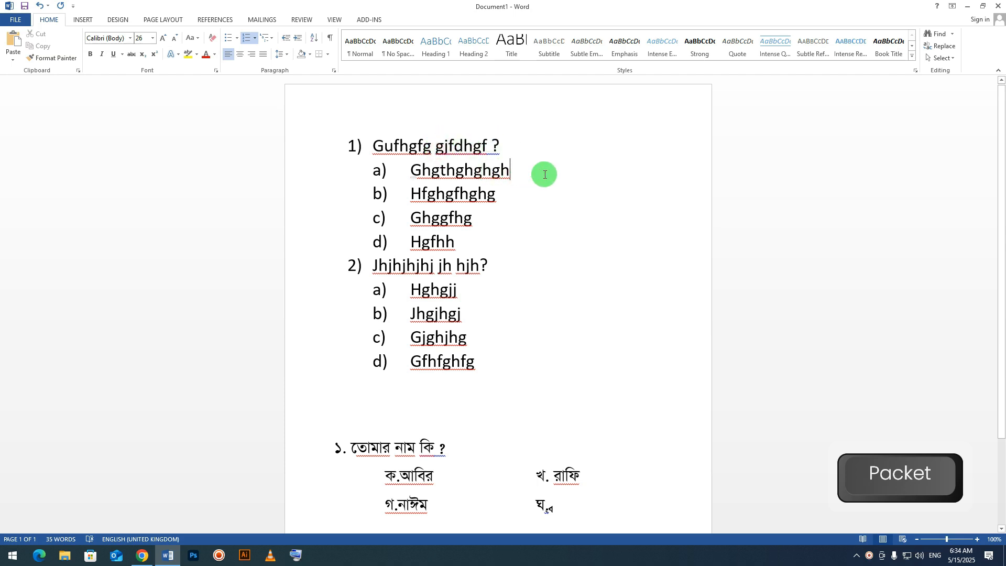
pyautogui.press('Return')
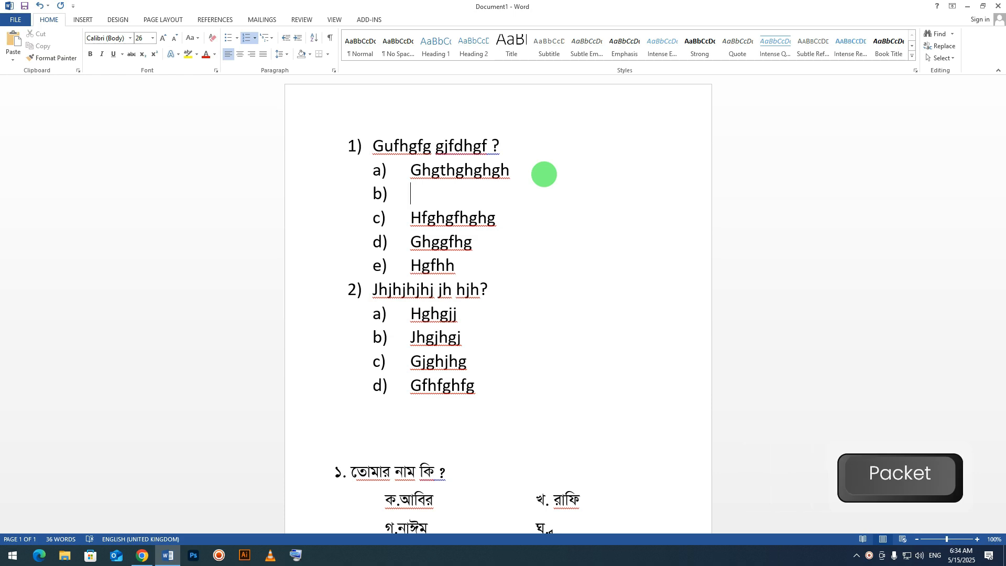
pyautogui.press('Tab')
pyautogui.write('KKZK')
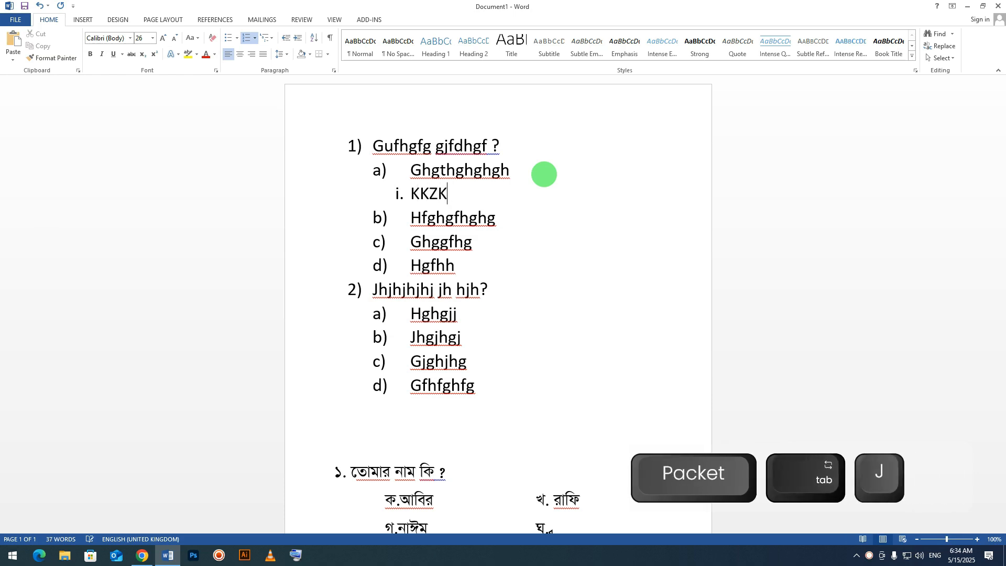
# Add an empty list item below KKZK and demote it to the fourth level.
pyautogui.click(352, 149)
pyautogui.click(429, 171)
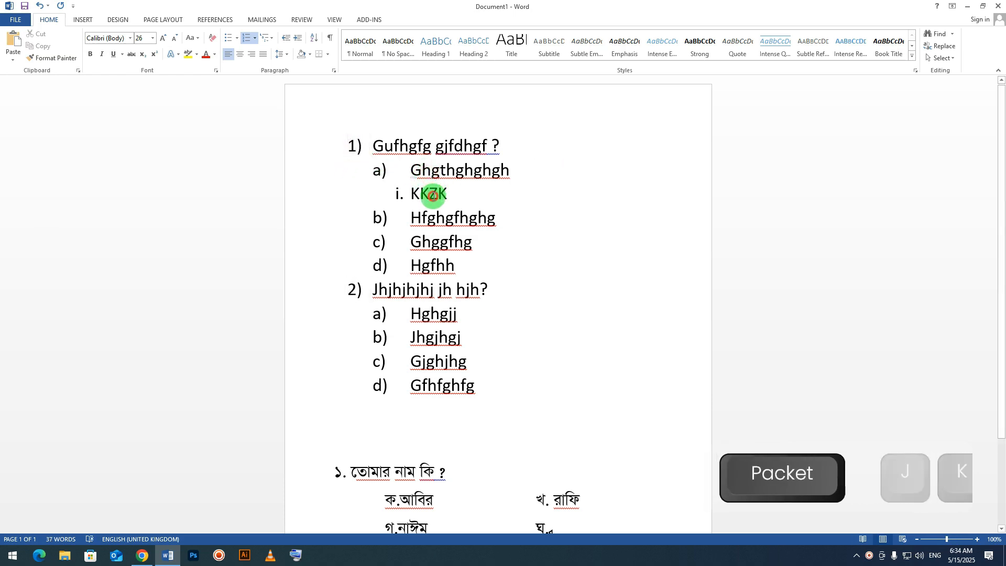
pyautogui.click(455, 193)
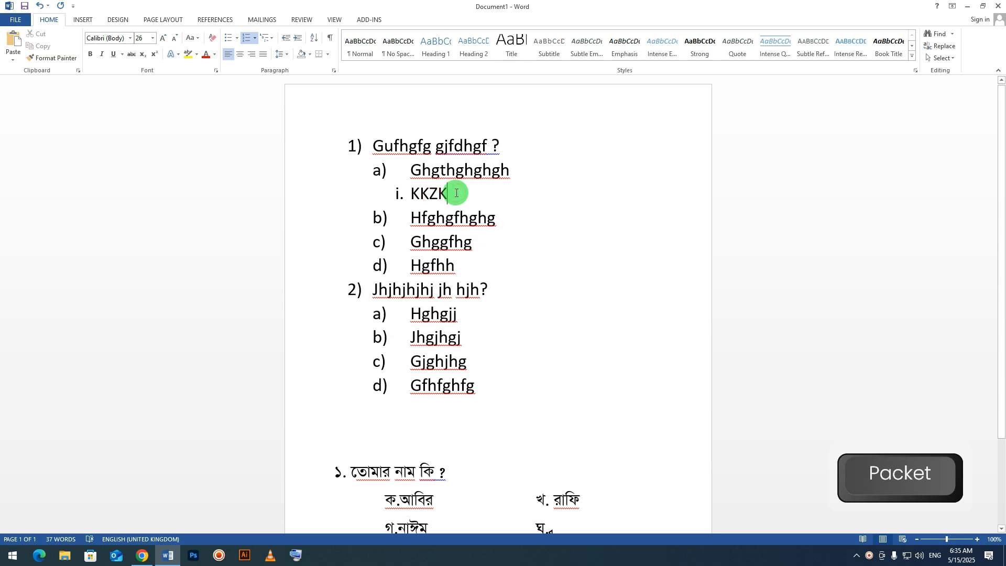
pyautogui.press('Return')
pyautogui.press('Tab')
pyautogui.press('Tab')
pyautogui.click(448, 171)
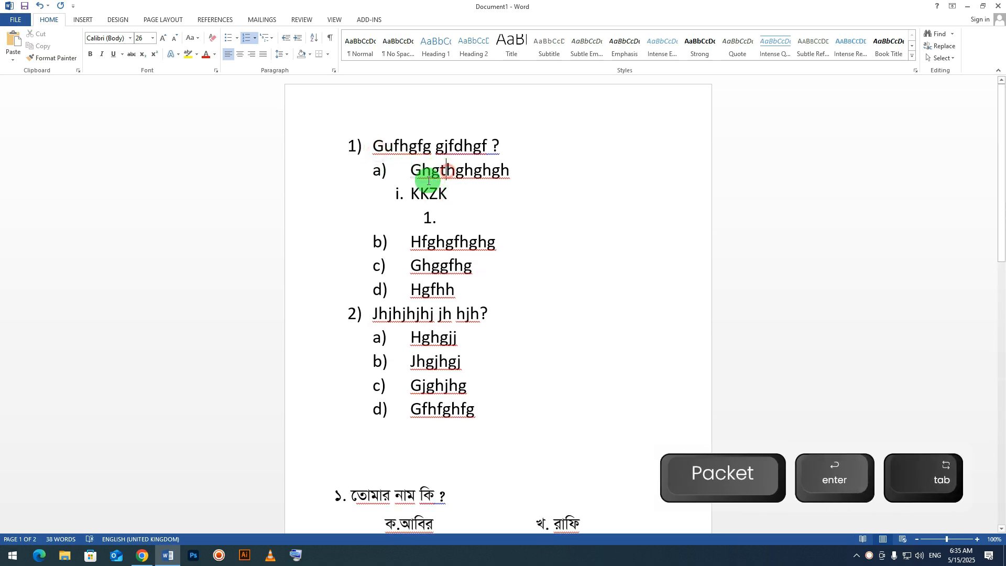
pyautogui.click(421, 194)
pyautogui.moveTo(433, 219); pyautogui.dragTo(486, 226)
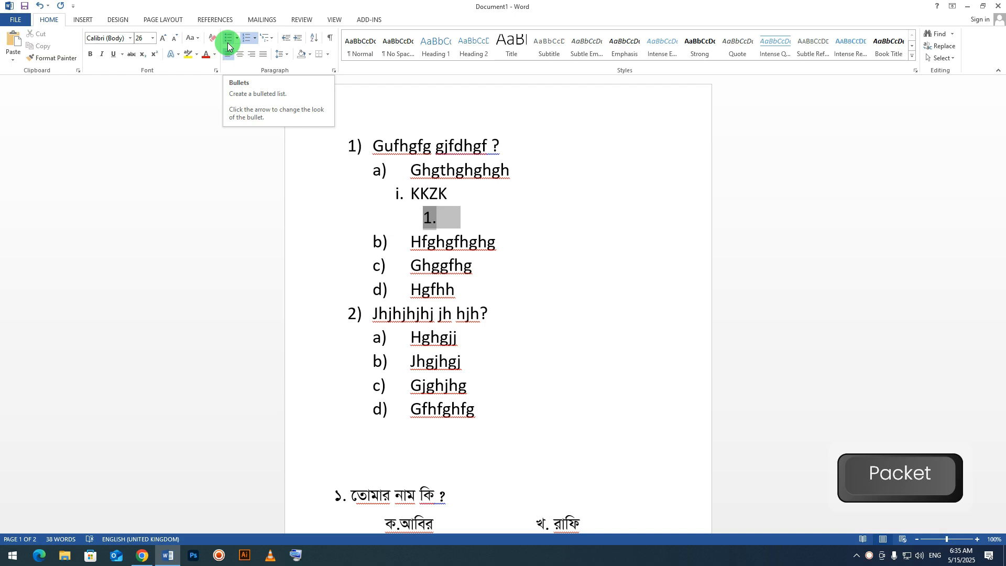
pyautogui.click(439, 261)
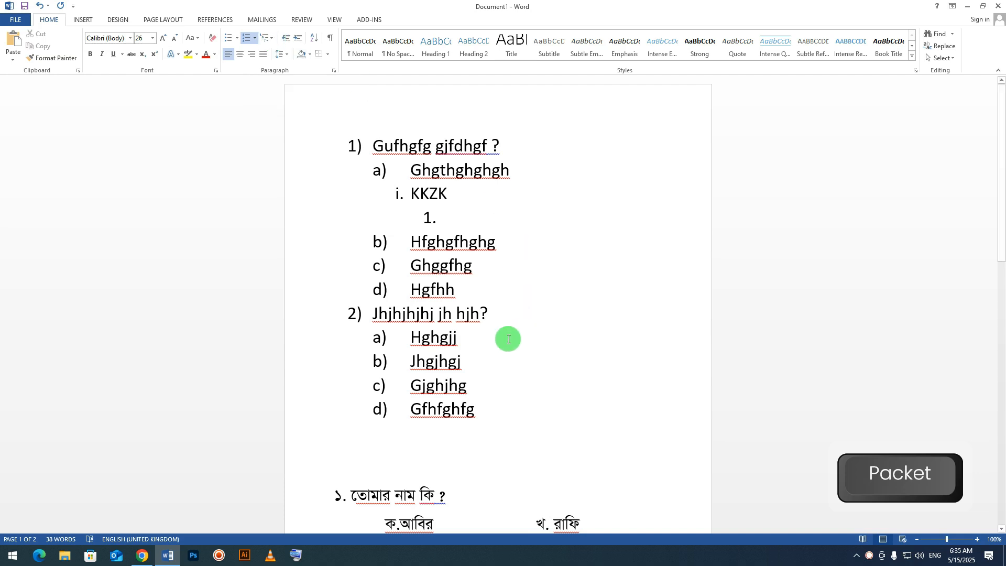
pyautogui.scroll(-3, 508, 340)
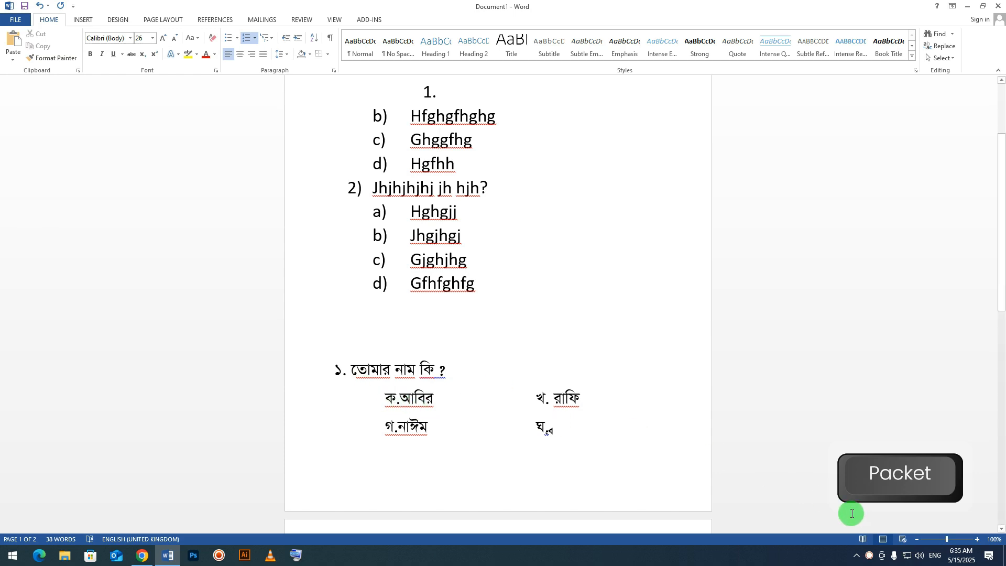
pyautogui.click(872, 556)
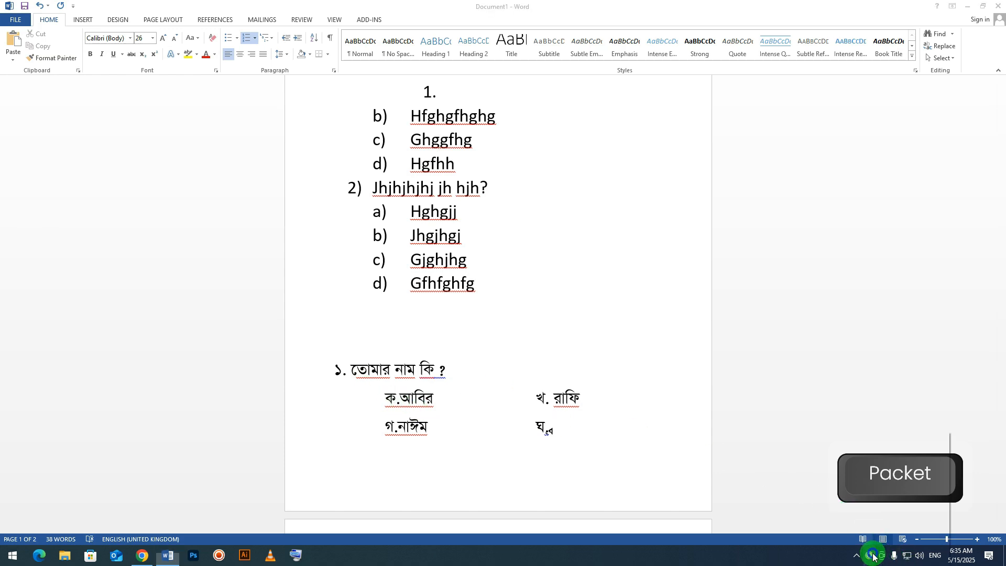